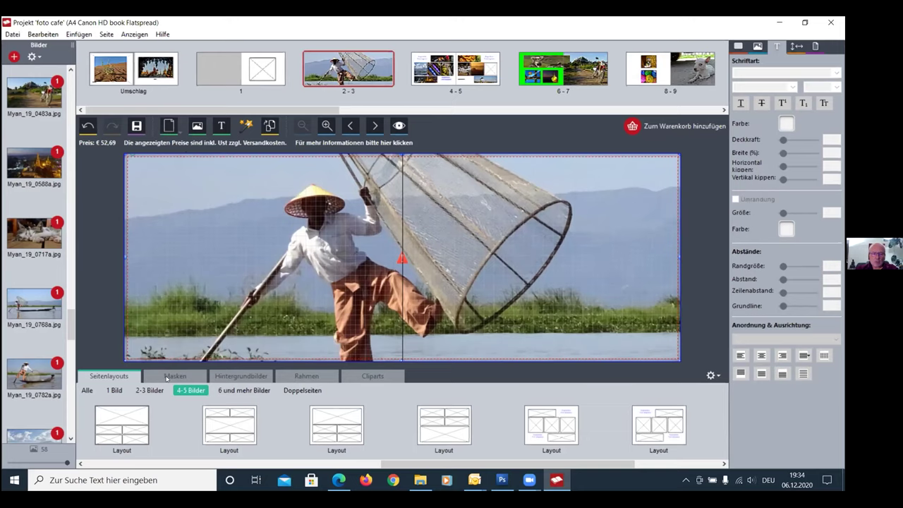
Shift the fisherman photo on spread 2–3, run the project quality check, and examine the page 2 low-resolution entry for Myan_19_0768a.jpg
{"action": "left_click_drag", "start_coordinate": [299, 262], "coordinate": [310, 273]}
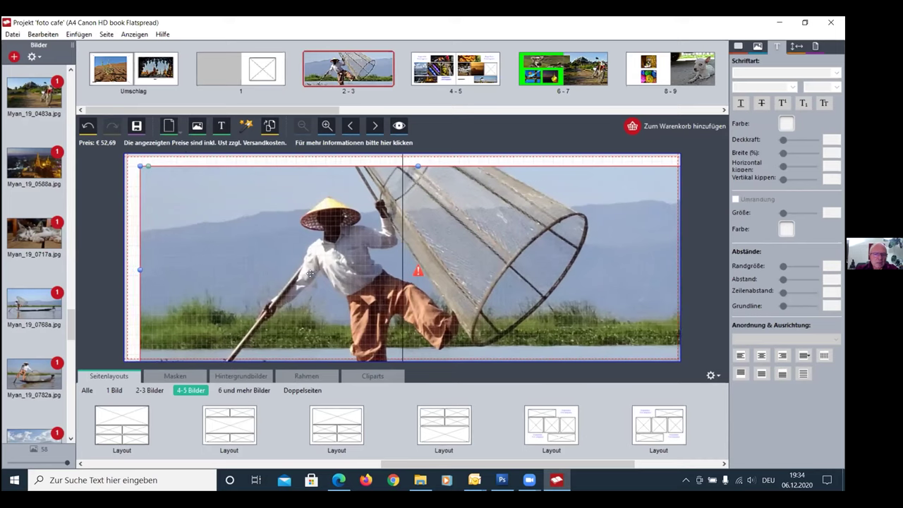
{"action": "left_click", "coordinate": [13, 33]}
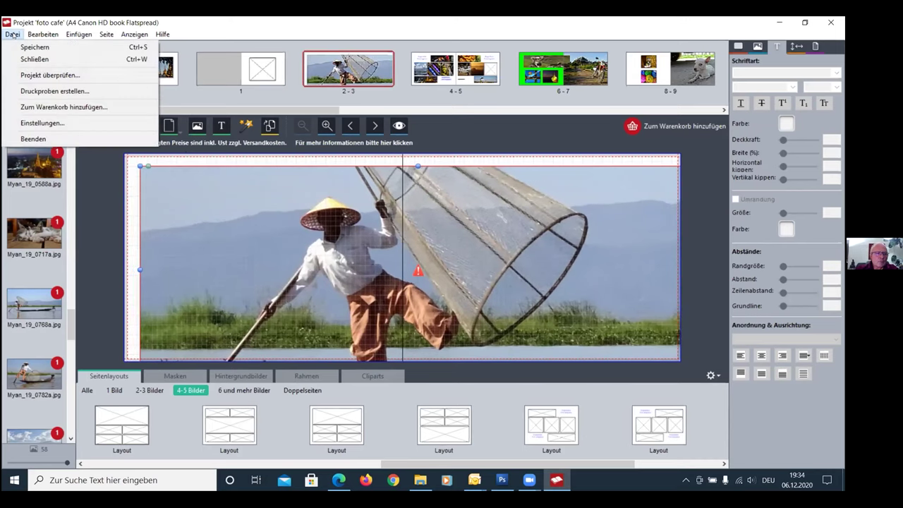
{"action": "left_click", "coordinate": [30, 75]}
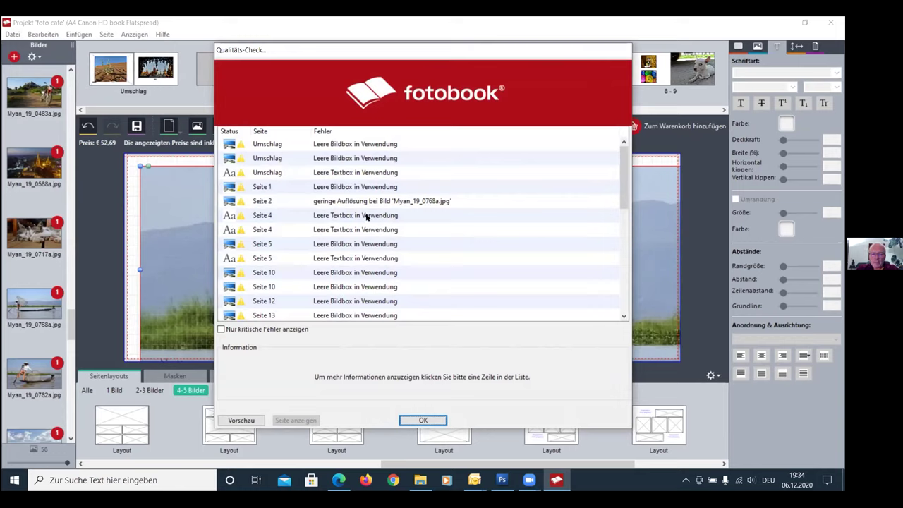
{"action": "mouse_move", "coordinate": [622, 195]}
{"action": "left_mouse_down"}
{"action": "mouse_move", "coordinate": [622, 235]}
{"action": "mouse_move", "coordinate": [624, 197]}
{"action": "left_mouse_up"}
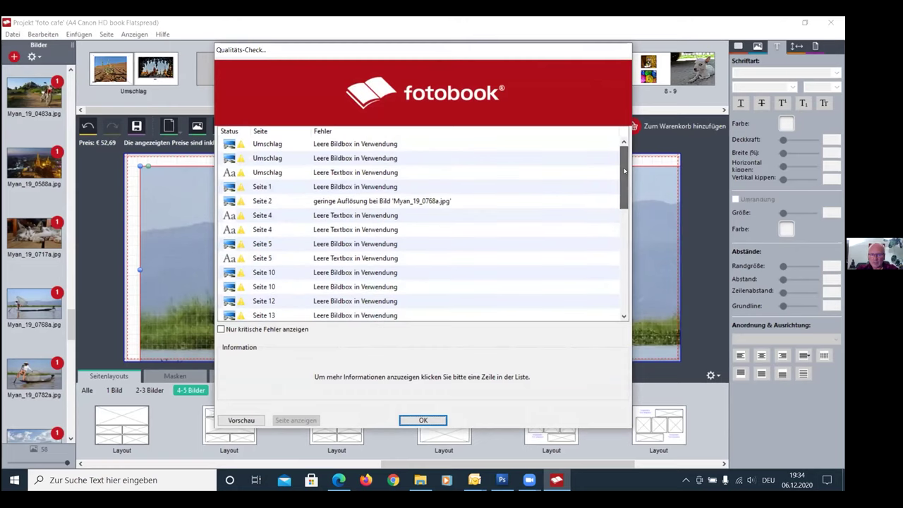
{"action": "left_click", "coordinate": [263, 201]}
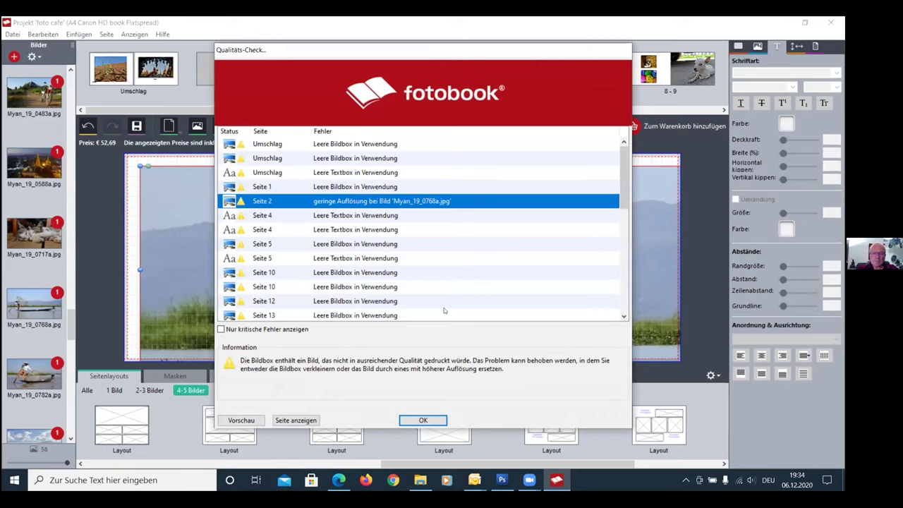
{"action": "scroll", "coordinate": [620, 211], "scroll_direction": "down", "scroll_amount": 1}
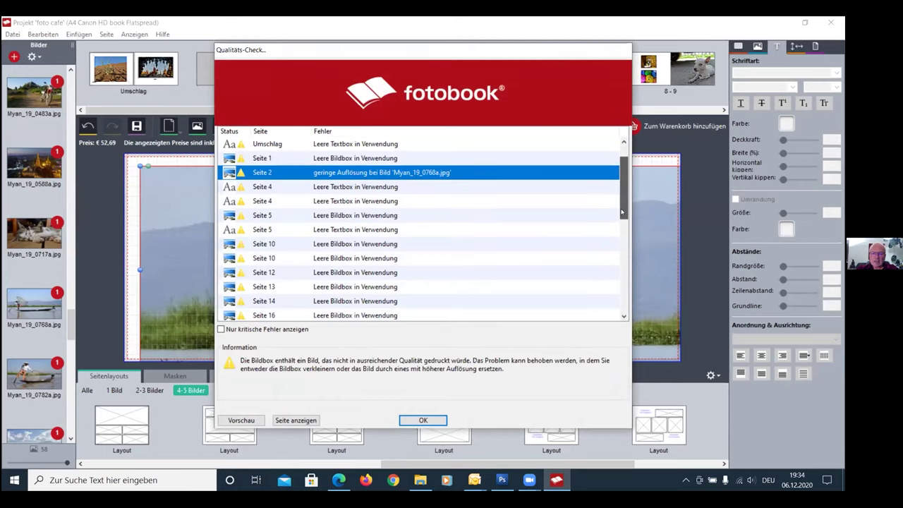
{"action": "left_click", "coordinate": [424, 419]}
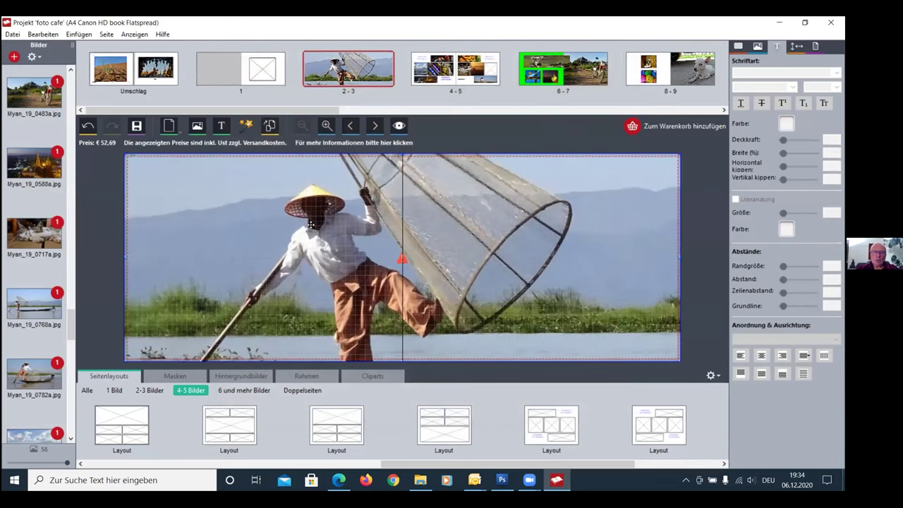
Reorder the pages so that the green-background spread 6–7 comes directly after spread 8–9
{"action": "left_click", "coordinate": [723, 111]}
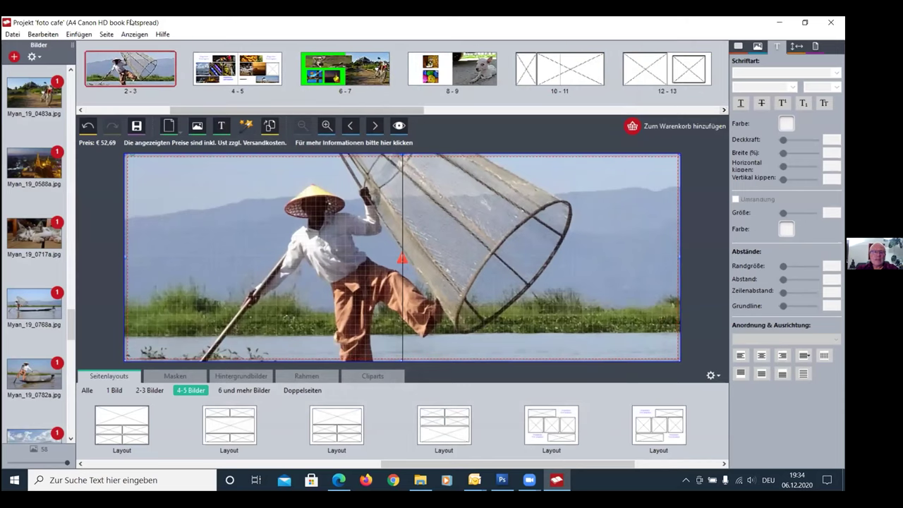
{"action": "left_click", "coordinate": [105, 33]}
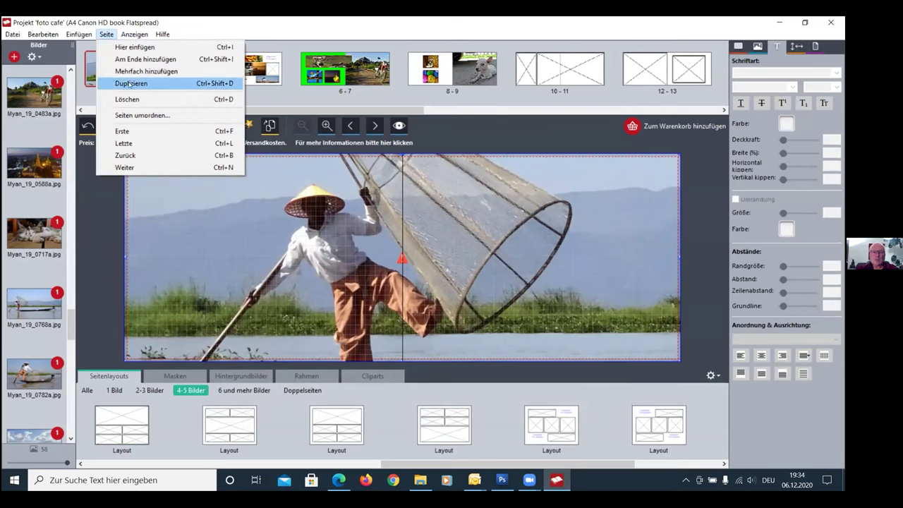
{"action": "left_click", "coordinate": [133, 112]}
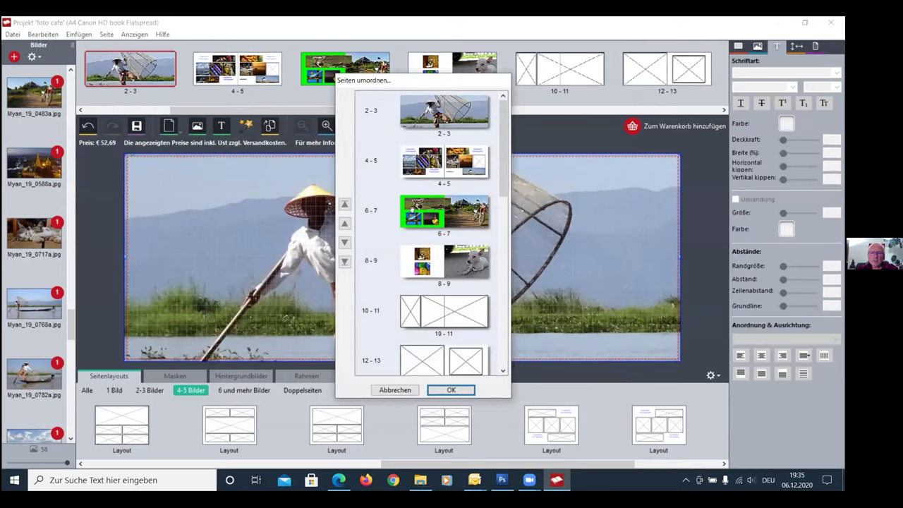
{"action": "left_click", "coordinate": [418, 209]}
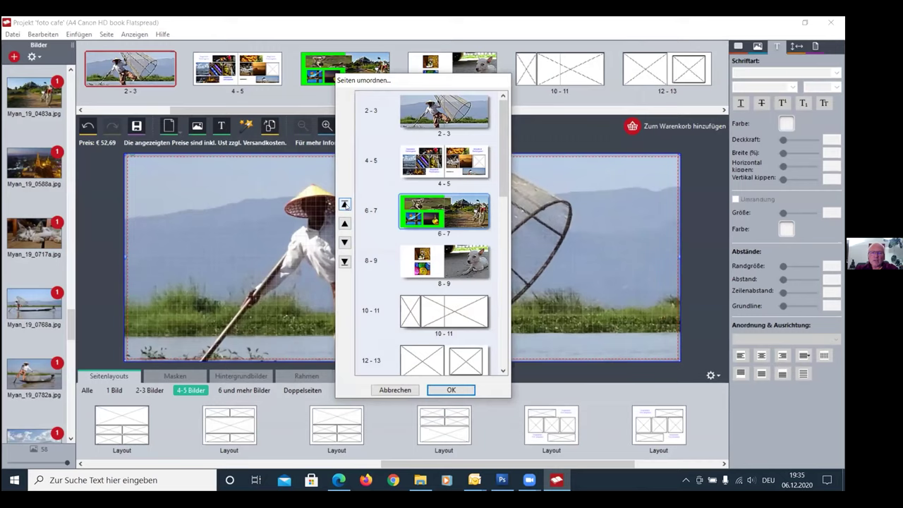
{"action": "left_click", "coordinate": [344, 223]}
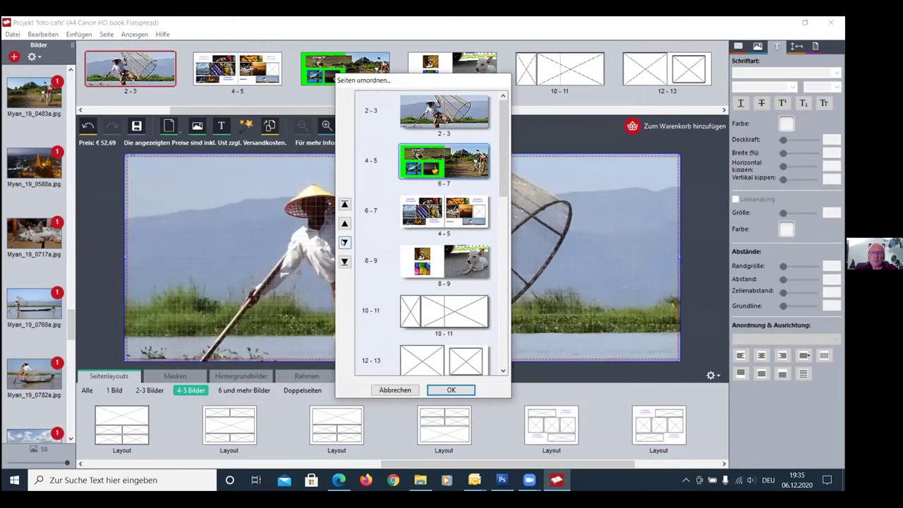
{"action": "left_click", "coordinate": [344, 242]}
{"action": "left_click", "coordinate": [344, 242]}
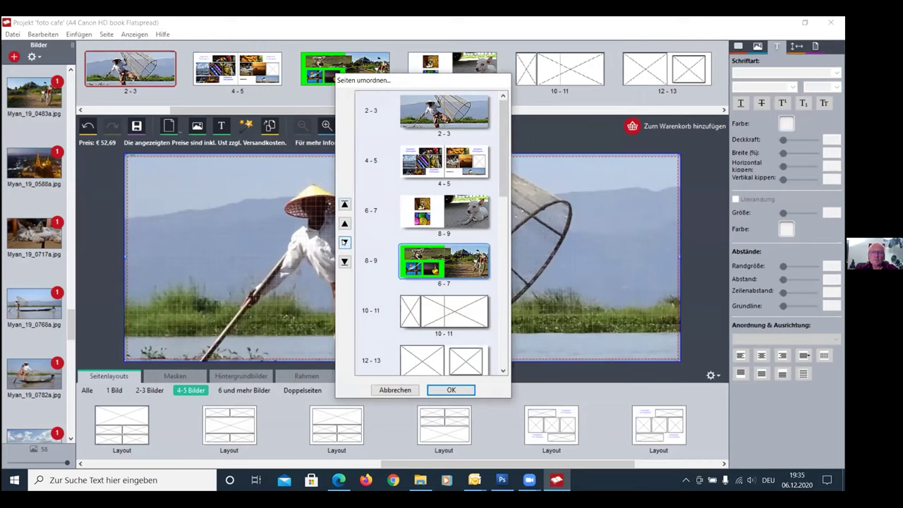
{"action": "left_click", "coordinate": [459, 391]}
View the book cover in the full-screen preview and open the spread with the white dog, pages 6–7
{"action": "left_click", "coordinate": [106, 33]}
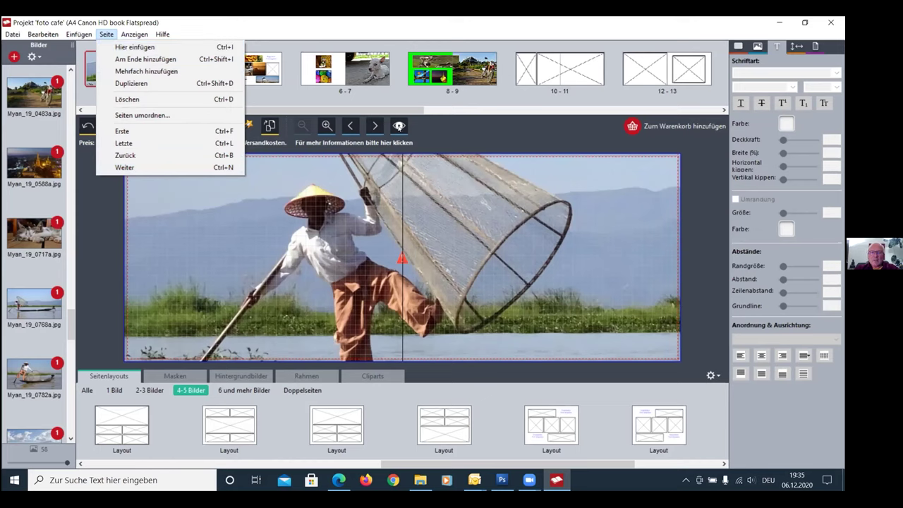
{"action": "left_click", "coordinate": [402, 125]}
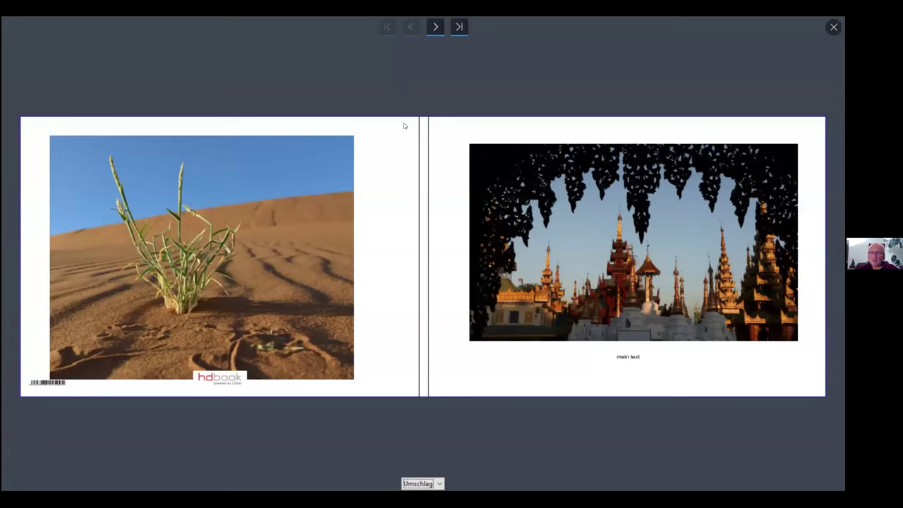
{"action": "left_click", "coordinate": [834, 27]}
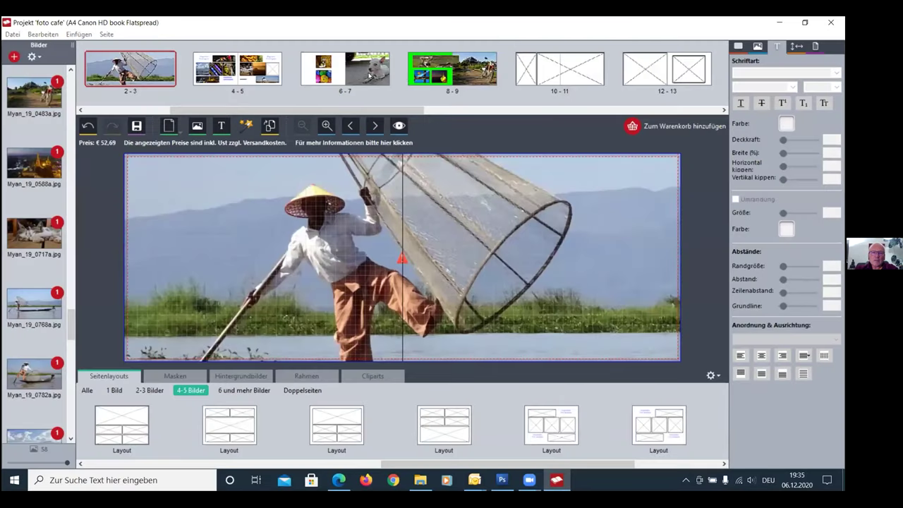
{"action": "left_click", "coordinate": [367, 75]}
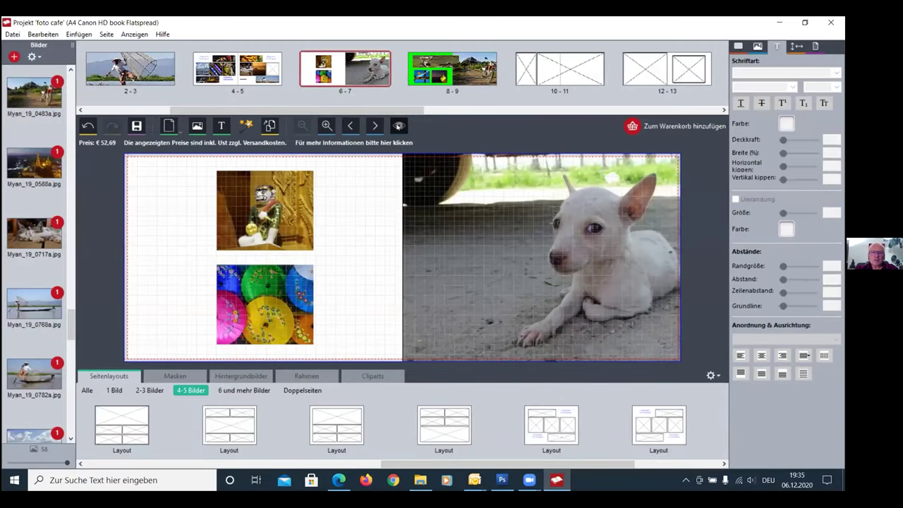
{"action": "left_click", "coordinate": [398, 125]}
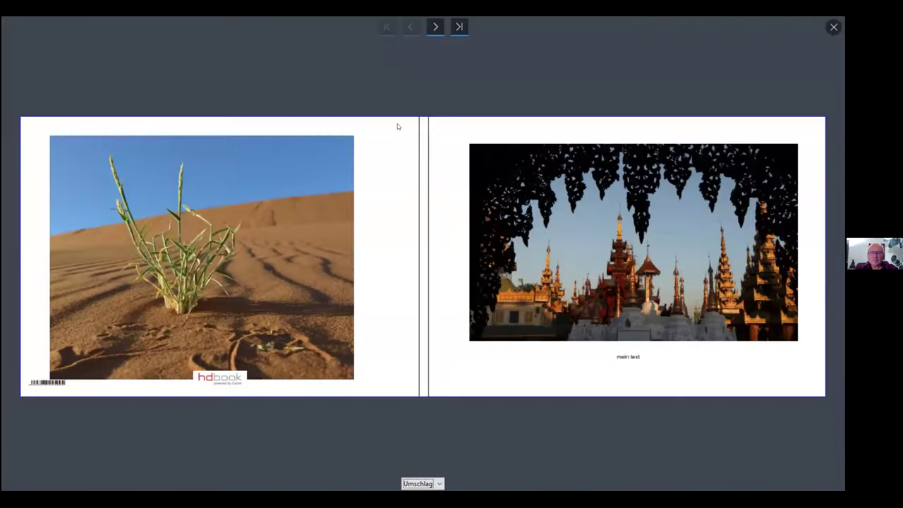
{"action": "left_click", "coordinate": [834, 27]}
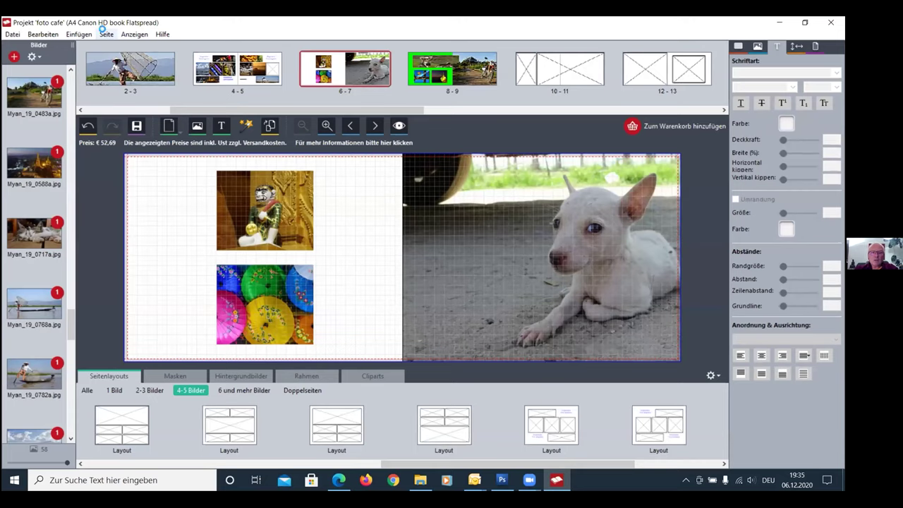
Move the golden figure photo to the upper-left area of page 6 and shift the umbrella photo slightly right and up
{"action": "left_click_drag", "start_coordinate": [280, 210], "coordinate": [318, 247]}
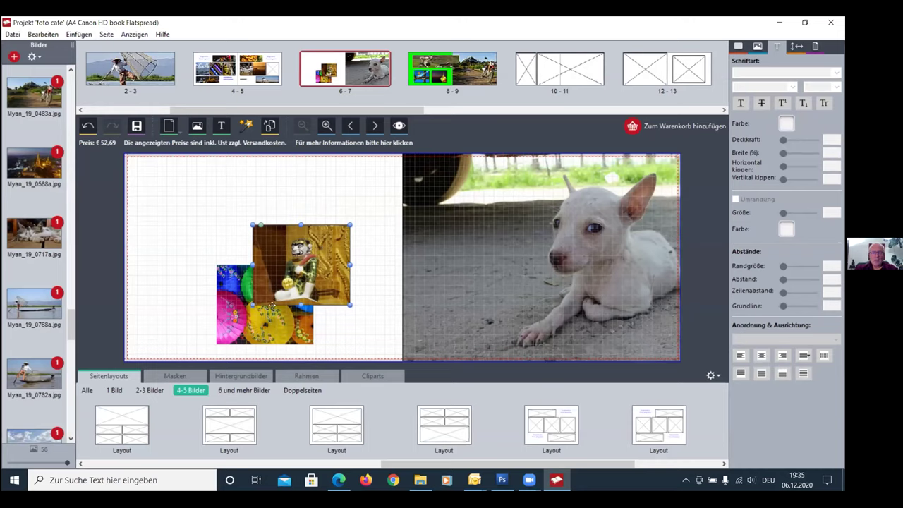
{"action": "left_click", "coordinate": [132, 35]}
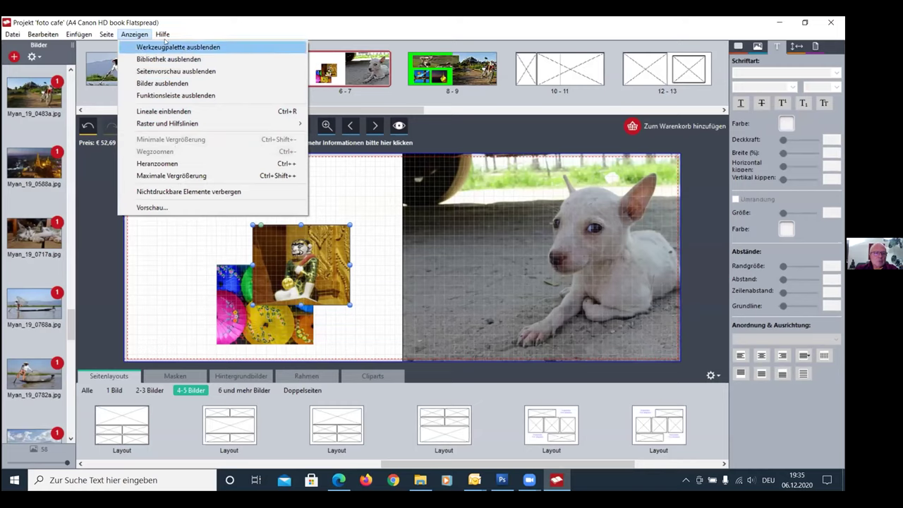
{"action": "mouse_move", "coordinate": [165, 38]}
{"action": "mouse_move", "coordinate": [107, 35]}
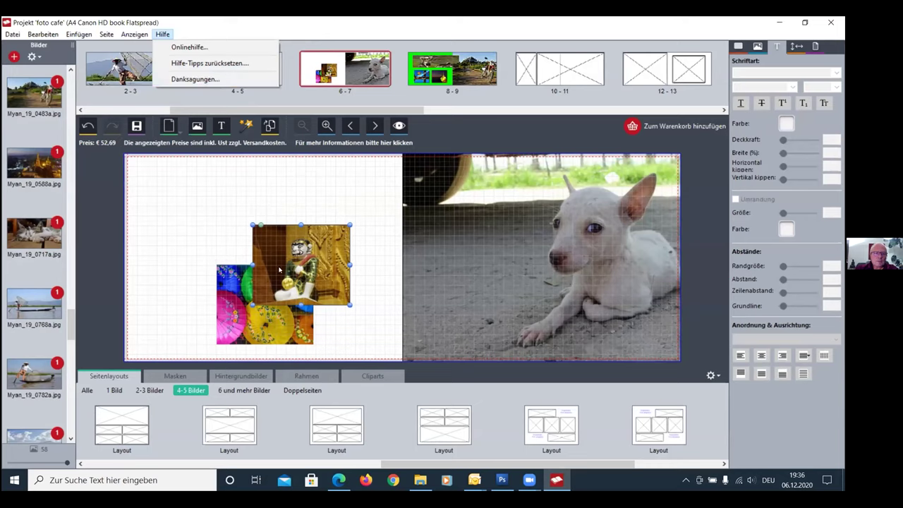
{"action": "left_click", "coordinate": [303, 266]}
{"action": "left_click_drag", "start_coordinate": [304, 265], "coordinate": [203, 213]}
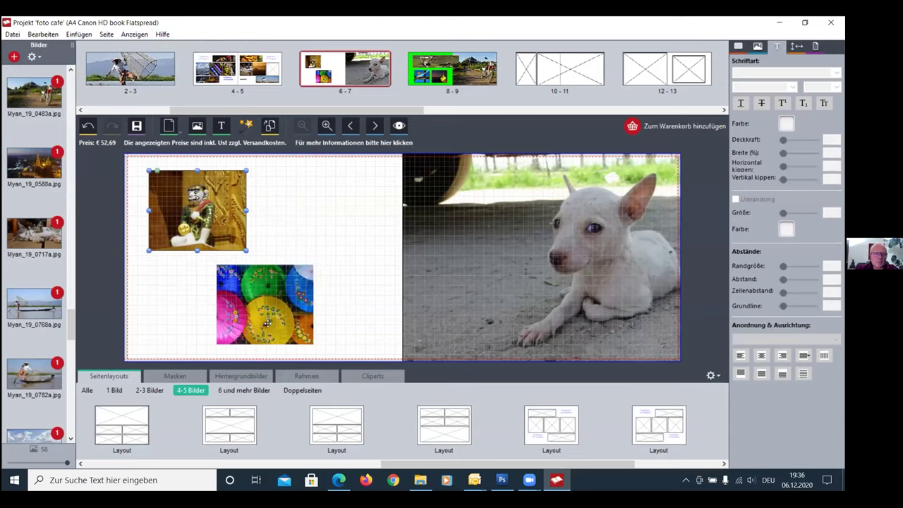
{"action": "left_click_drag", "start_coordinate": [276, 313], "coordinate": [291, 308]}
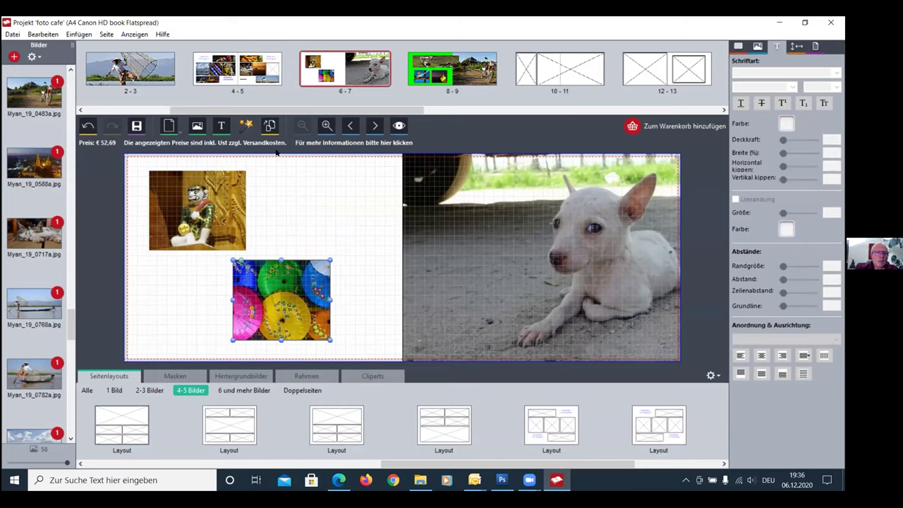
Show the rulers around the page spread
{"action": "left_click", "coordinate": [136, 35]}
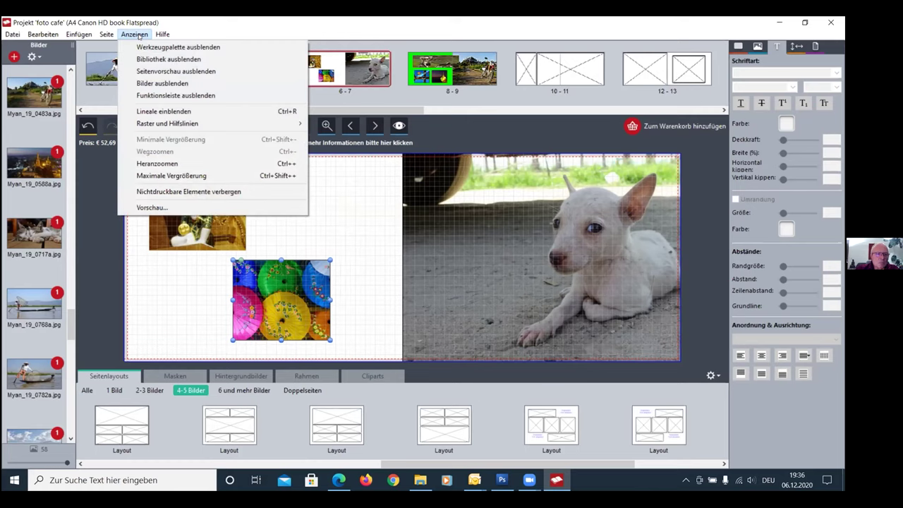
{"action": "left_click", "coordinate": [155, 113]}
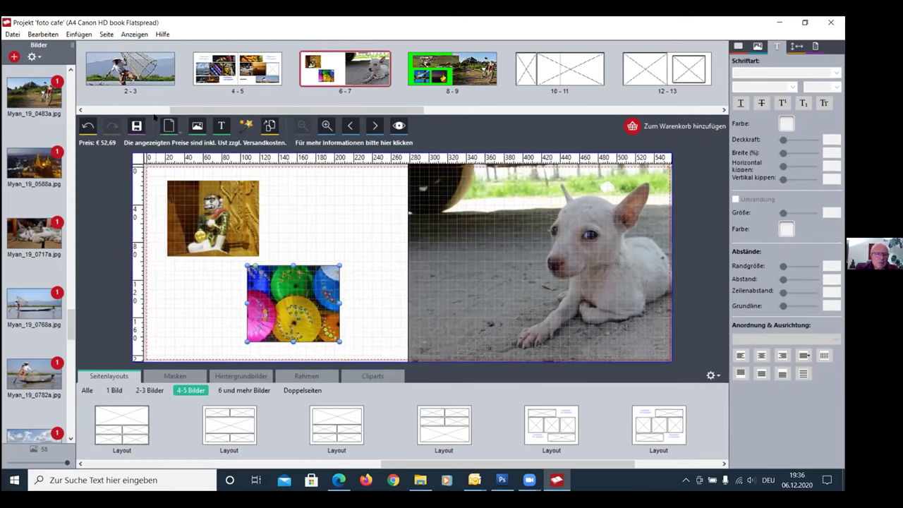
{"action": "left_click", "coordinate": [134, 35]}
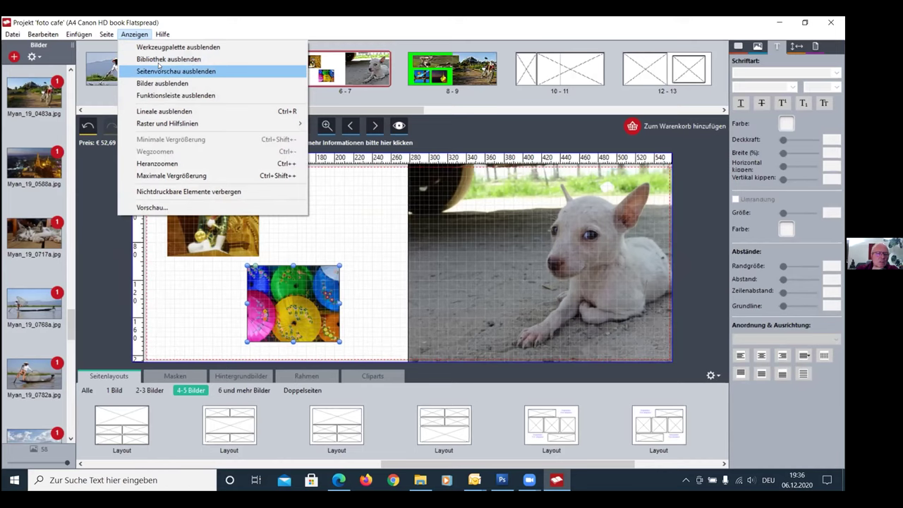
{"action": "left_click", "coordinate": [311, 294]}
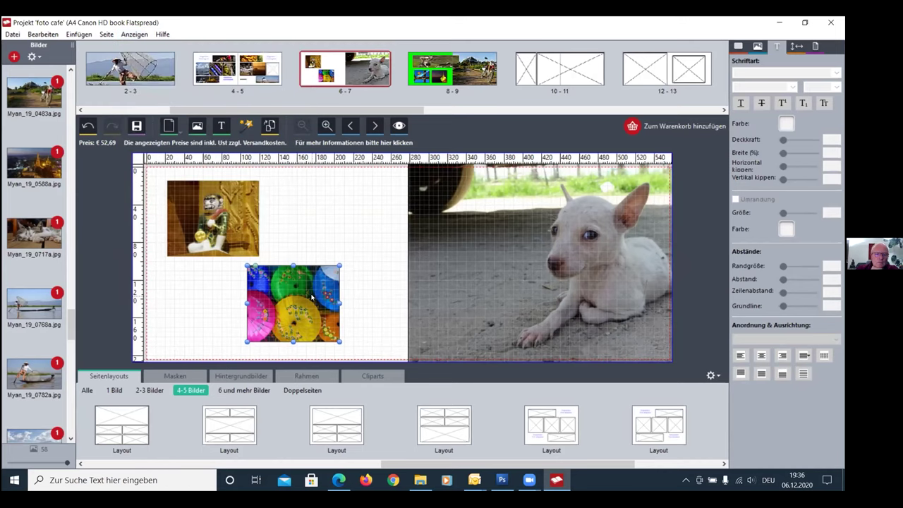
Move the umbrella photo so it overlaps the golden figure photo, and bring it to the foreground
{"action": "right_click", "coordinate": [311, 294]}
{"action": "mouse_move", "coordinate": [358, 317]}
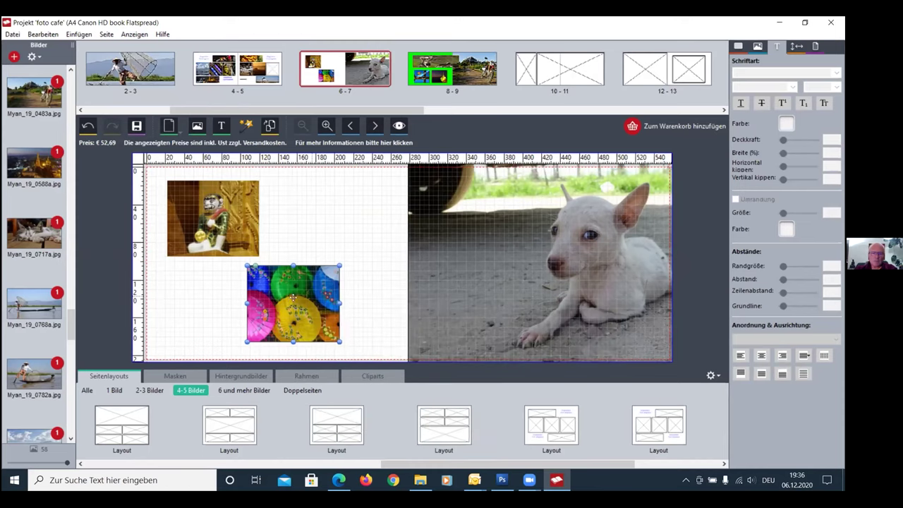
{"action": "key", "text": "Return"}
{"action": "left_click_drag", "start_coordinate": [304, 304], "coordinate": [280, 263]}
{"action": "right_click", "coordinate": [282, 263]}
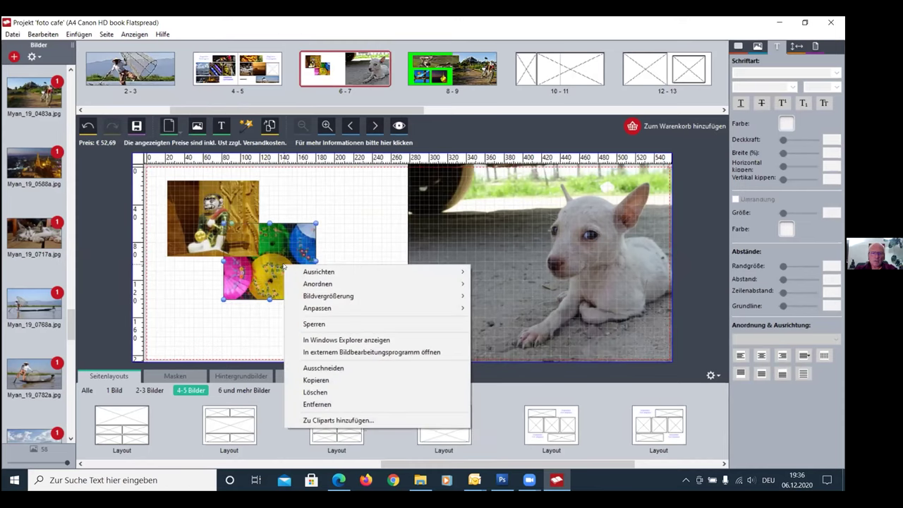
{"action": "mouse_move", "coordinate": [326, 287]}
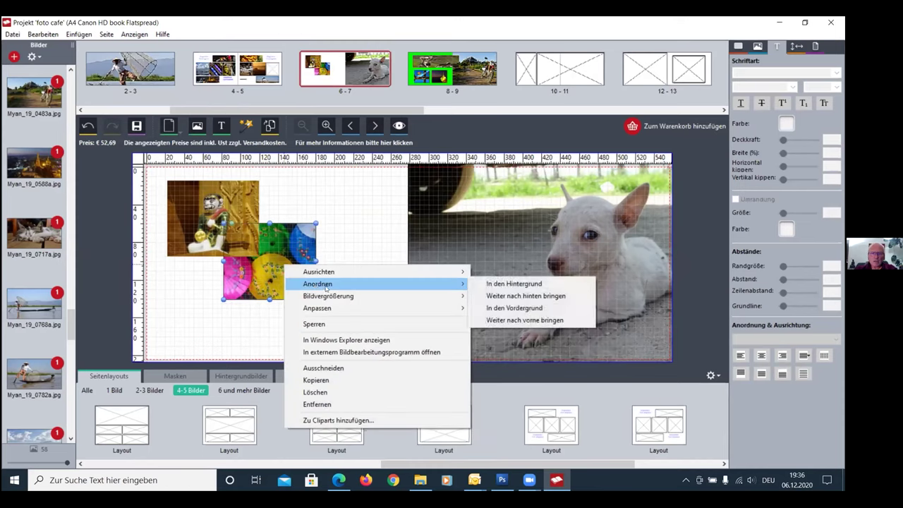
{"action": "left_click", "coordinate": [524, 309]}
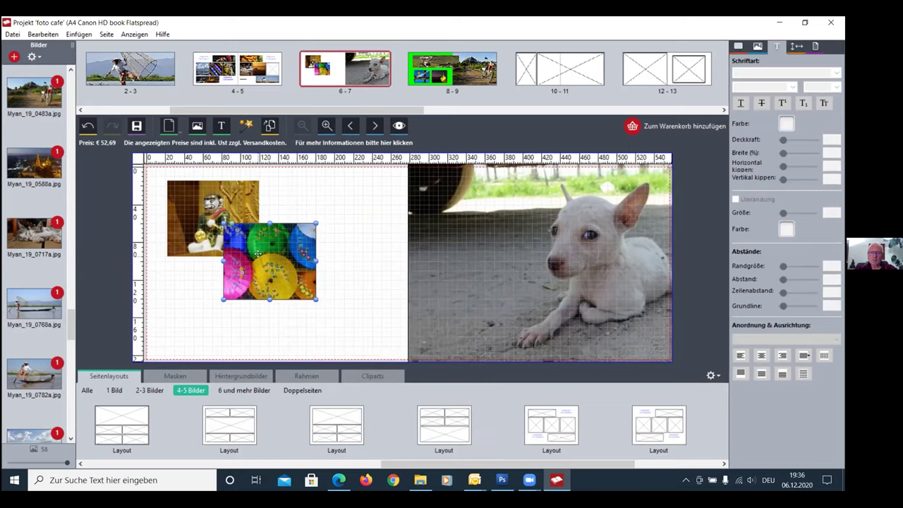
Separate the two photos by moving the umbrella photo's left edge to about 150 mm, and shift the figure photo slightly right and down
{"action": "left_click_drag", "start_coordinate": [260, 256], "coordinate": [315, 268]}
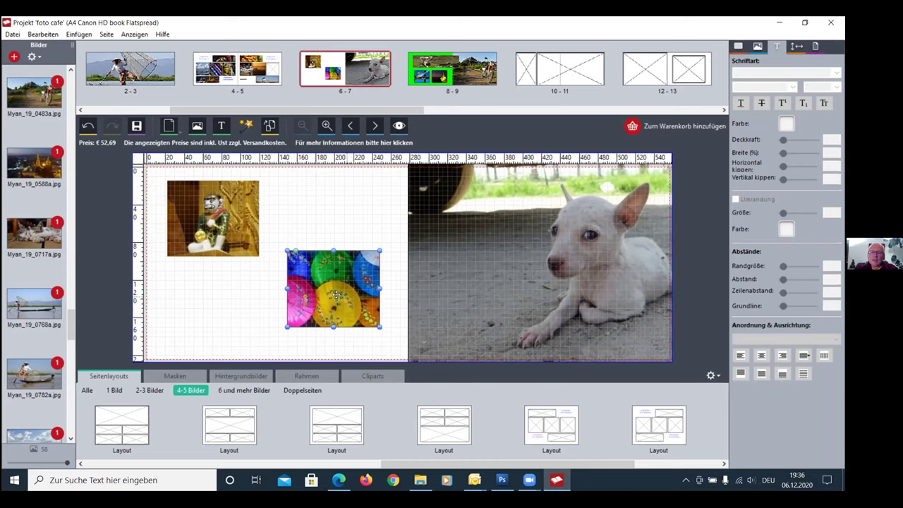
{"action": "left_click_drag", "start_coordinate": [331, 289], "coordinate": [332, 263]}
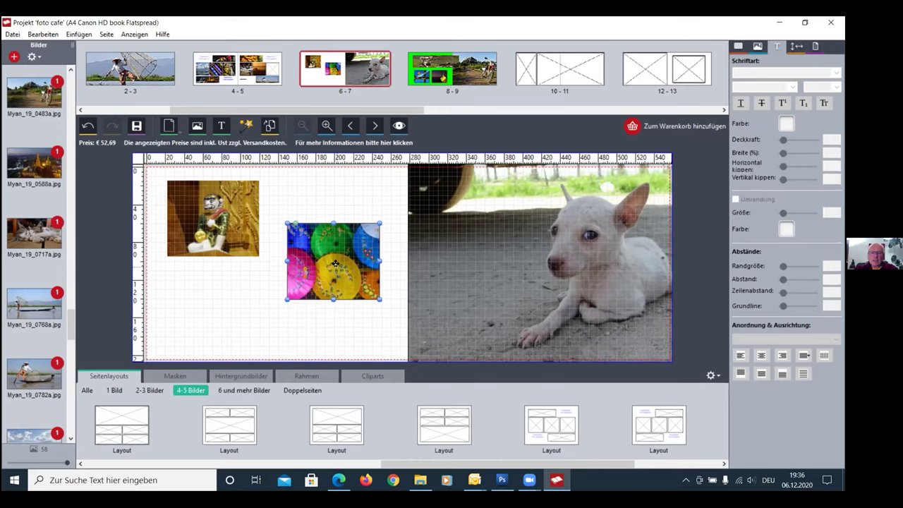
{"action": "left_click", "coordinate": [224, 230]}
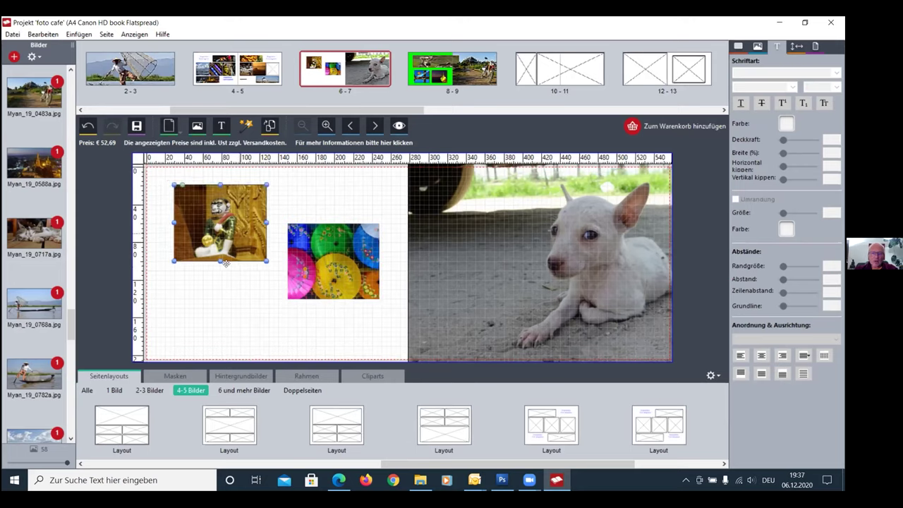
Move the golden figure photo's left edge to about 20 mm and slightly lower, and shift the umbrella photo down about 20 mm
{"action": "left_click_drag", "start_coordinate": [229, 233], "coordinate": [233, 234]}
{"action": "left_click", "coordinate": [338, 252]}
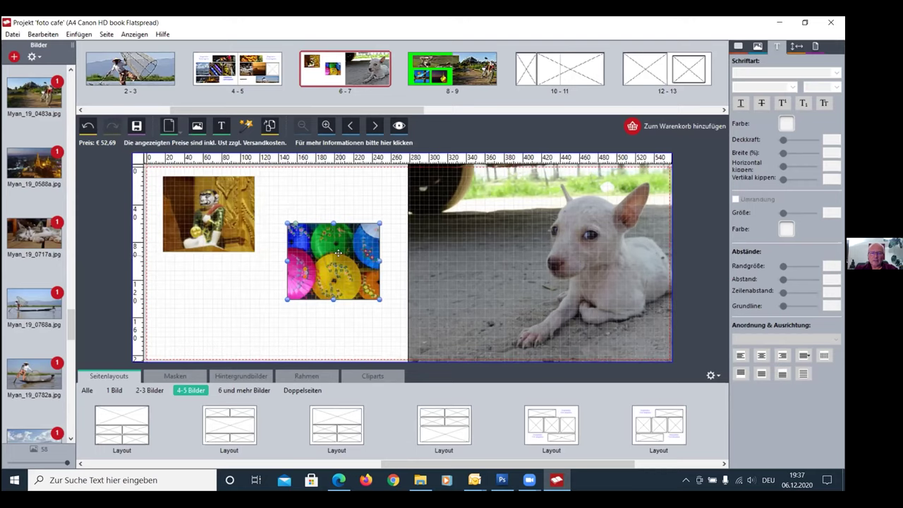
{"action": "left_click_drag", "start_coordinate": [338, 252], "coordinate": [340, 270]}
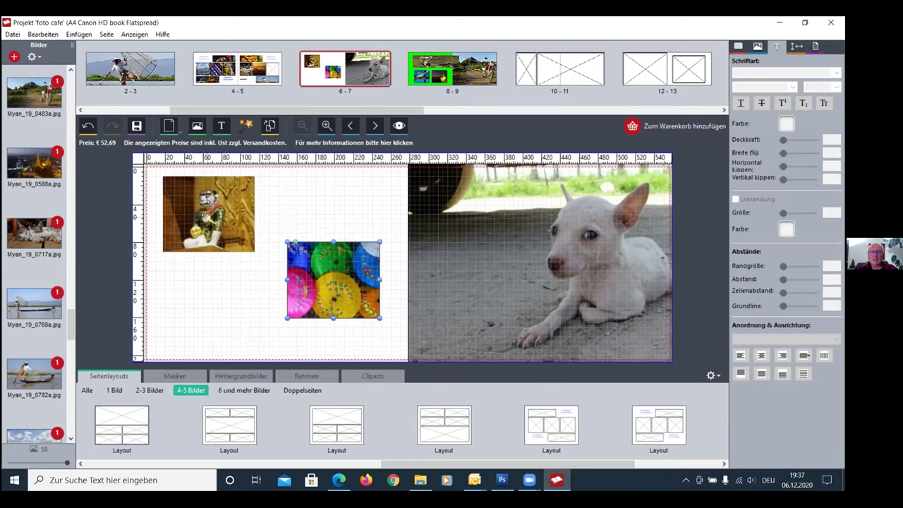
{"action": "left_click_drag", "start_coordinate": [205, 214], "coordinate": [206, 233]}
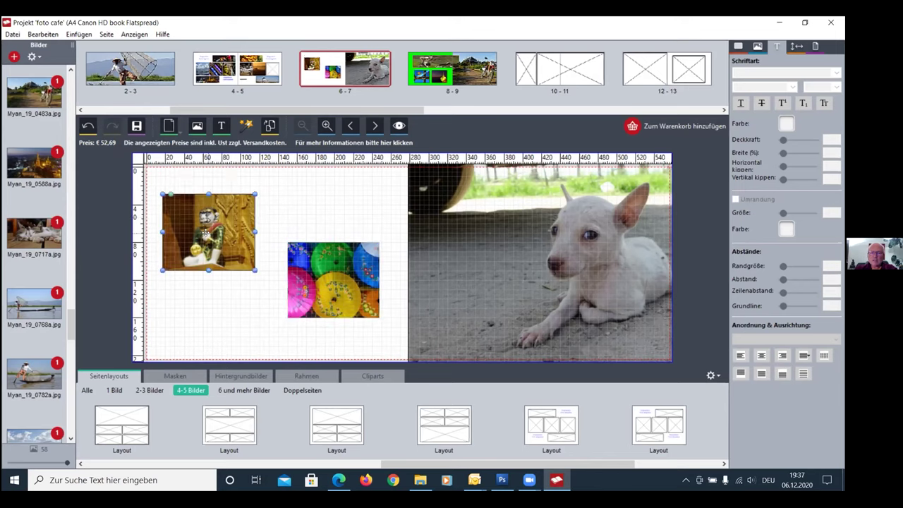
Toggle automatic image optimization on and off for the umbrella photo to compare the effect
{"action": "left_click", "coordinate": [324, 276]}
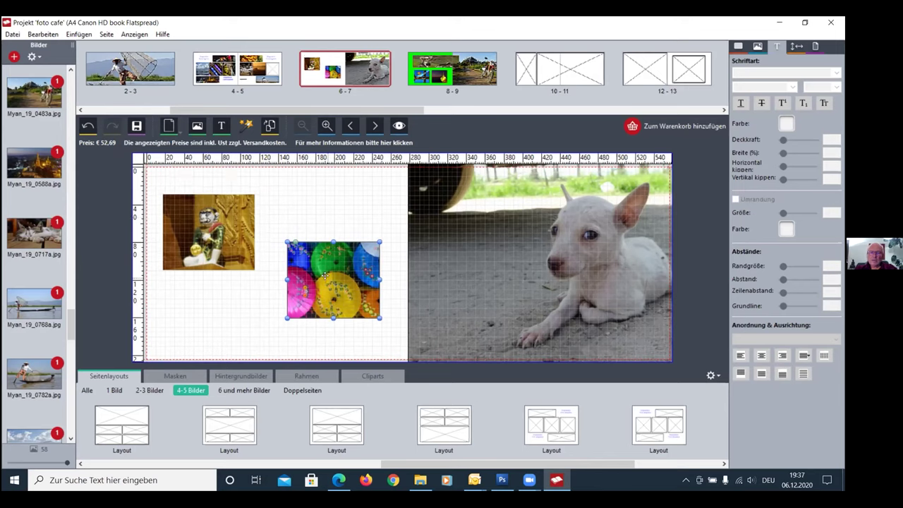
{"action": "left_click", "coordinate": [738, 47]}
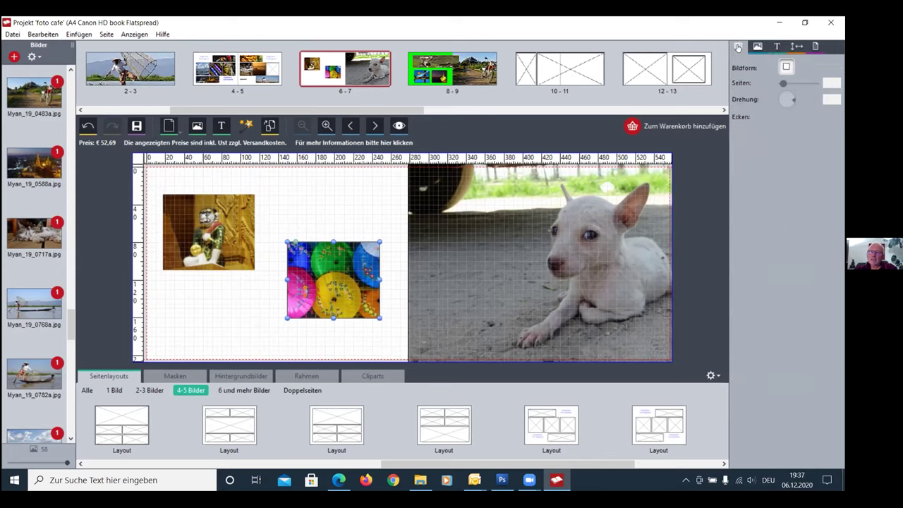
{"action": "left_click", "coordinate": [757, 46]}
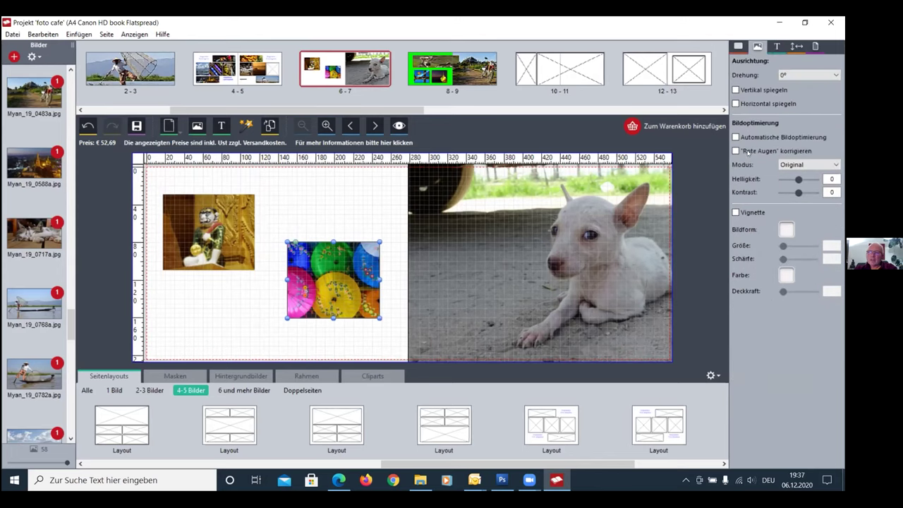
{"action": "left_click", "coordinate": [736, 137]}
{"action": "left_click", "coordinate": [736, 137]}
{"action": "left_click", "coordinate": [736, 137]}
{"action": "left_click", "coordinate": [736, 137]}
Enable a black vignette of size 4 on the puppy photo on page 7
{"action": "left_click", "coordinate": [567, 275]}
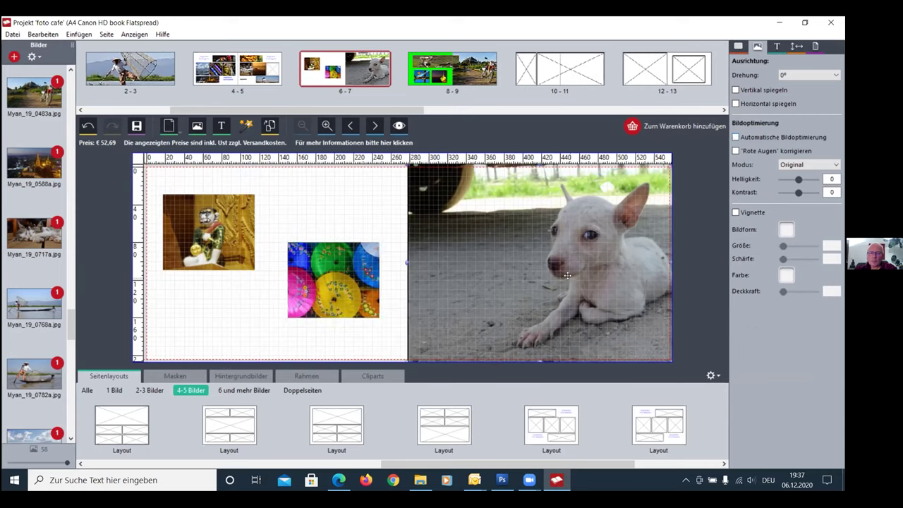
{"action": "left_click", "coordinate": [735, 137]}
{"action": "left_click", "coordinate": [736, 212]}
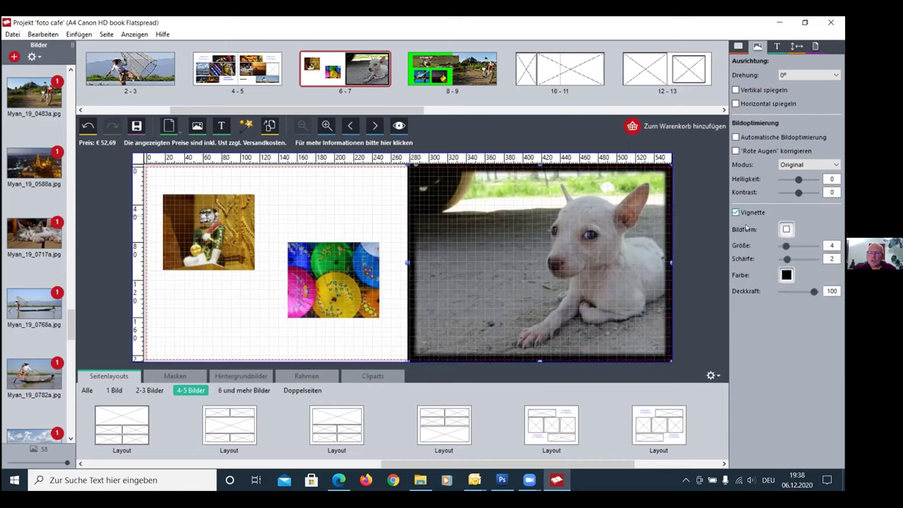
{"action": "mouse_move", "coordinate": [780, 246]}
{"action": "left_mouse_down"}
{"action": "mouse_move", "coordinate": [796, 247]}
{"action": "mouse_move", "coordinate": [785, 246]}
{"action": "left_mouse_up"}
Try the BORDER LEFT mask on the puppy photo and replace it with THE EDGE mask
{"action": "left_click", "coordinate": [171, 376]}
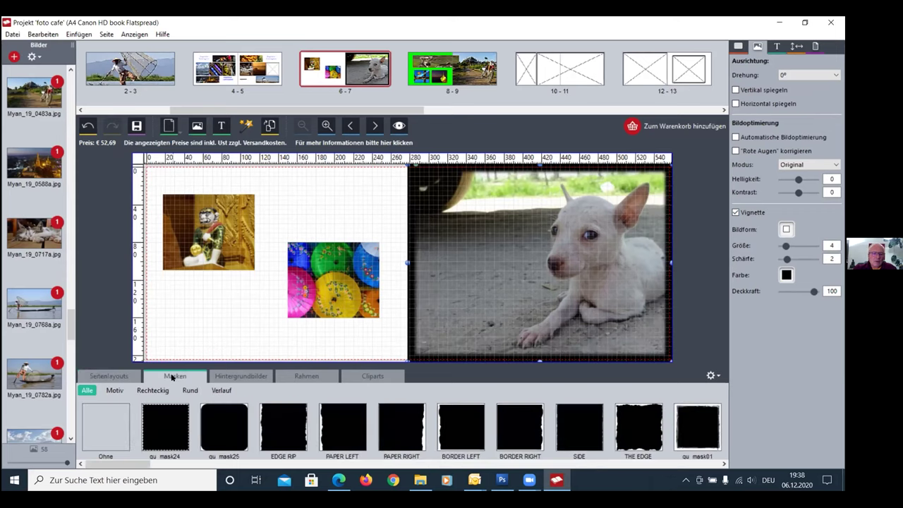
{"action": "left_click_drag", "start_coordinate": [474, 406], "coordinate": [530, 260]}
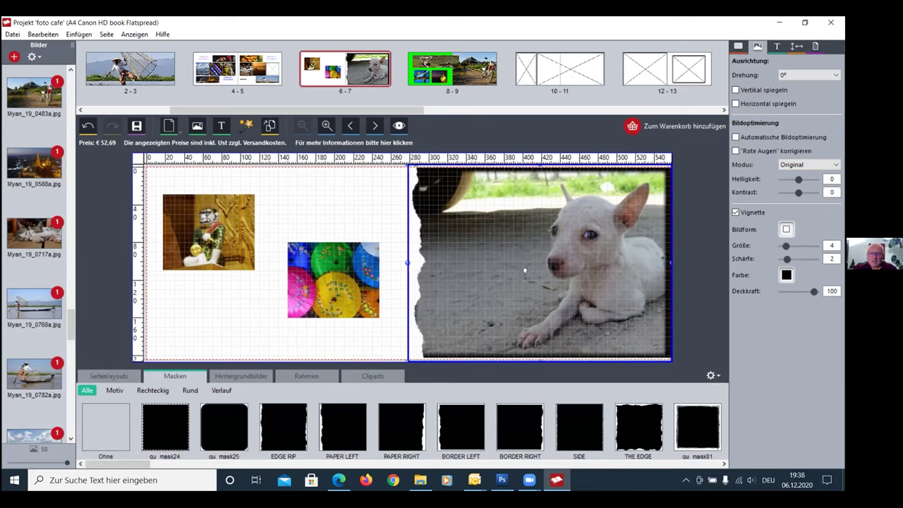
{"action": "left_click_drag", "start_coordinate": [644, 414], "coordinate": [588, 275]}
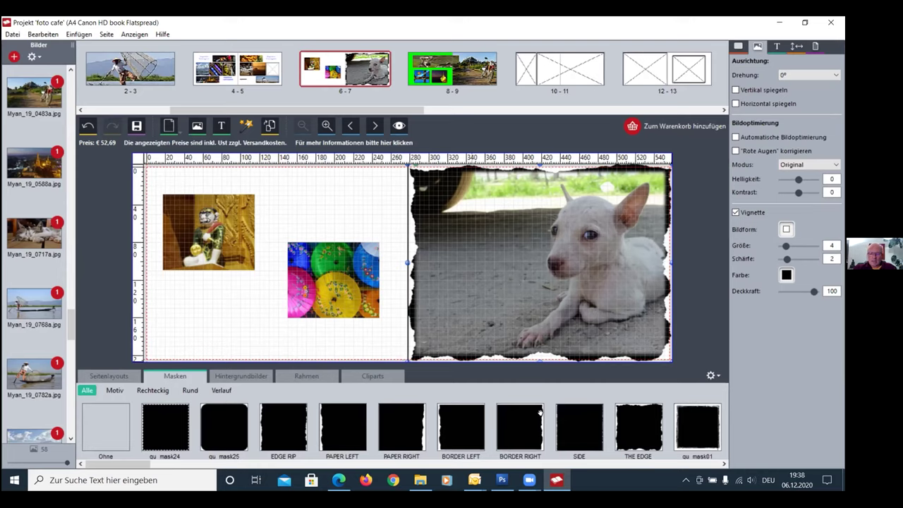
Review the page layout categories and the options for saving the current pages as layouts
{"action": "left_click", "coordinate": [110, 374]}
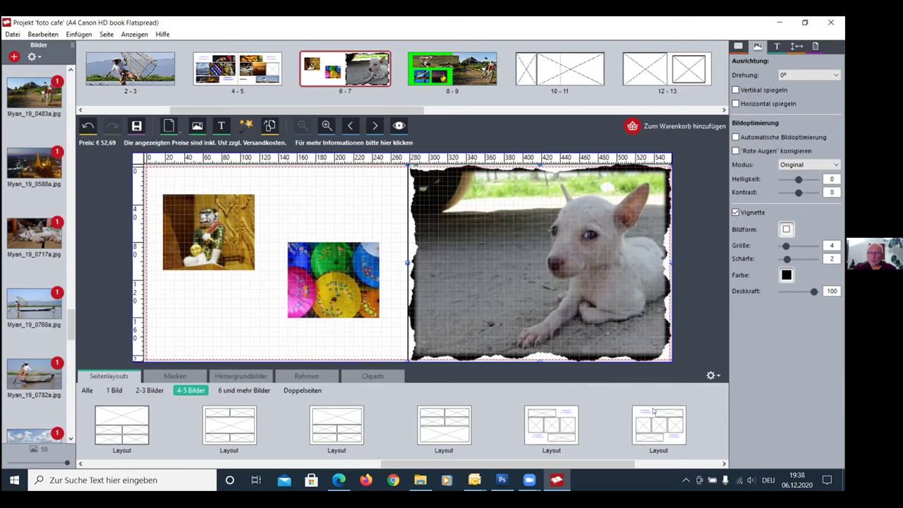
{"action": "left_click", "coordinate": [711, 375]}
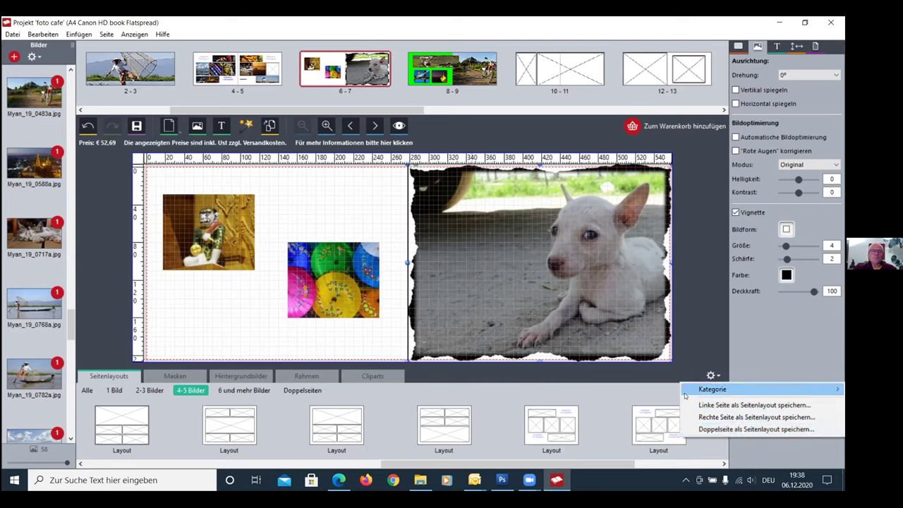
{"action": "mouse_move", "coordinate": [688, 395]}
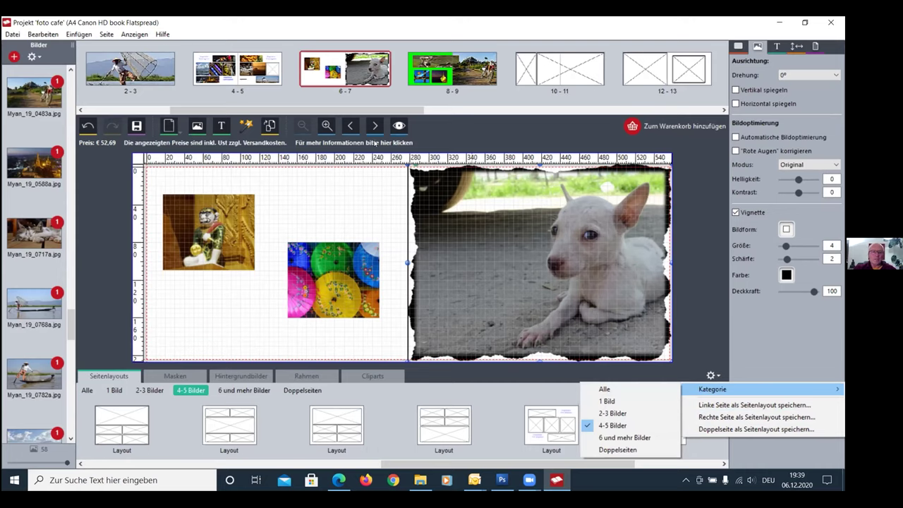
{"action": "left_click", "coordinate": [12, 34]}
Run the project's quality check, filter the list to critical errors only, show all entries again, and close the check
{"action": "left_click", "coordinate": [12, 34]}
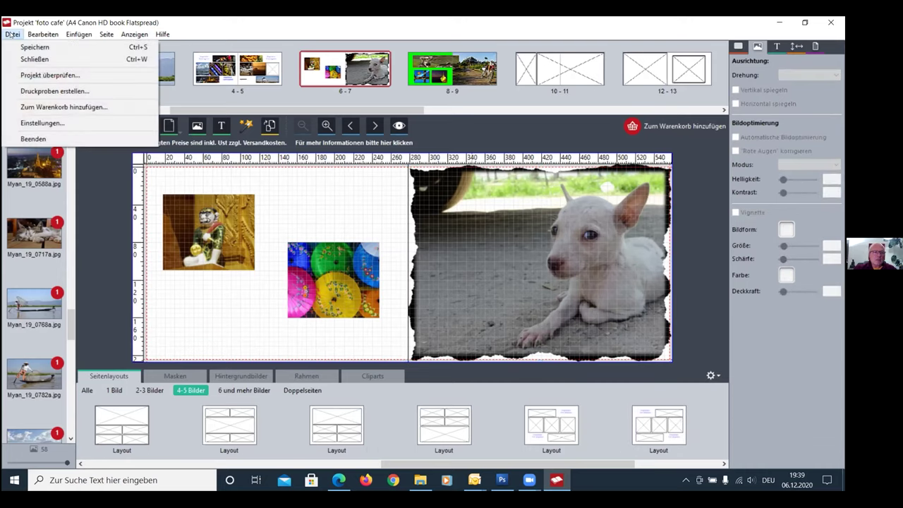
{"action": "left_click", "coordinate": [31, 75]}
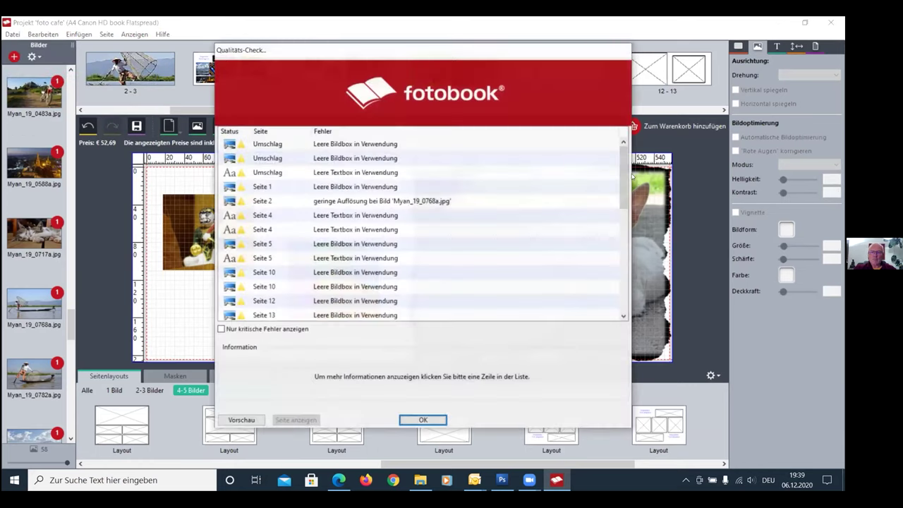
{"action": "mouse_move", "coordinate": [621, 195]}
{"action": "left_mouse_down"}
{"action": "mouse_move", "coordinate": [622, 296]}
{"action": "mouse_move", "coordinate": [620, 189]}
{"action": "left_mouse_up"}
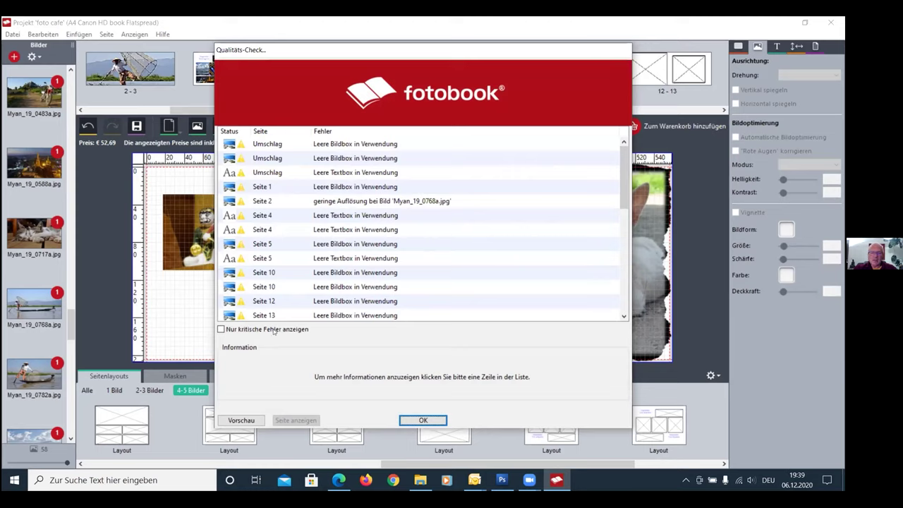
{"action": "left_click", "coordinate": [221, 329]}
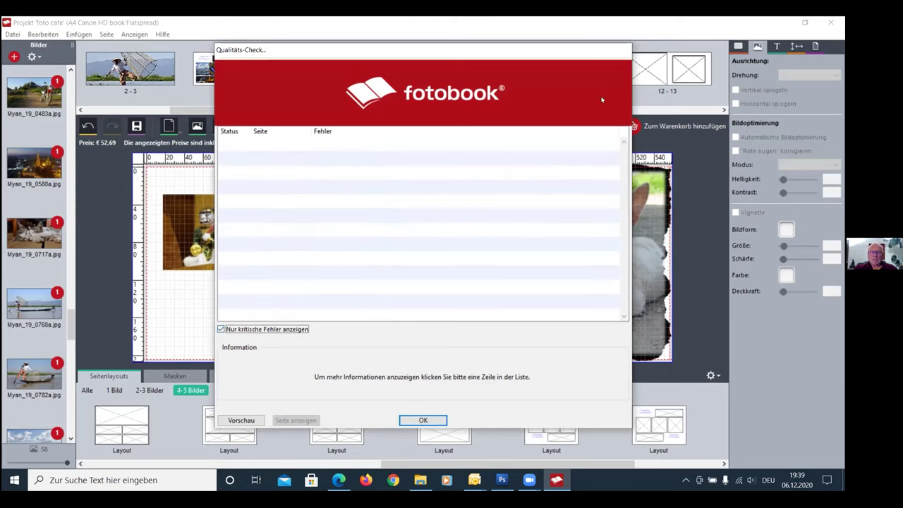
{"action": "left_click", "coordinate": [221, 330]}
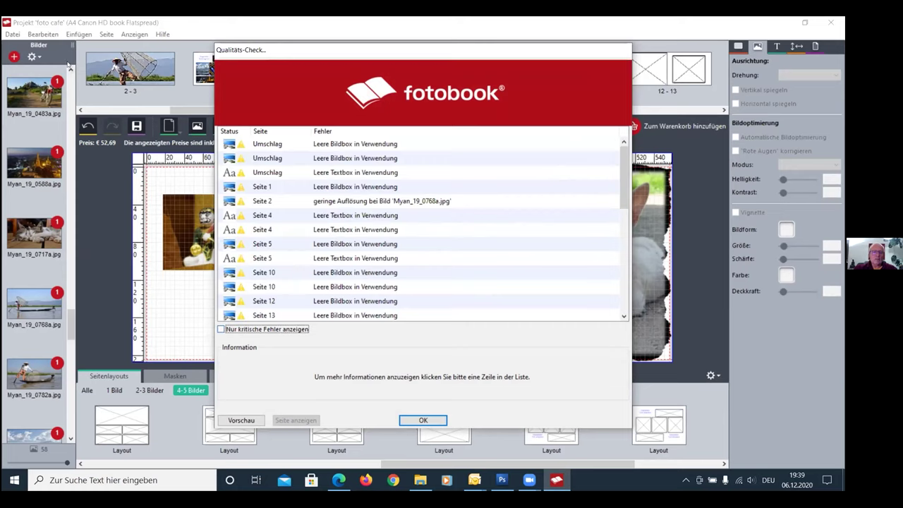
{"action": "left_click", "coordinate": [404, 418]}
Add the foto cafe project to the shopping cart, continuing past the quality check
{"action": "left_click", "coordinate": [12, 34]}
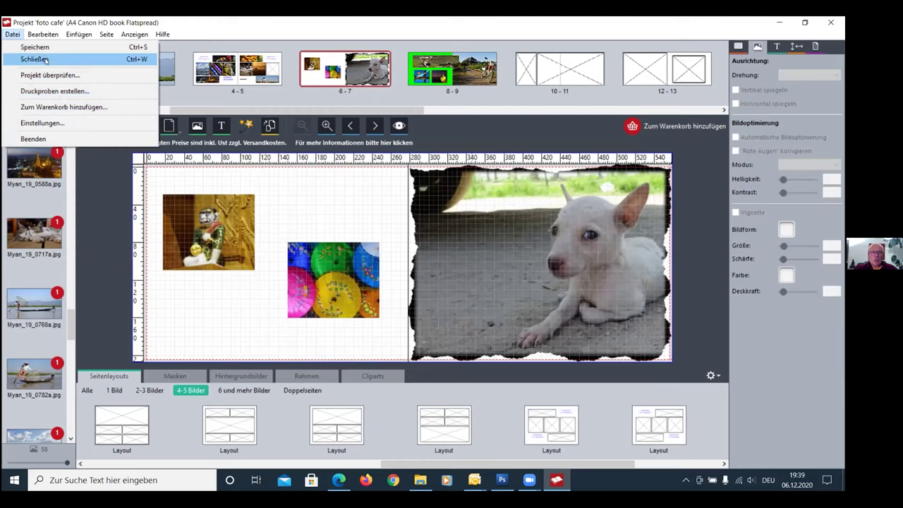
{"action": "left_click", "coordinate": [57, 107]}
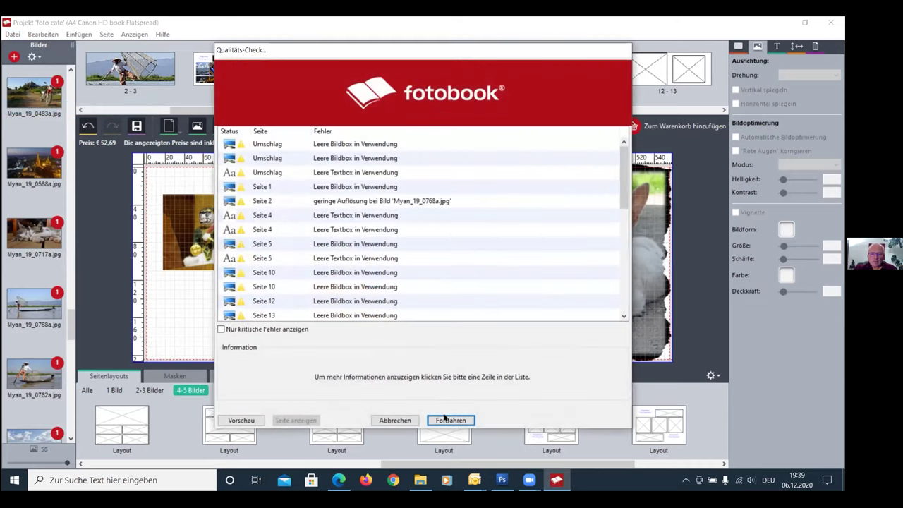
{"action": "left_click", "coordinate": [444, 418]}
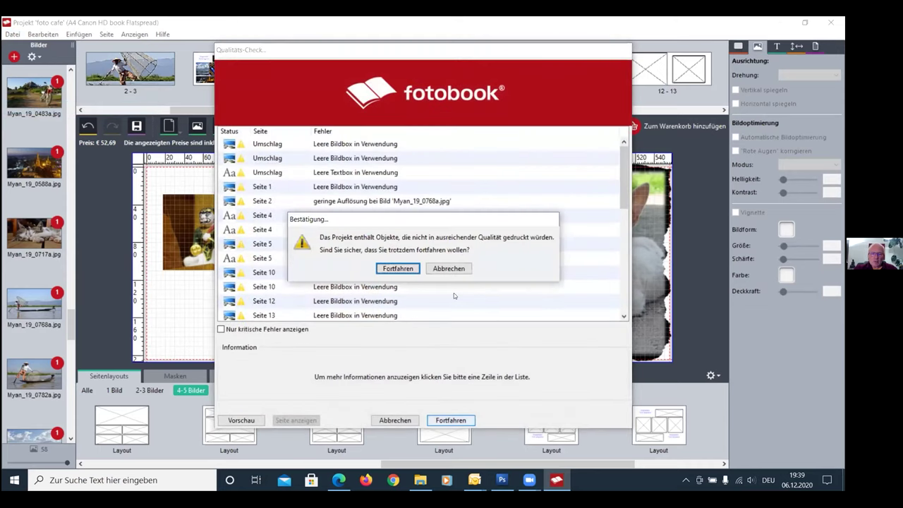
{"action": "left_click", "coordinate": [399, 268]}
{"action": "left_click", "coordinate": [392, 268]}
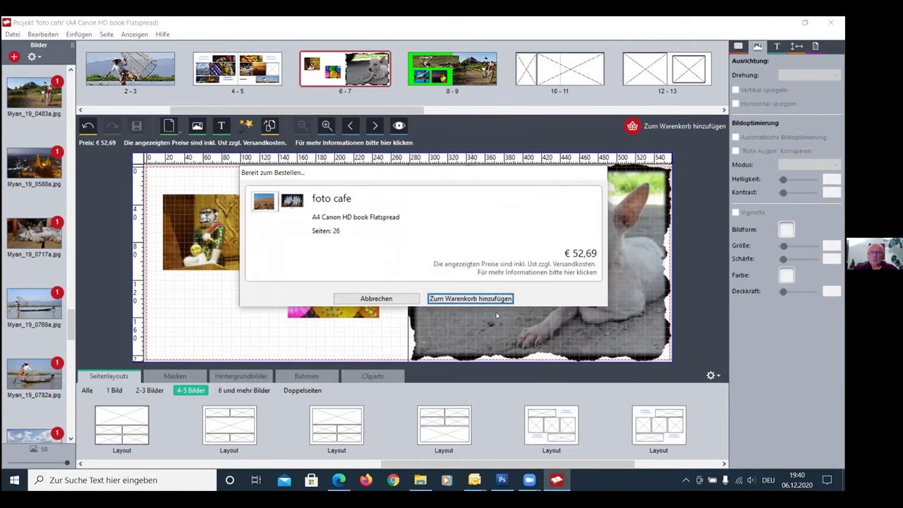
{"action": "left_click", "coordinate": [489, 299]}
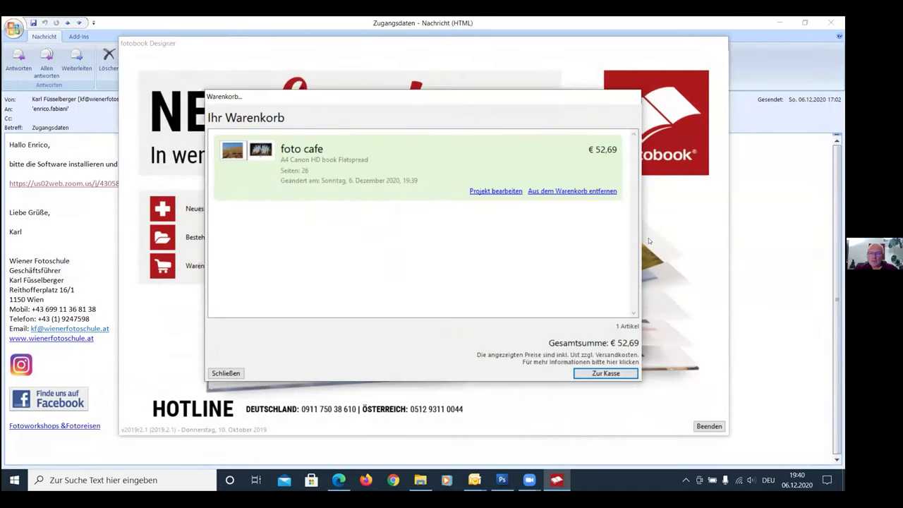
Proceed to the online checkout and sign in with the prefilled account credentials
{"action": "left_click", "coordinate": [600, 374]}
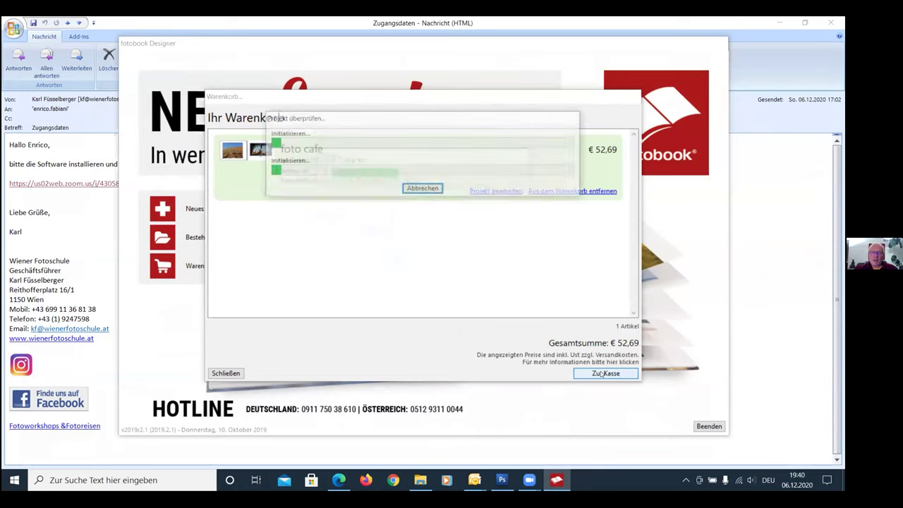
{"action": "left_click", "coordinate": [449, 398]}
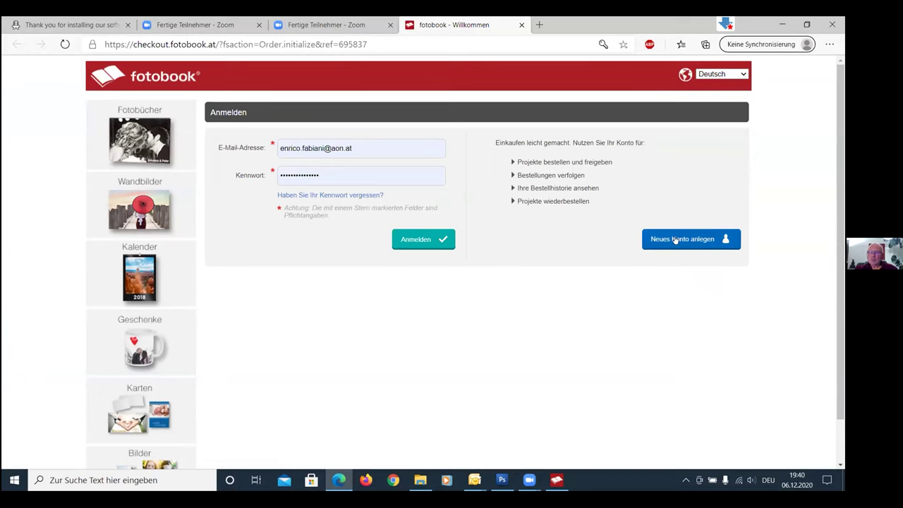
{"action": "left_click", "coordinate": [427, 240]}
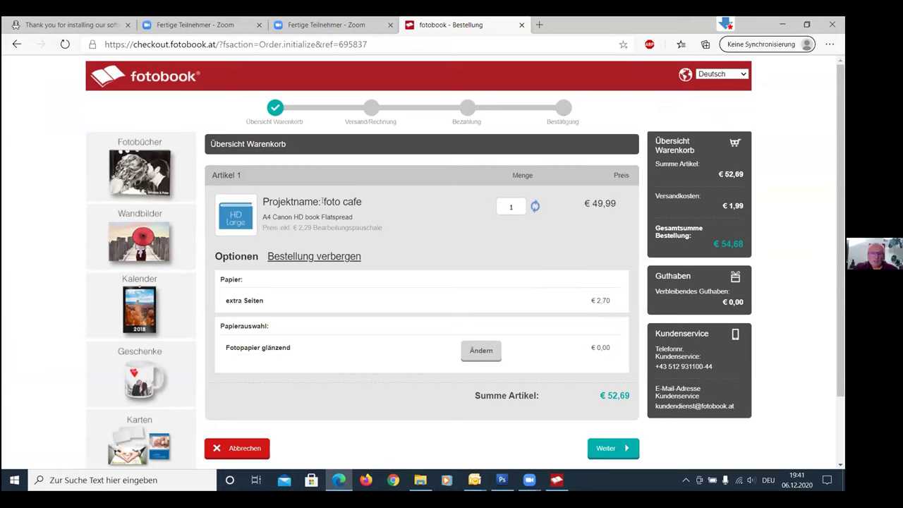
Change the photo book's paper to Fotopapier matt in the order
{"action": "left_click", "coordinate": [484, 350]}
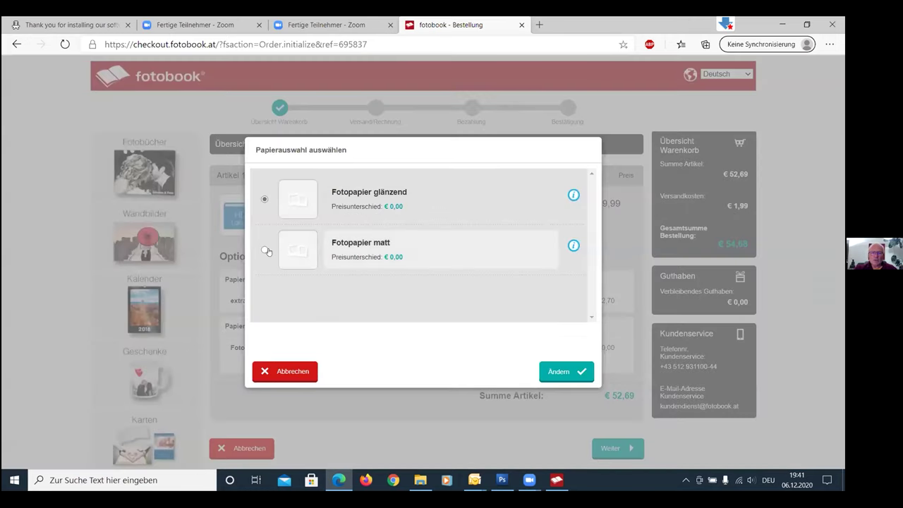
{"action": "left_click", "coordinate": [265, 250]}
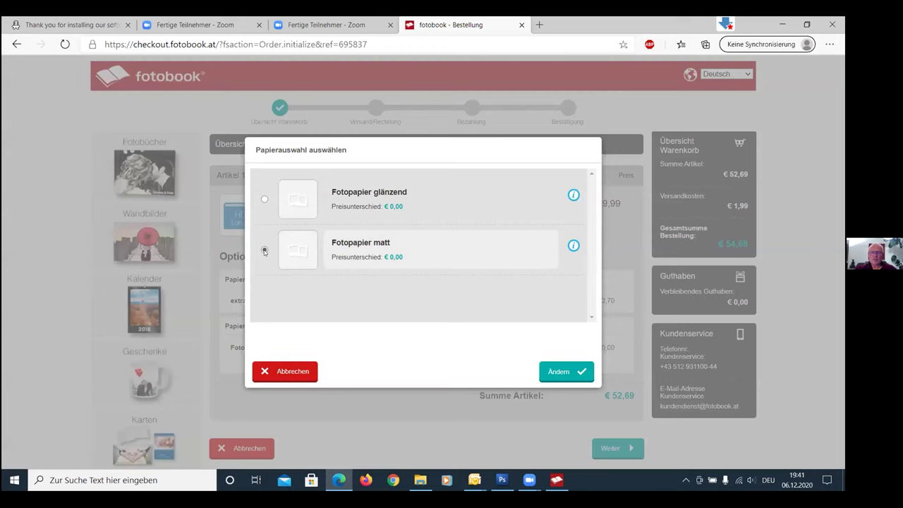
{"action": "left_click", "coordinate": [556, 371]}
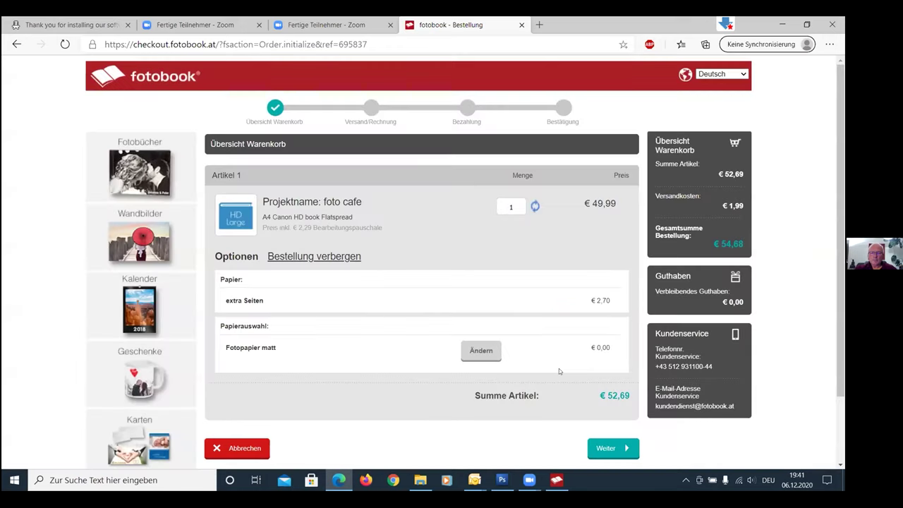
Continue to the shipping details, choose home delivery (Lieferung nach Hause), and save the prefilled shipping address
{"action": "scroll", "coordinate": [587, 298], "scroll_direction": "down", "scroll_amount": 1}
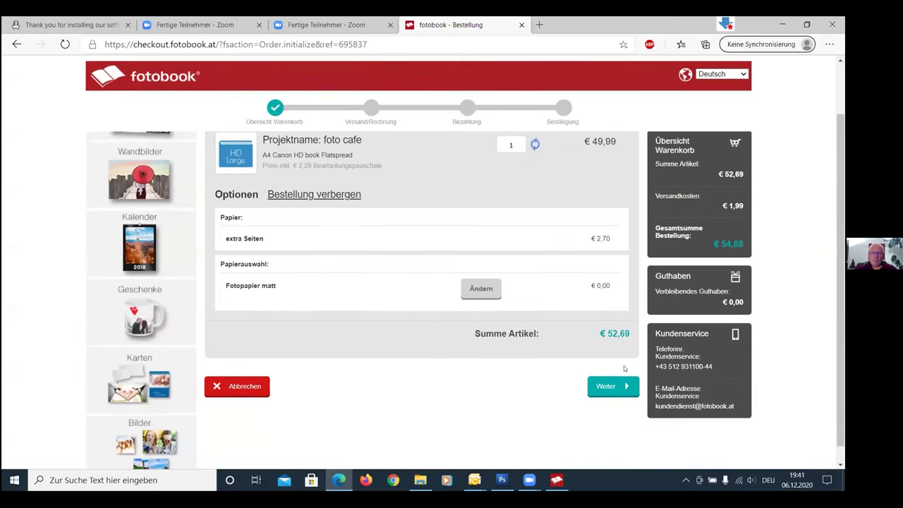
{"action": "left_click", "coordinate": [598, 382]}
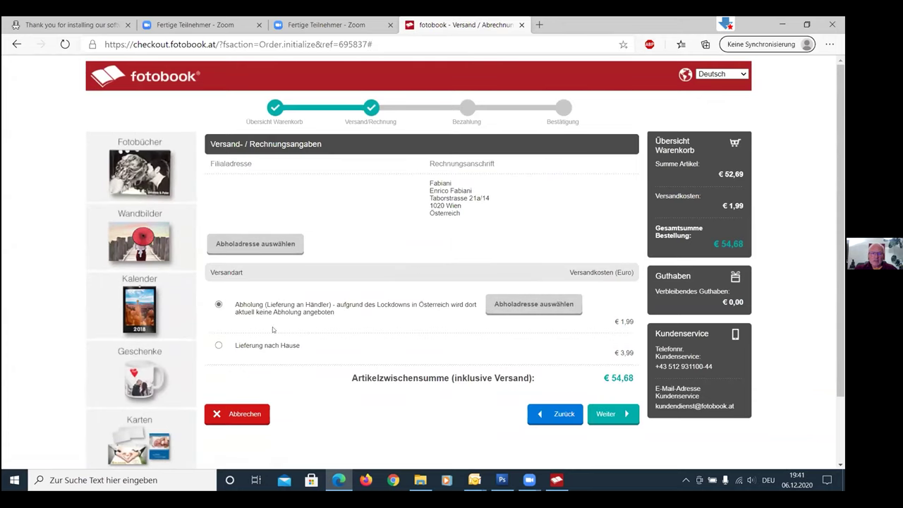
{"action": "left_click", "coordinate": [217, 344]}
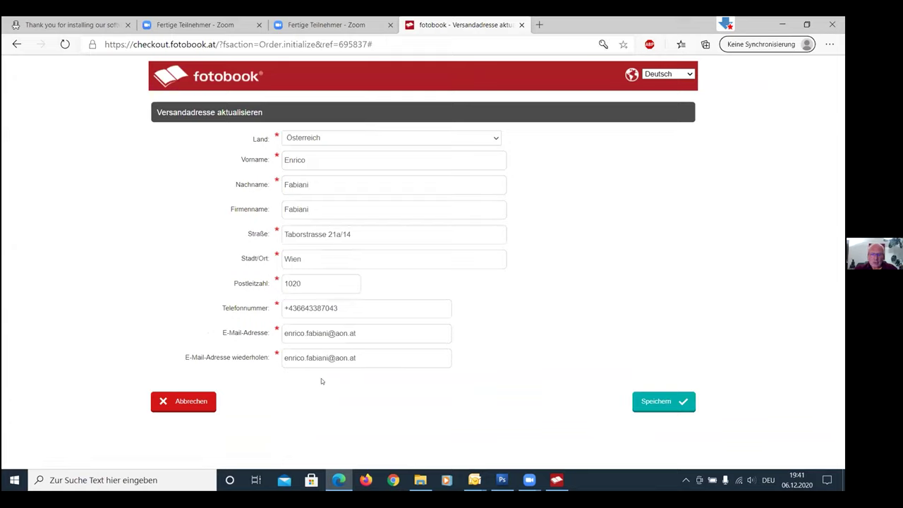
{"action": "left_click", "coordinate": [654, 403]}
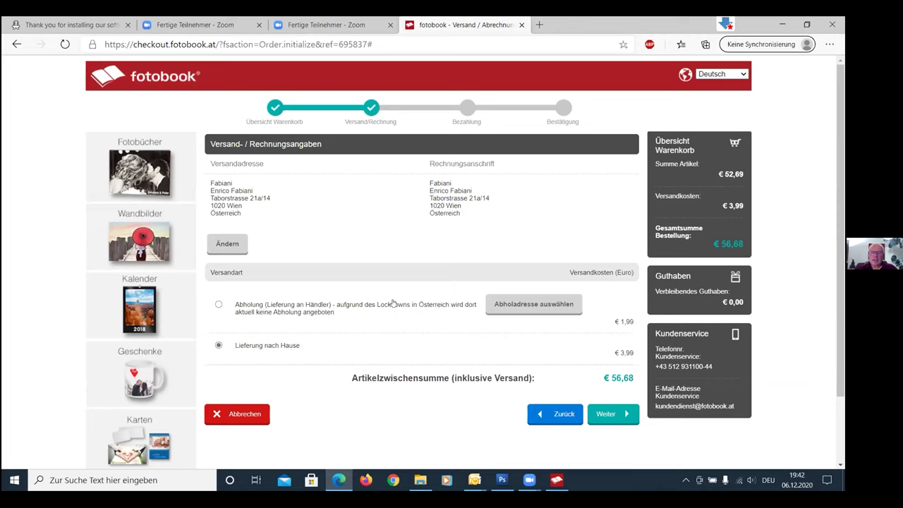
Go back from the shipping details page without placing the order
{"action": "left_click", "coordinate": [16, 44]}
{"action": "left_click", "coordinate": [17, 44]}
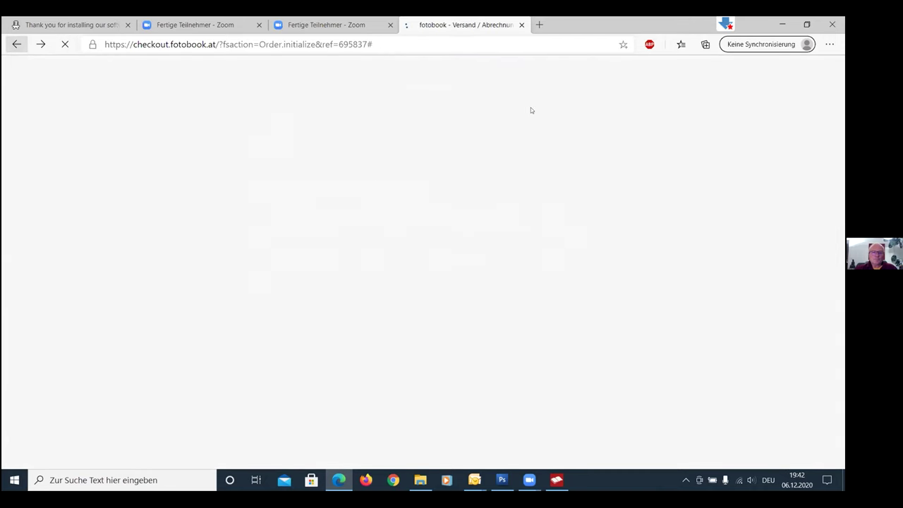
Close the online checkout, cancel the ordering process, and close the shopping cart
{"action": "left_click", "coordinate": [830, 26]}
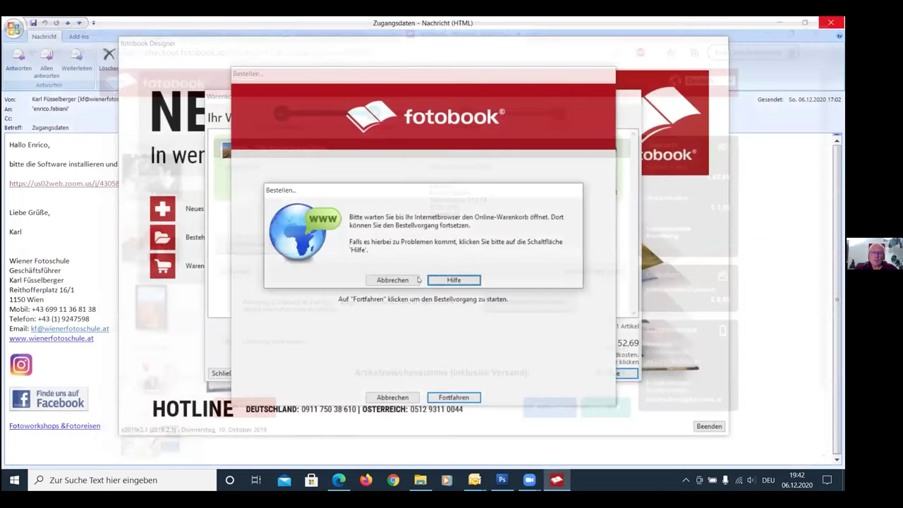
{"action": "left_click", "coordinate": [389, 280]}
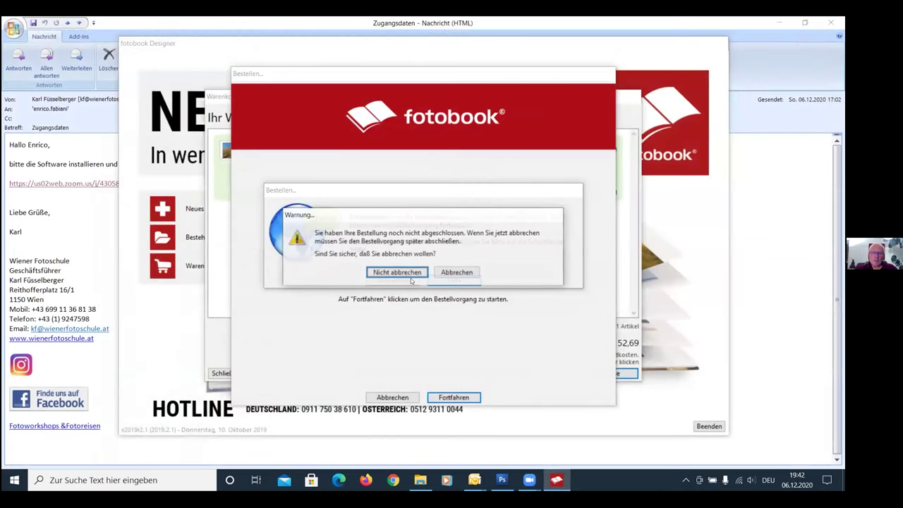
{"action": "left_click", "coordinate": [457, 272]}
{"action": "left_click", "coordinate": [405, 397]}
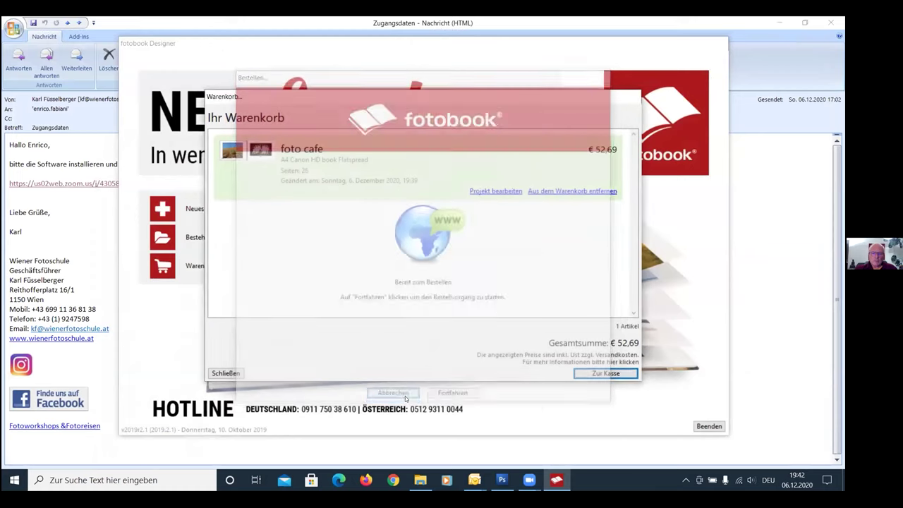
{"action": "left_click", "coordinate": [216, 374]}
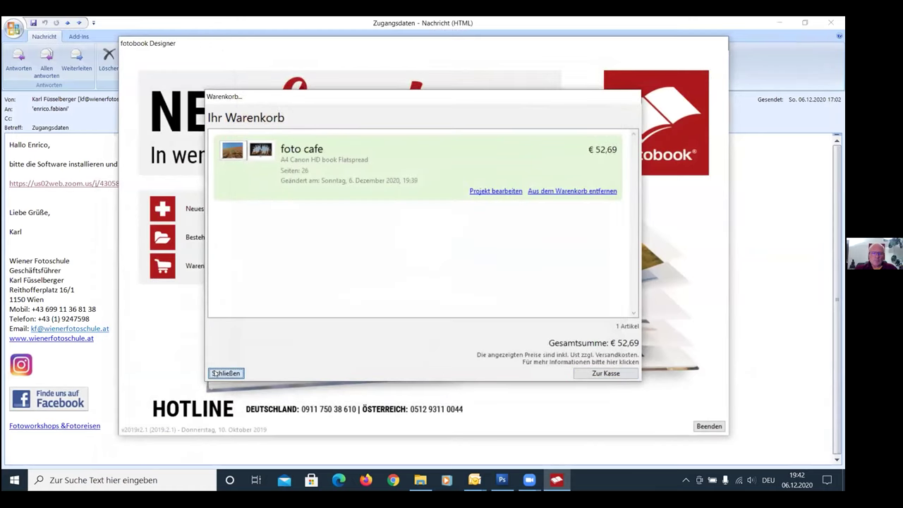
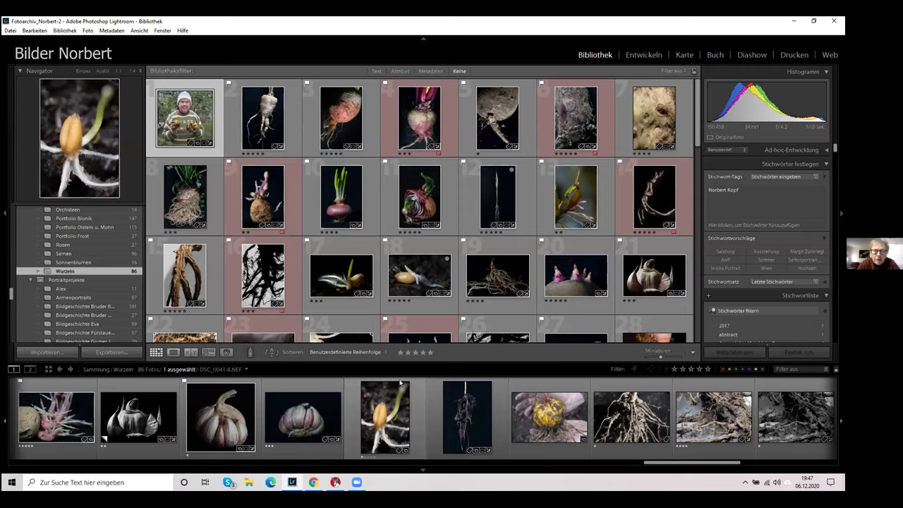
Select the red beet, white root and tangled-root photos in the Wurzeln collection and move them together behind the third photo
{"action": "left_click_drag", "start_coordinate": [660, 464], "coordinate": [511, 435]}
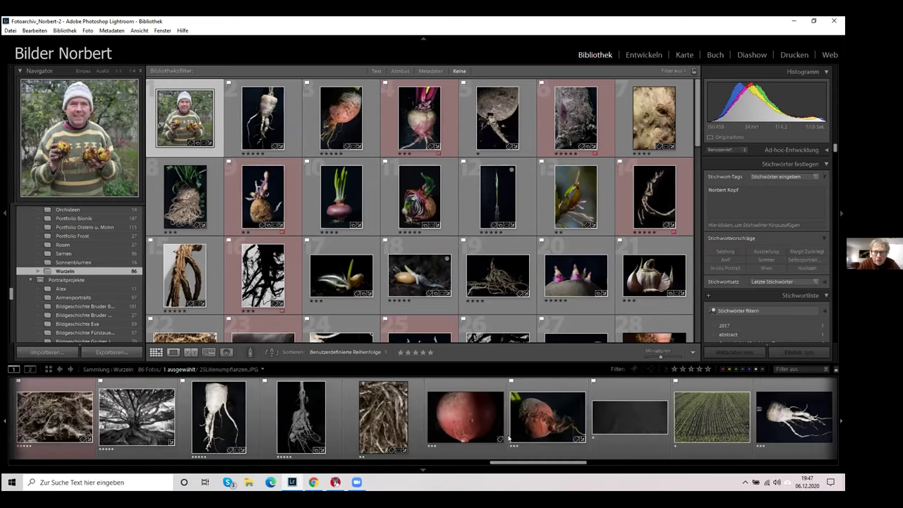
{"action": "left_click", "coordinate": [541, 417]}
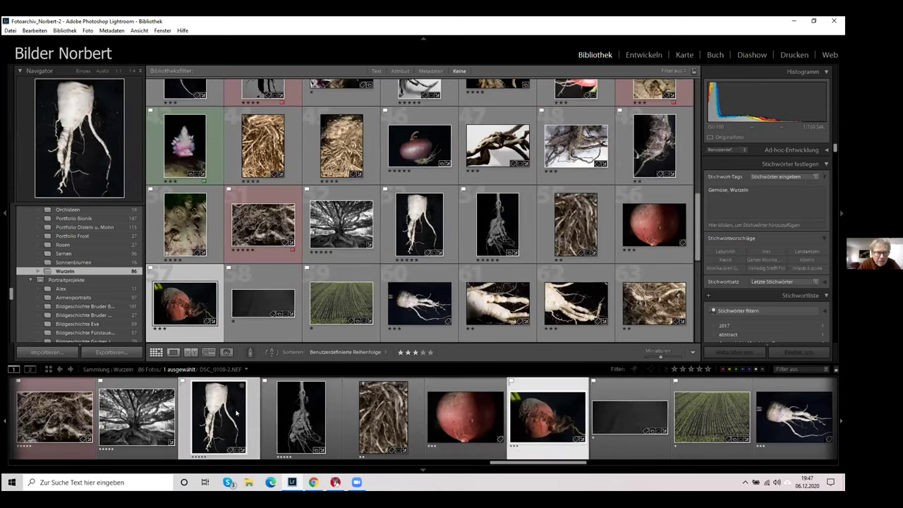
{"action": "left_click", "coordinate": [236, 413], "text": "ctrl"}
{"action": "left_click", "coordinate": [54, 417], "text": "ctrl"}
{"action": "left_click_drag", "start_coordinate": [40, 420], "coordinate": [243, 423]}
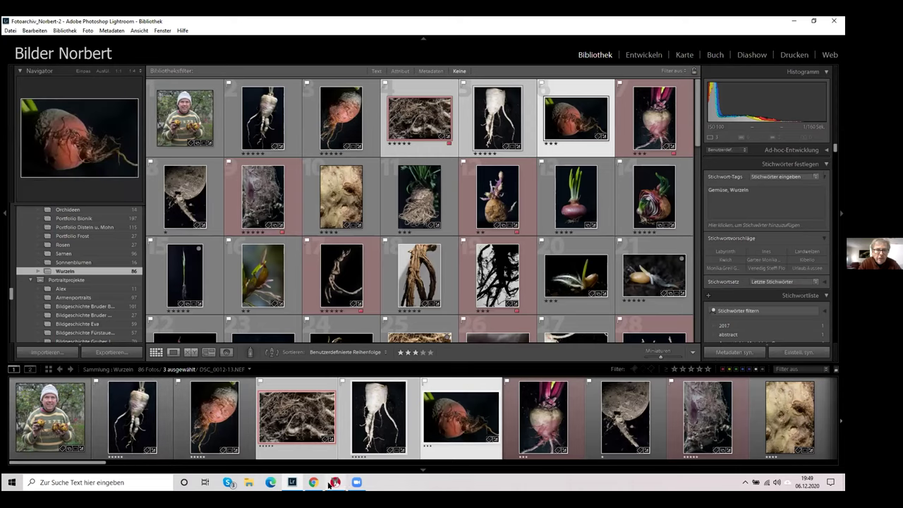
Switch to the Wurzel photo book in fotoCharly and open the spread with pages 10 and 11
{"action": "mouse_move", "coordinate": [332, 485]}
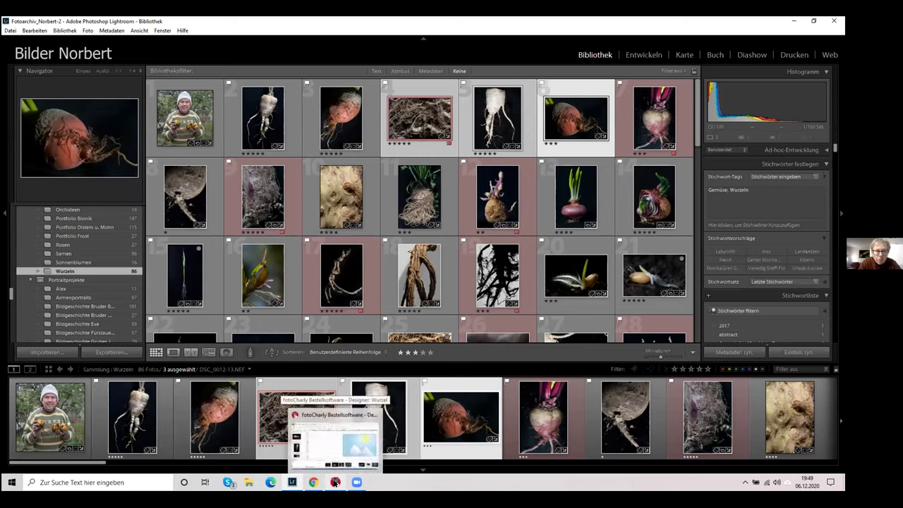
{"action": "left_click", "coordinate": [335, 482]}
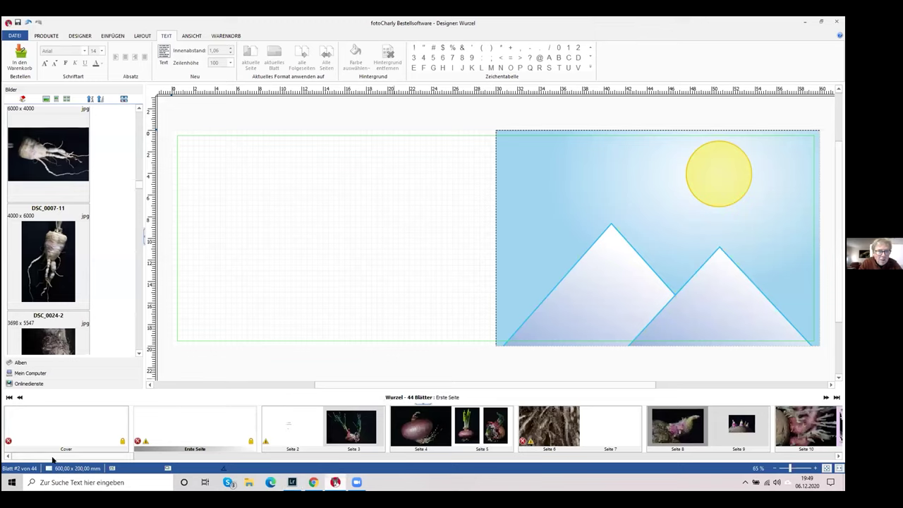
{"action": "left_click_drag", "start_coordinate": [77, 456], "coordinate": [121, 457]}
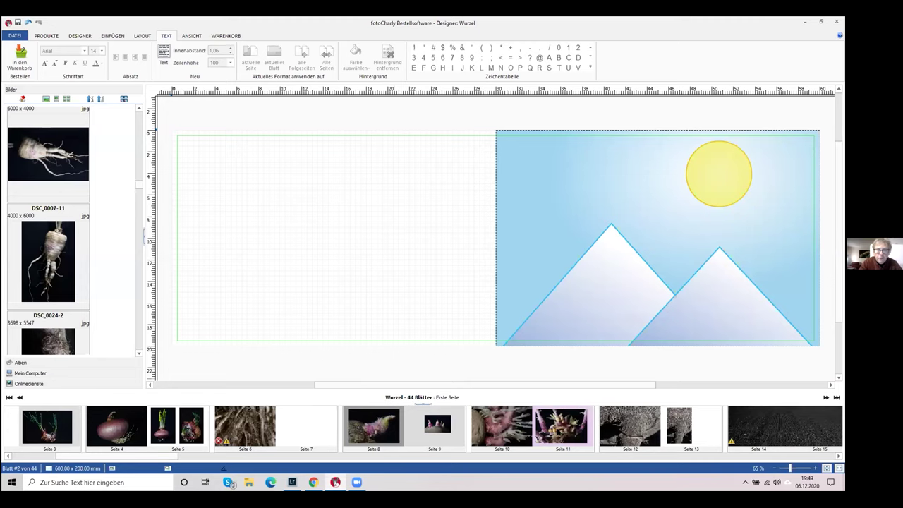
{"action": "left_click", "coordinate": [502, 426]}
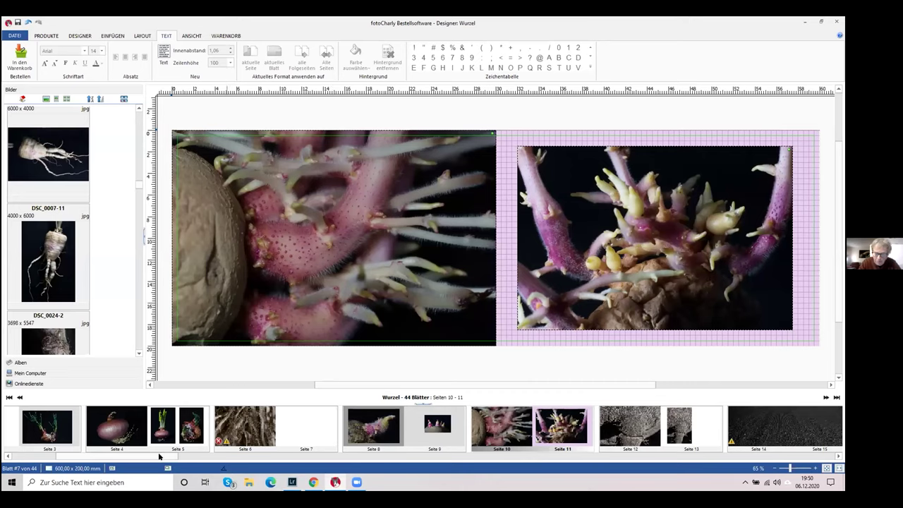
Go back to the onion spread on pages 4 and 5 and show it in preview mode without the grid
{"action": "left_click_drag", "start_coordinate": [159, 457], "coordinate": [123, 454]}
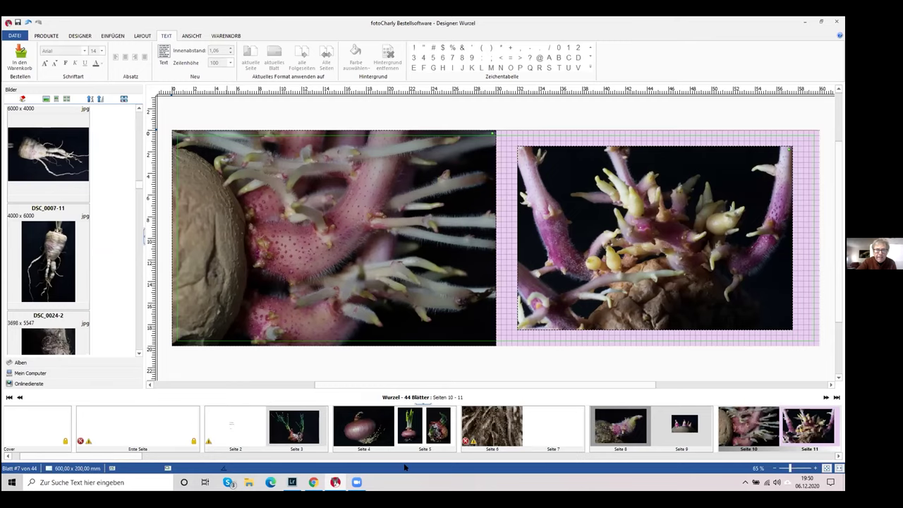
{"action": "key", "text": "Page_Up"}
{"action": "key", "text": "Page_Up"}
{"action": "key", "text": "Page_Up"}
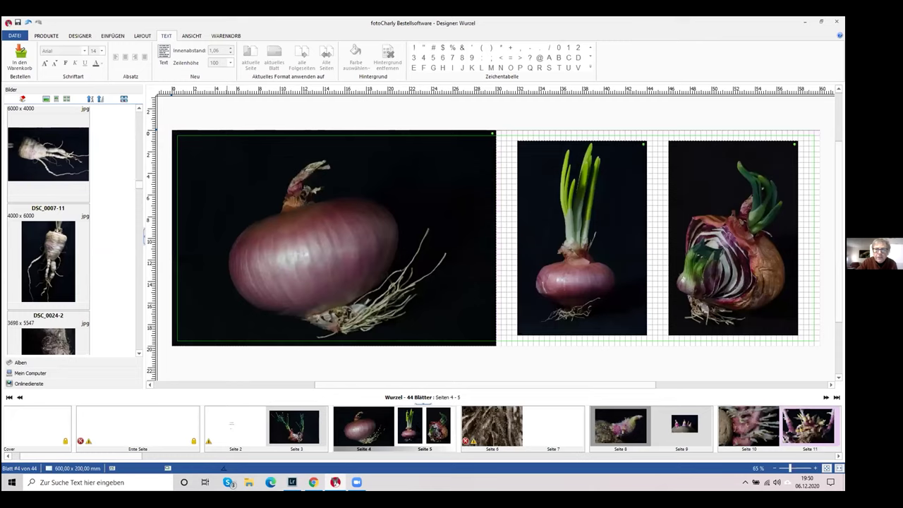
{"action": "left_click_drag", "start_coordinate": [339, 384], "coordinate": [373, 388]}
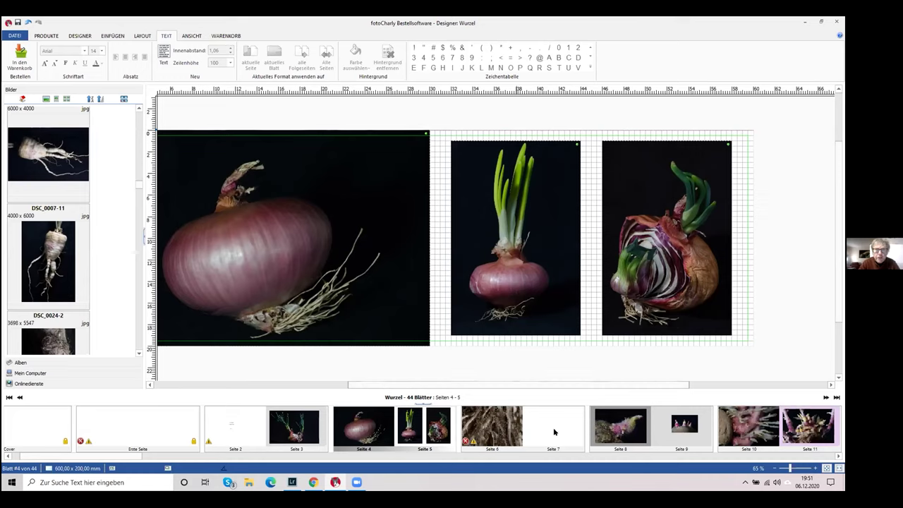
{"action": "left_click", "coordinate": [182, 37]}
{"action": "left_click", "coordinate": [100, 55]}
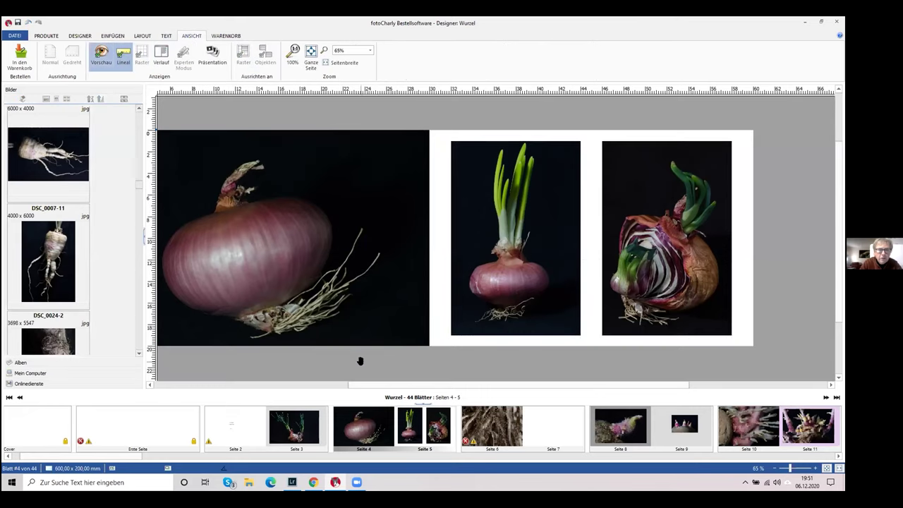
{"action": "left_click_drag", "start_coordinate": [380, 385], "coordinate": [404, 379]}
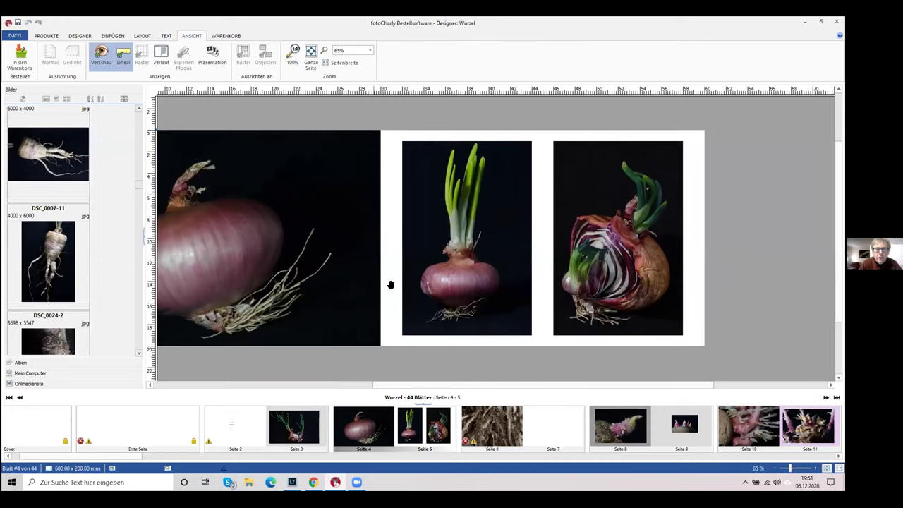
View the spread on pages 6 and 7 and the one on pages 10 and 11 in preview mode
{"action": "left_click", "coordinate": [536, 418]}
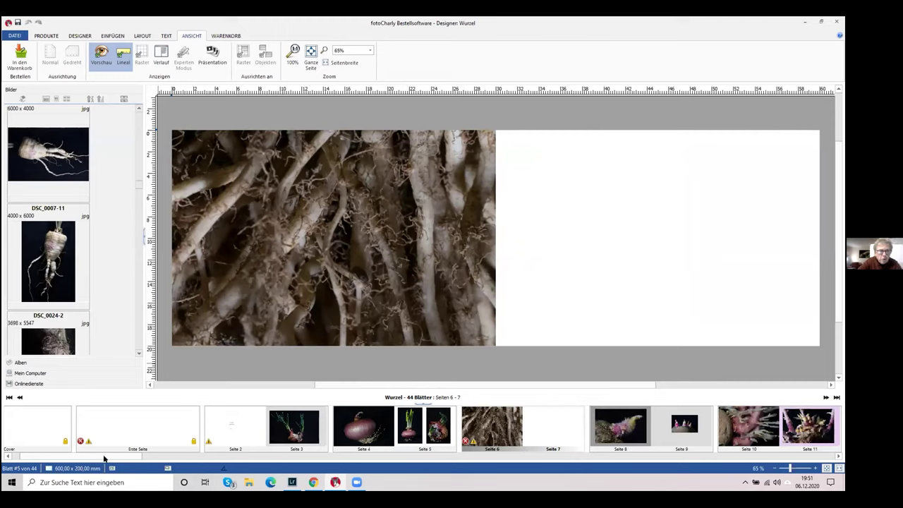
{"action": "left_click_drag", "start_coordinate": [105, 458], "coordinate": [180, 434]}
{"action": "left_click", "coordinate": [282, 421]}
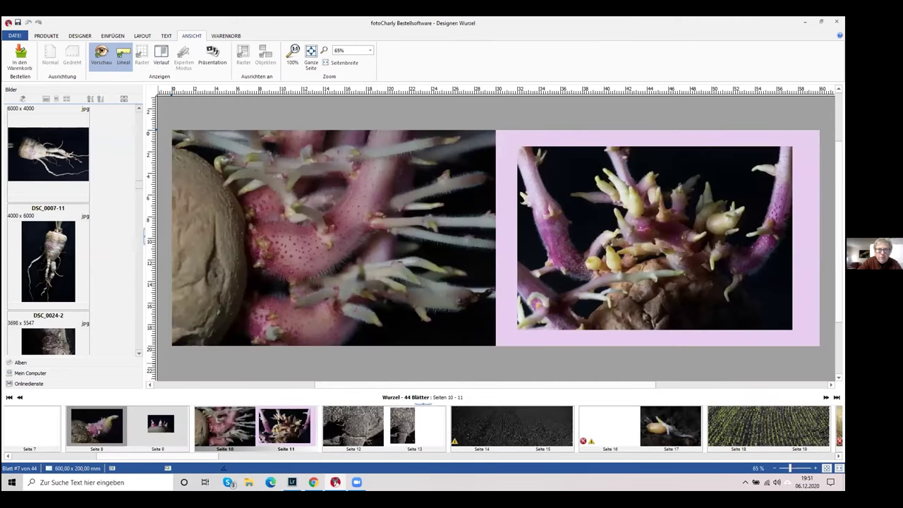
{"action": "left_click_drag", "start_coordinate": [361, 385], "coordinate": [433, 385]}
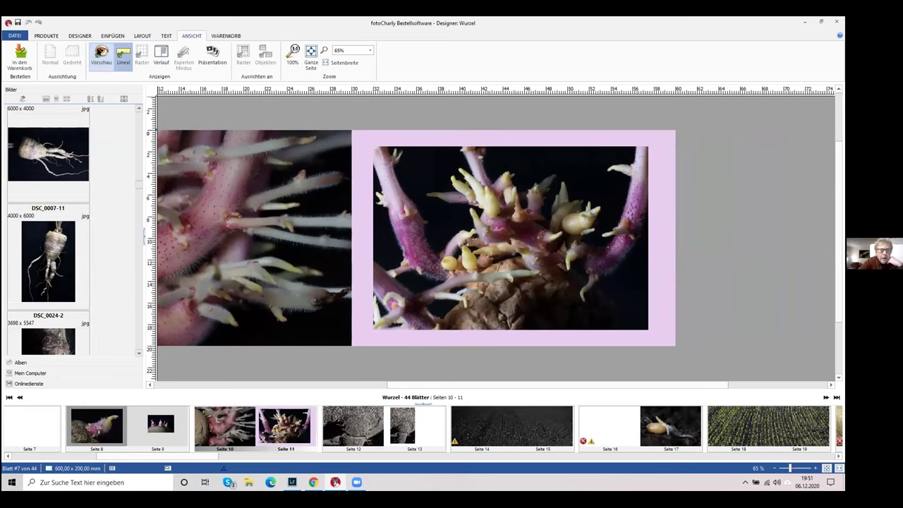
Leave preview, shrink the photo on page 11 to about 185 × 123 mm, centre it roughly on the page, and preview the result
{"action": "left_click", "coordinate": [101, 57]}
{"action": "left_click", "coordinate": [386, 168]}
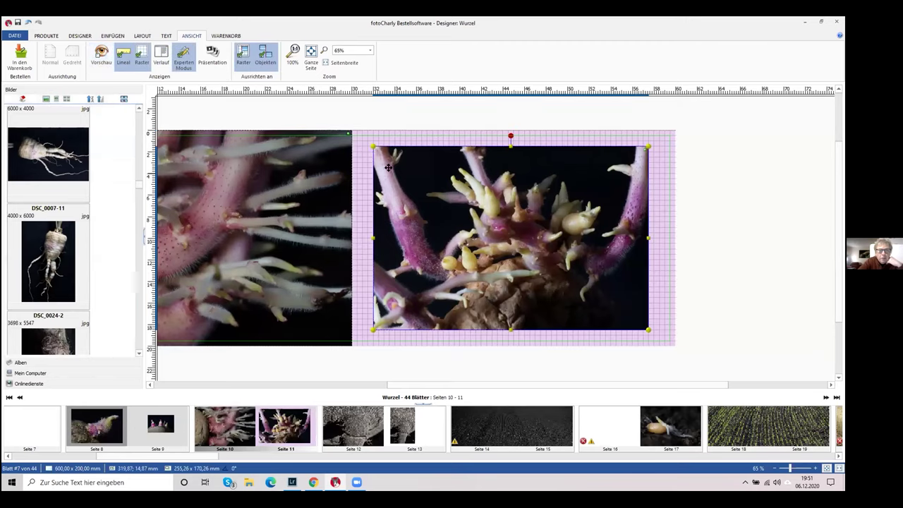
{"action": "left_click_drag", "start_coordinate": [371, 146], "coordinate": [449, 197]}
{"action": "left_click_drag", "start_coordinate": [479, 243], "coordinate": [212, 147]}
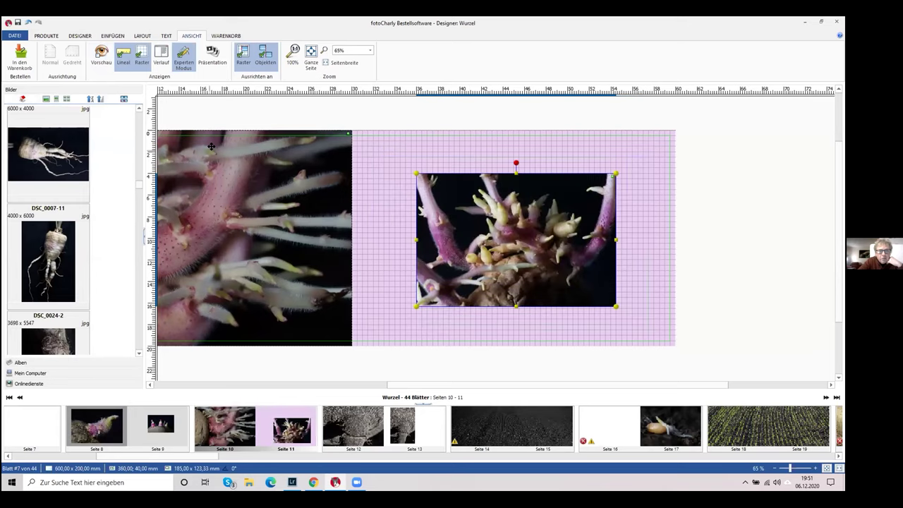
{"action": "left_click", "coordinate": [101, 56]}
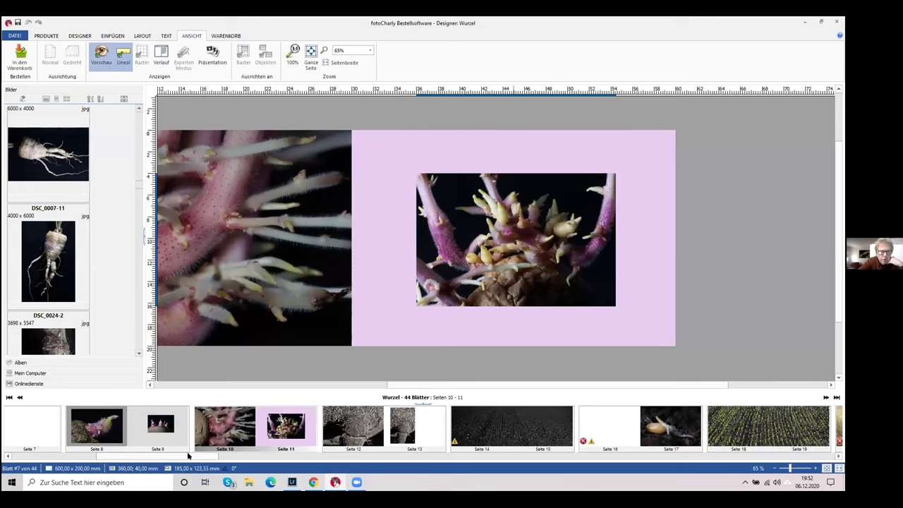
View the double-page field photo on pages 18 and 19 and check the warnings for the spread with page 16
{"action": "left_click_drag", "start_coordinate": [188, 455], "coordinate": [221, 456]}
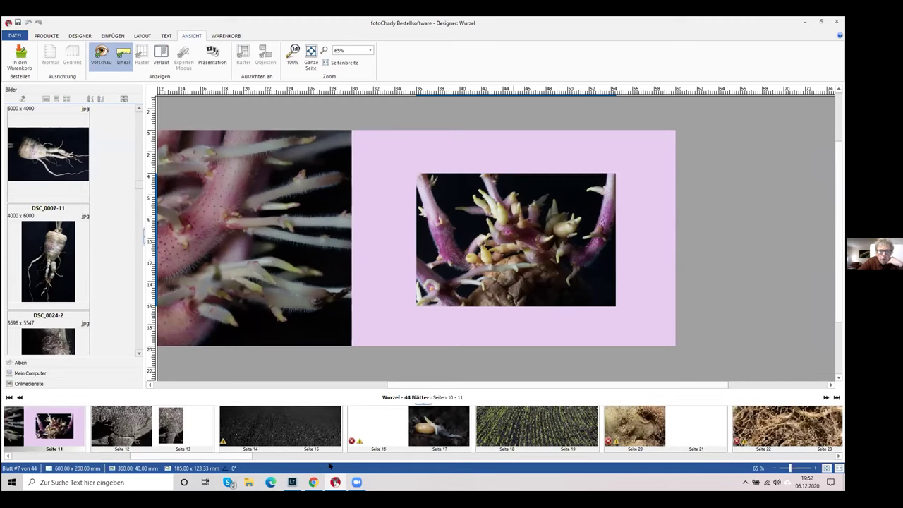
{"action": "left_click", "coordinate": [525, 434]}
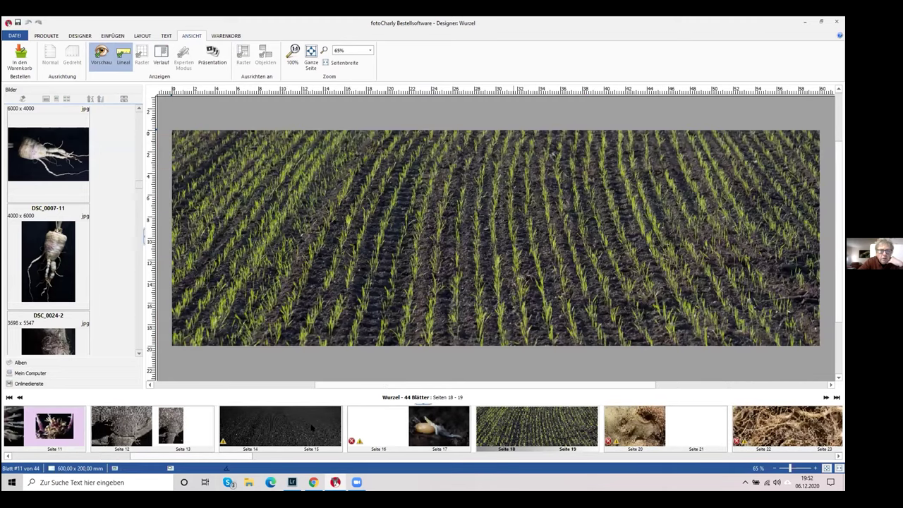
{"action": "left_click_drag", "start_coordinate": [354, 386], "coordinate": [417, 387]}
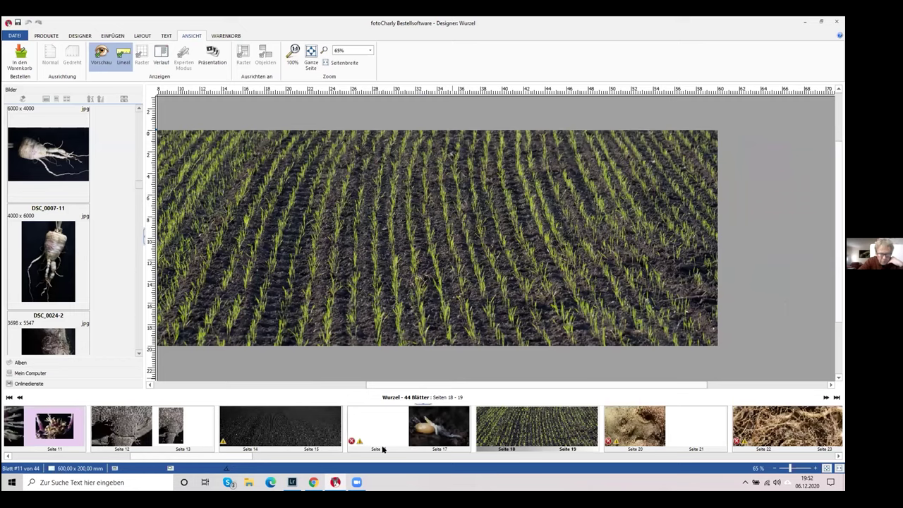
{"action": "mouse_move", "coordinate": [382, 449]}
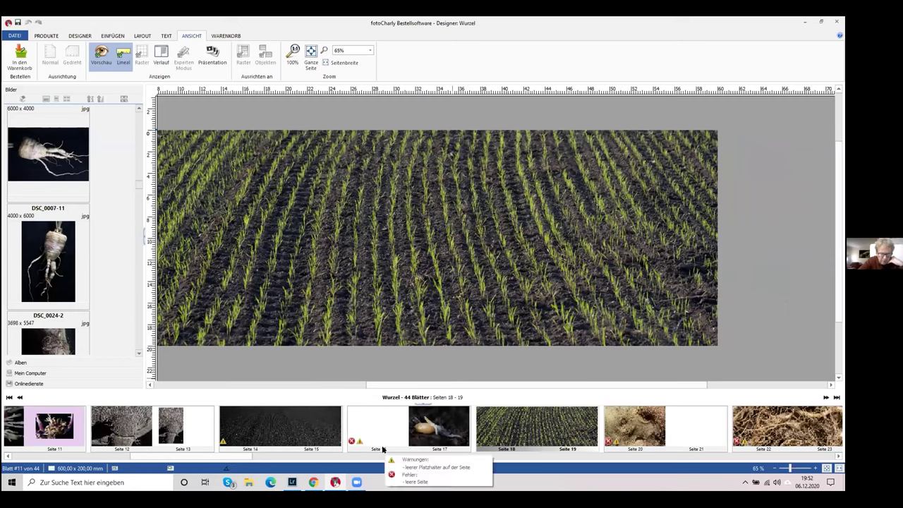
Open pages 12 and 13, turn off preview mode, and apply the darker grey background to page 13
{"action": "left_click", "coordinate": [197, 419]}
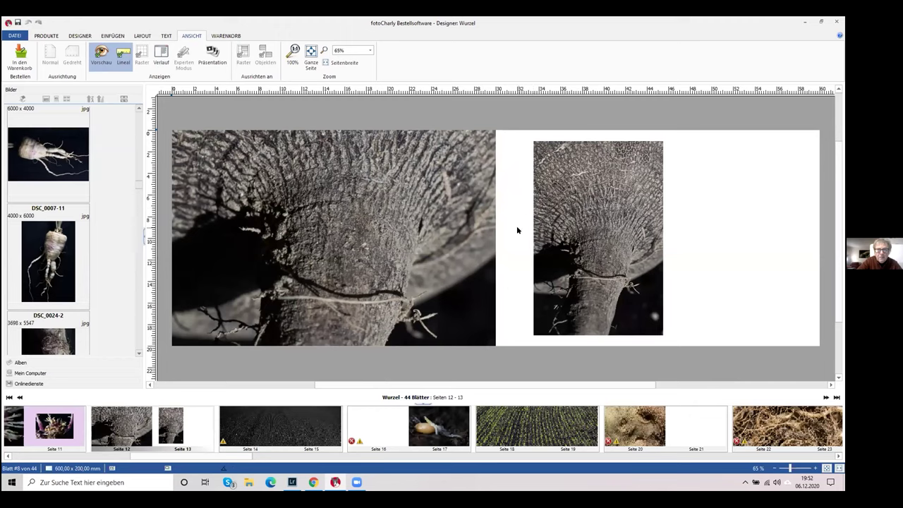
{"action": "left_click", "coordinate": [100, 55]}
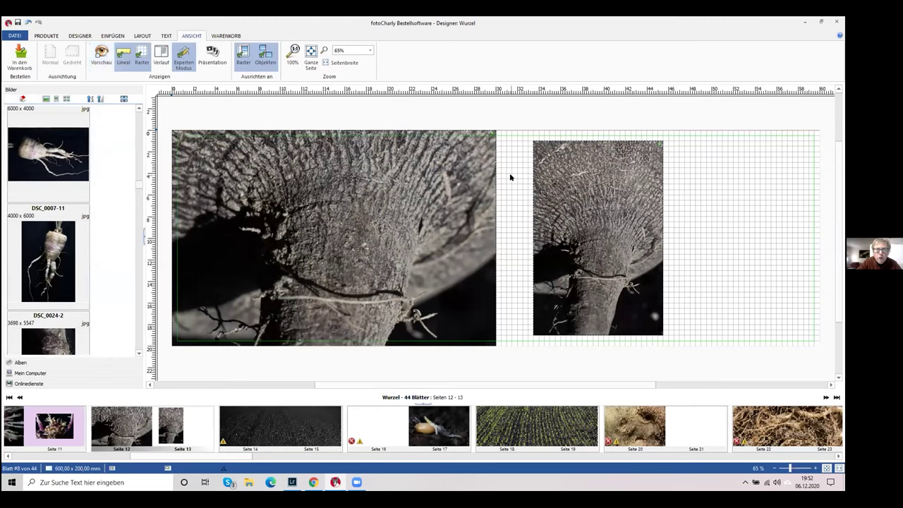
{"action": "left_click", "coordinate": [104, 35]}
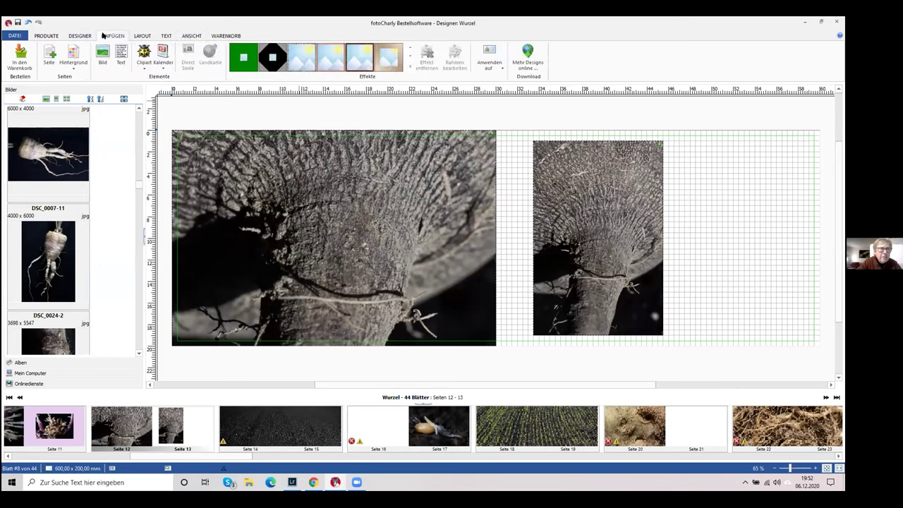
{"action": "left_click", "coordinate": [75, 52]}
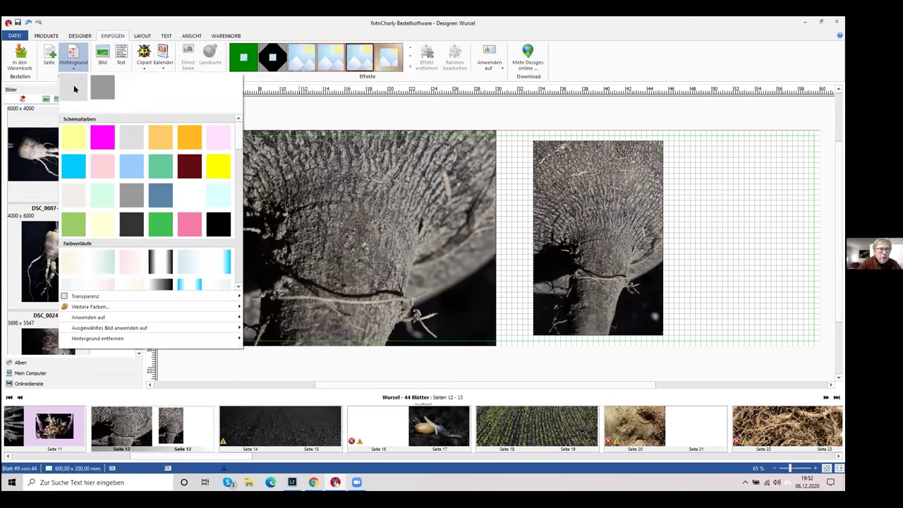
{"action": "left_click", "coordinate": [102, 88]}
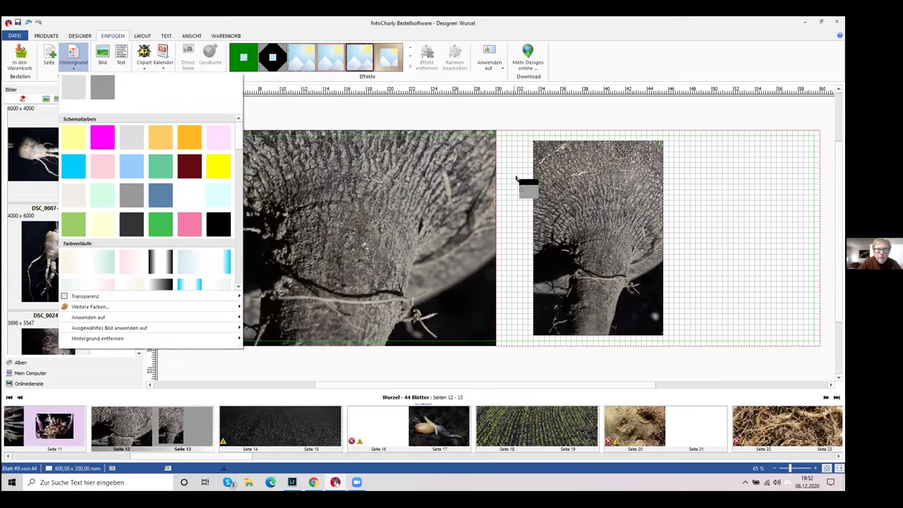
{"action": "left_click", "coordinate": [511, 207]}
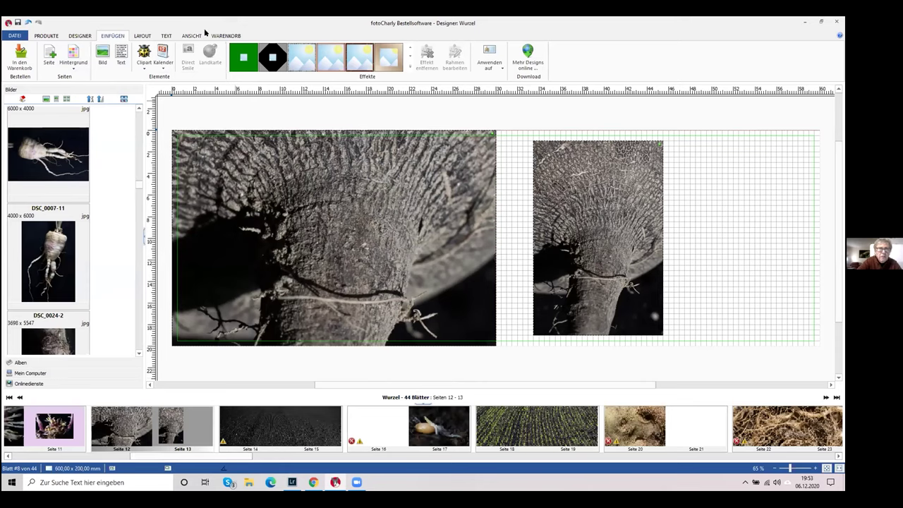
Close the Wurzel project and return to the product overview
{"action": "left_click", "coordinate": [16, 36]}
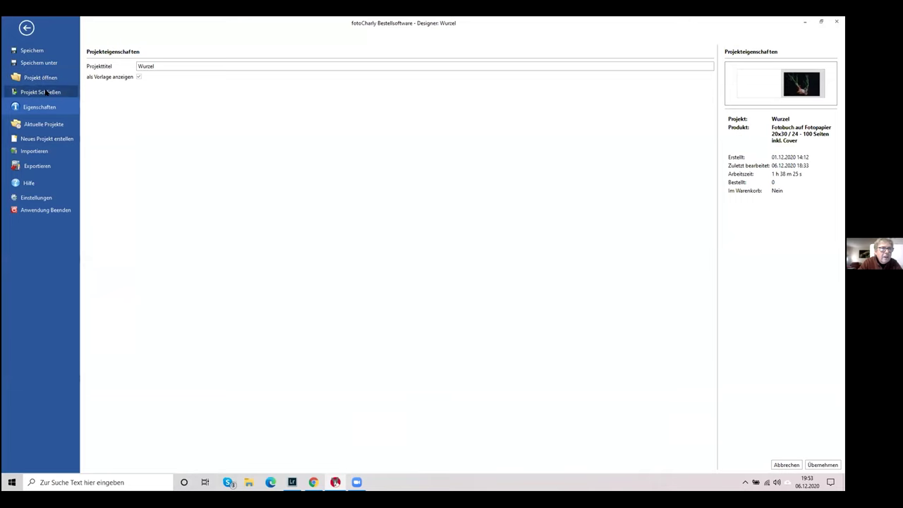
{"action": "key", "text": "Escape"}
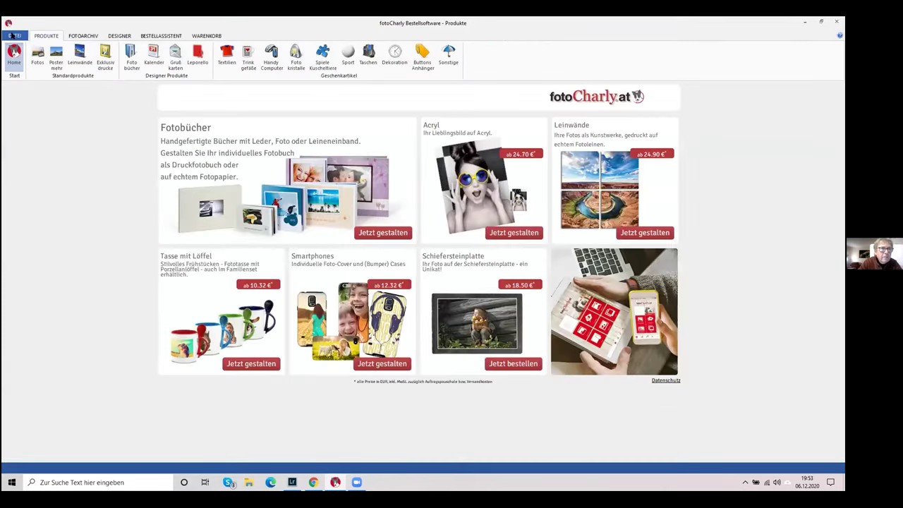
Open the recently used photo book project ursprung
{"action": "left_click", "coordinate": [17, 50]}
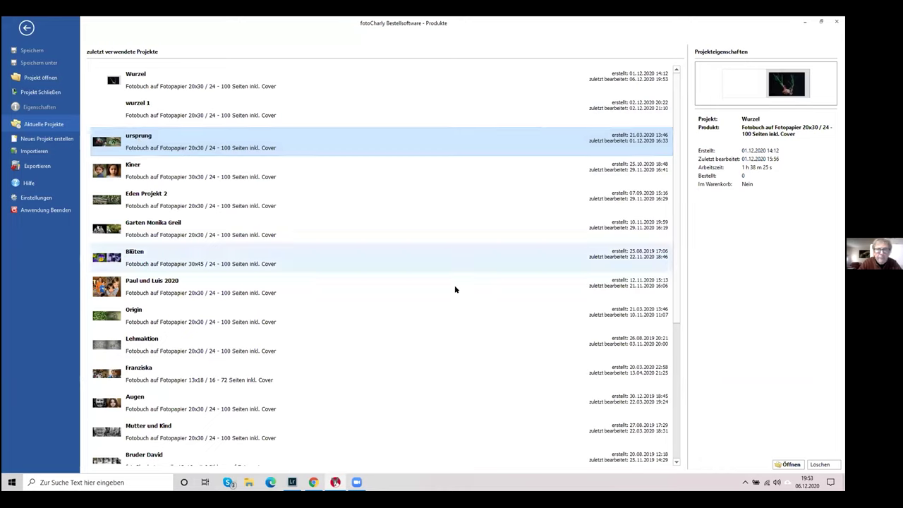
{"action": "left_click", "coordinate": [790, 463]}
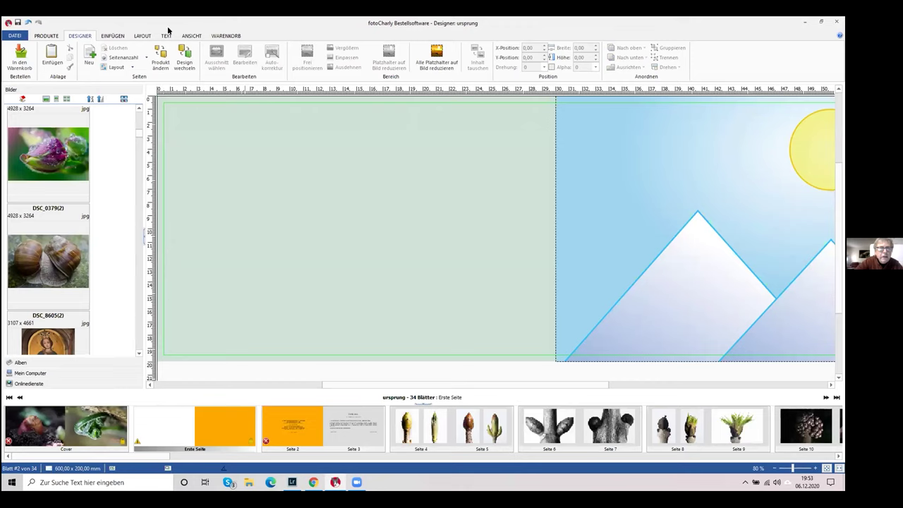
Start the ursprung book's full-screen presentation, stop the automatic playback, and return to the cover
{"action": "left_click", "coordinate": [187, 36]}
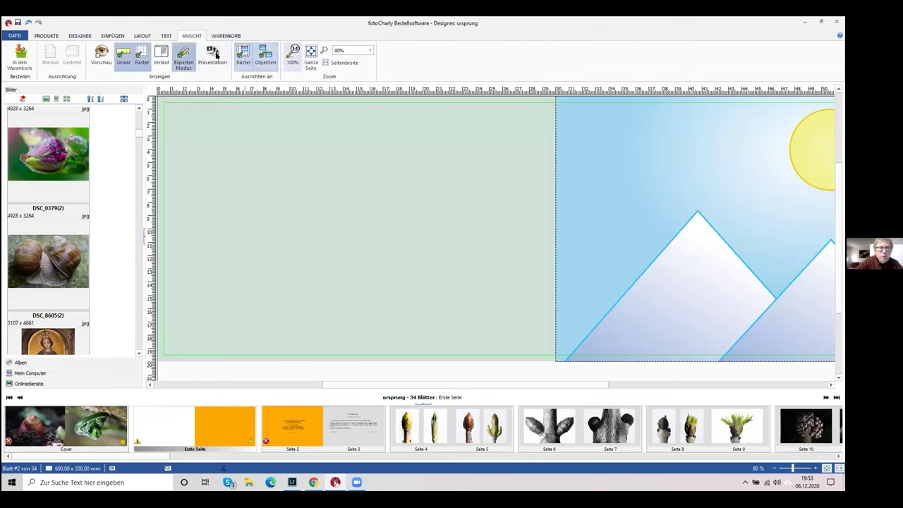
{"action": "left_click", "coordinate": [211, 54]}
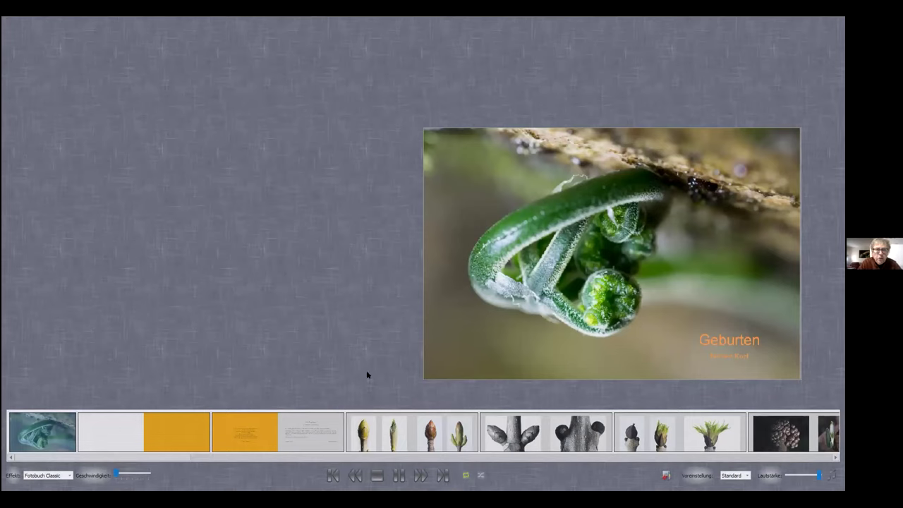
{"action": "left_click", "coordinate": [376, 475]}
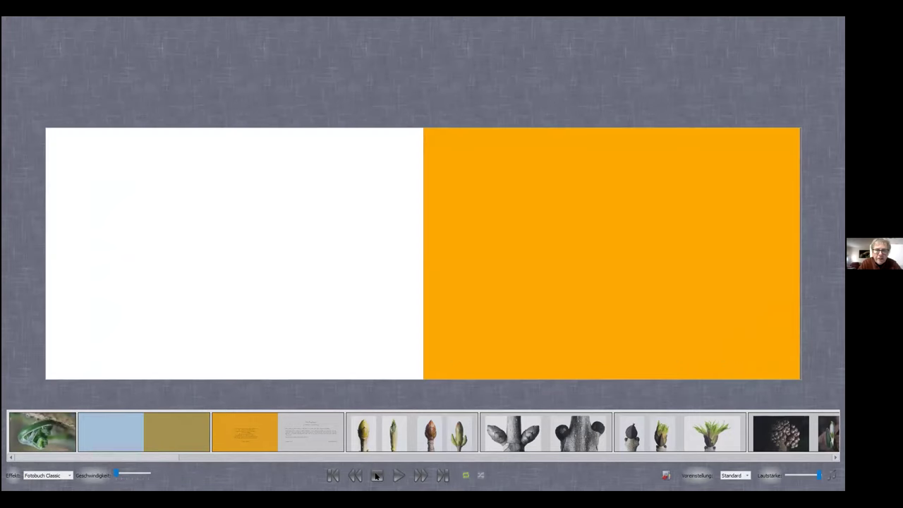
{"action": "left_click", "coordinate": [39, 433]}
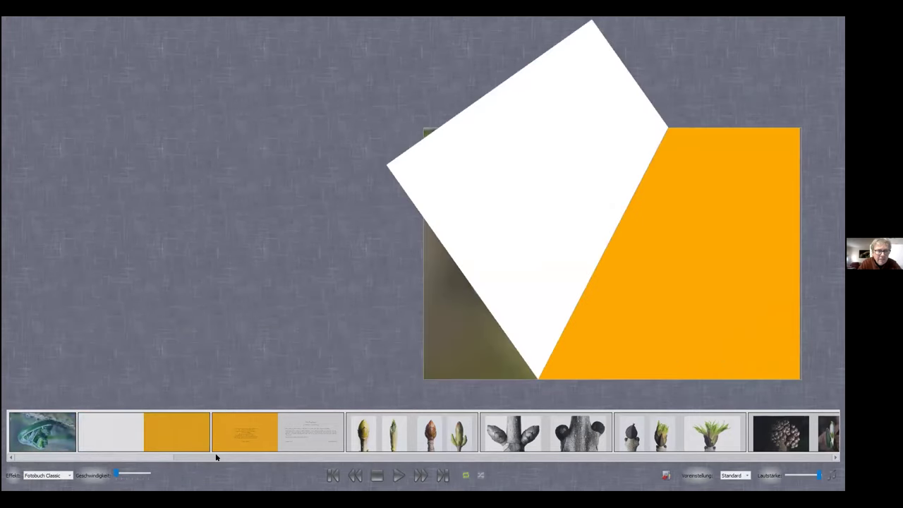
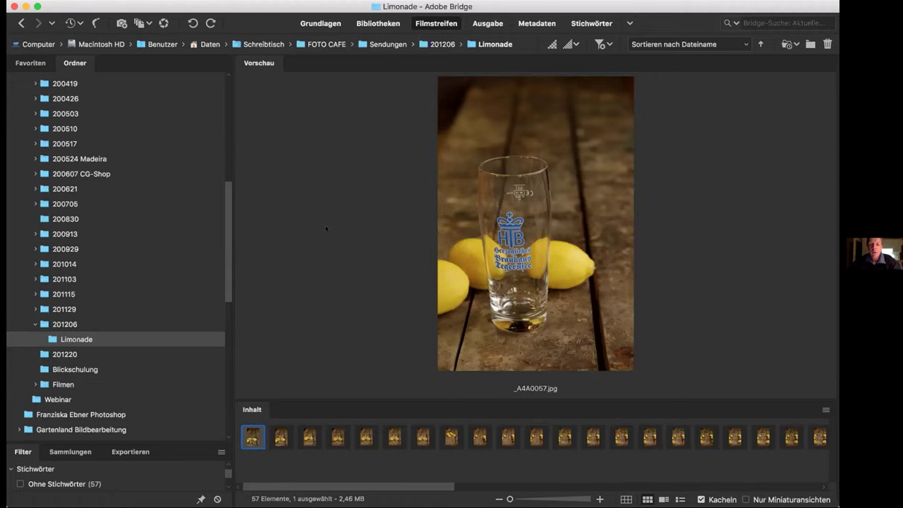
Switch to Adobe Bridge and step through the Limonade photos from _A4A0058.jpg to _A4A0078.jpg to examine the glass, lemon and background arrangement
{"action": "left_click", "coordinate": [281, 439]}
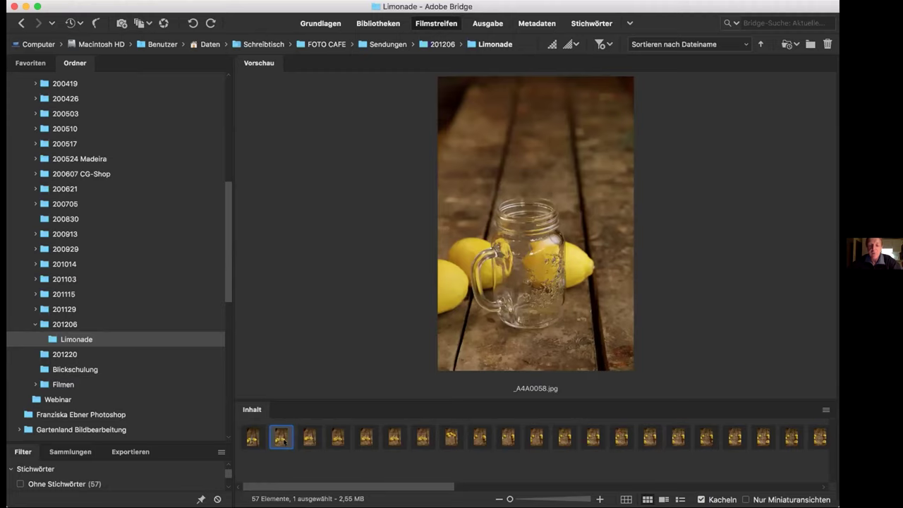
{"action": "key", "text": "Right"}
{"action": "key", "text": "Right"}
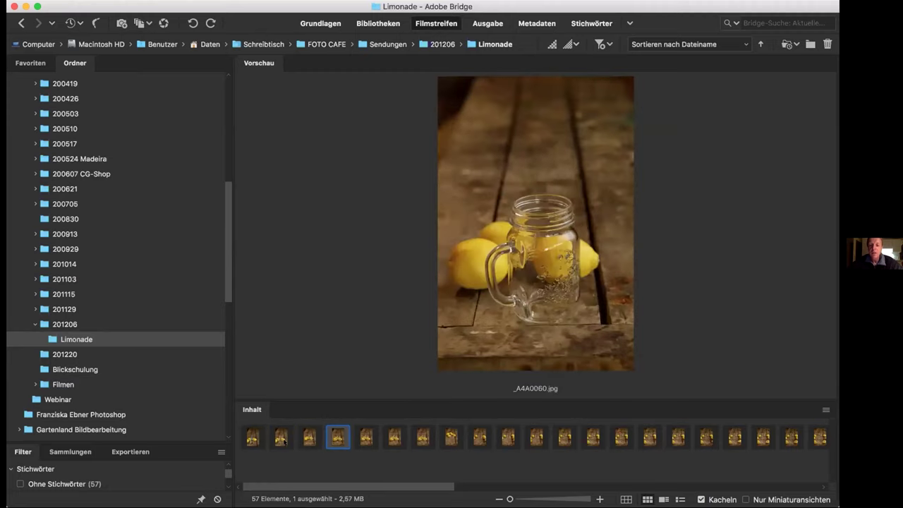
{"action": "key", "text": "Right"}
{"action": "key", "text": "Right"}
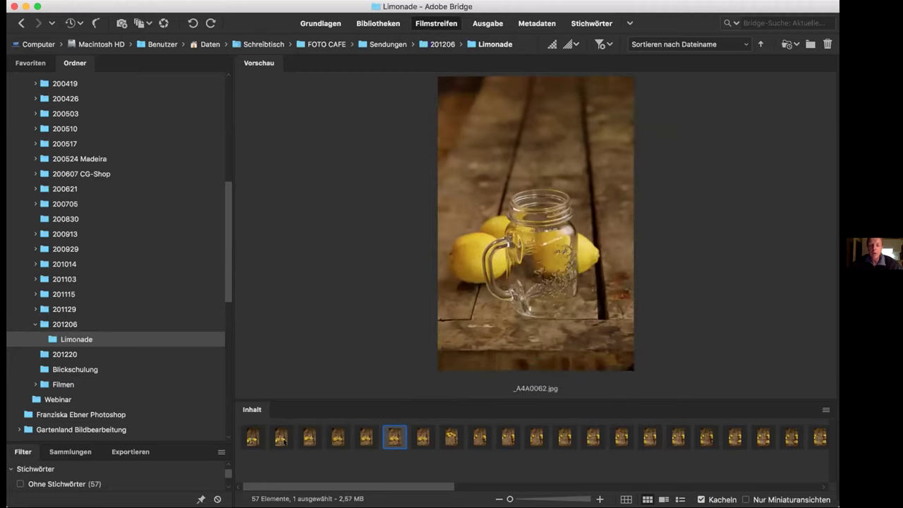
{"action": "key", "text": "Right"}
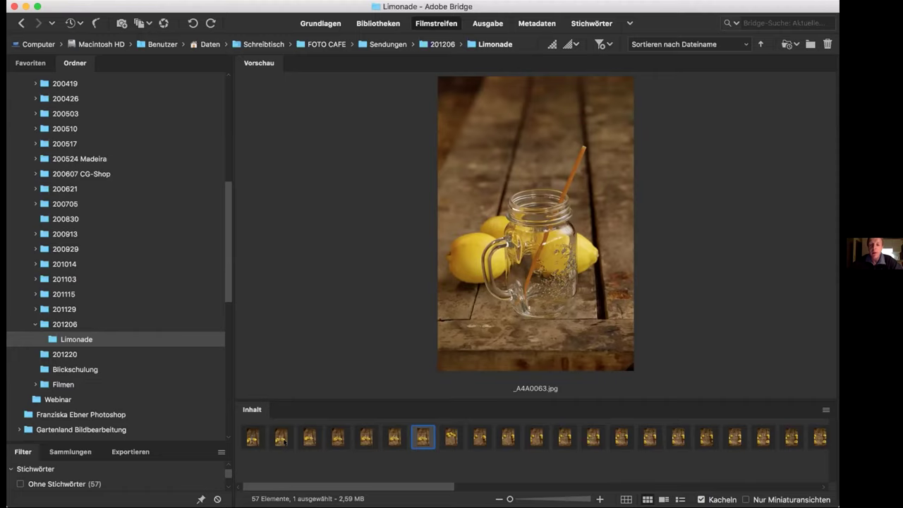
{"action": "key", "text": "Right"}
{"action": "key", "text": "Right"}
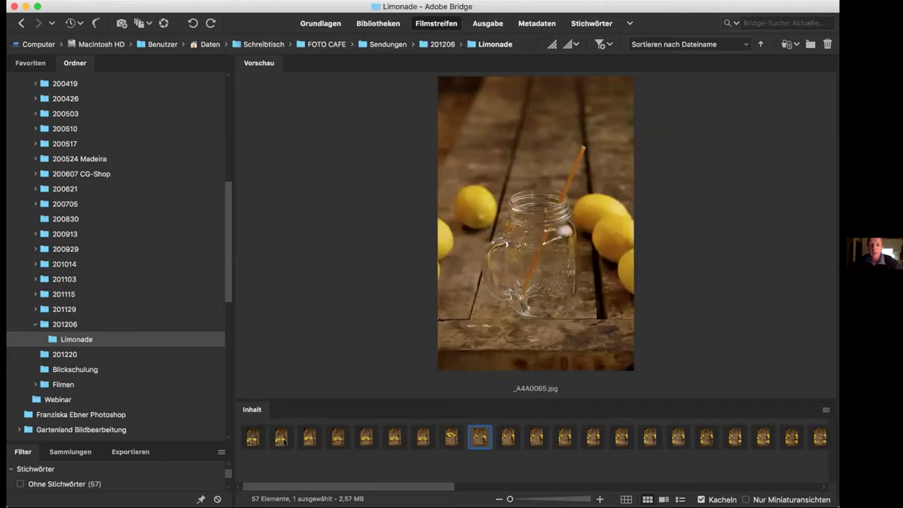
{"action": "key", "text": "Right"}
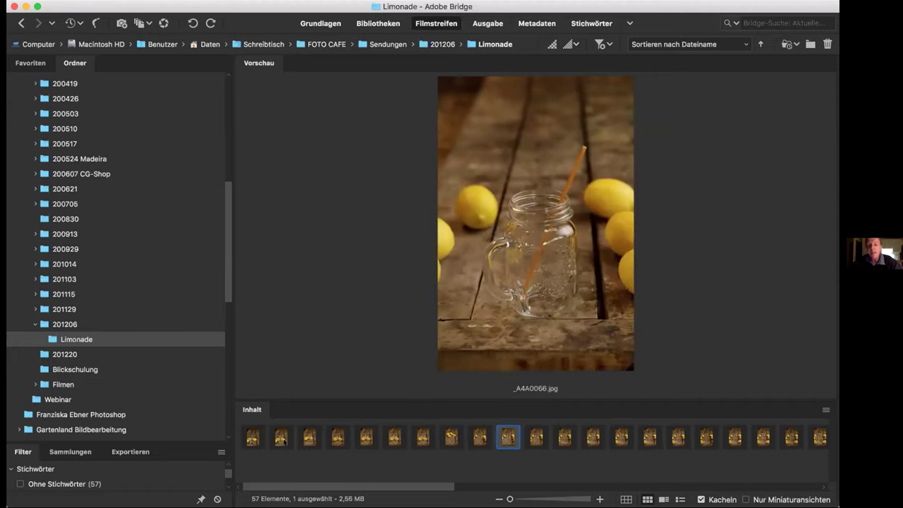
{"action": "key", "text": "Right"}
{"action": "key", "text": "Right"}
{"action": "key", "text": "Right"}
{"action": "key", "text": "Right"}
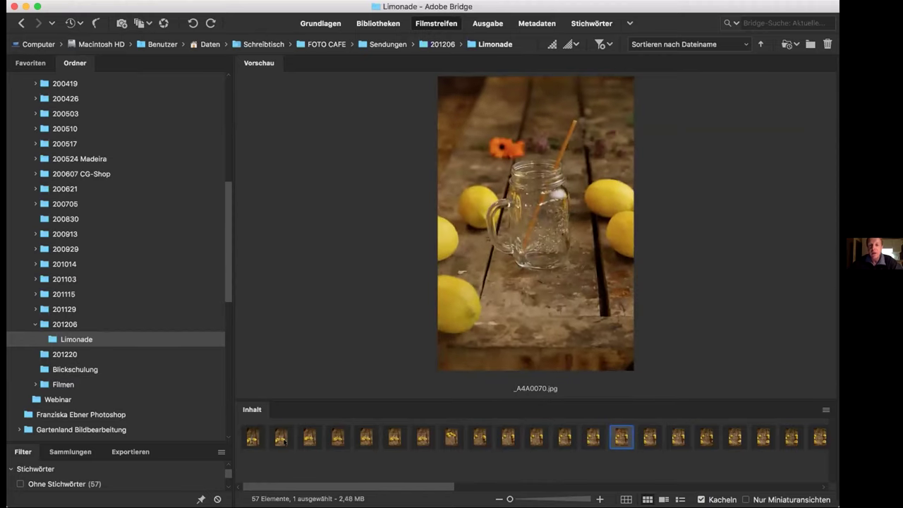
{"action": "key", "text": "Right"}
{"action": "key", "text": "Right"}
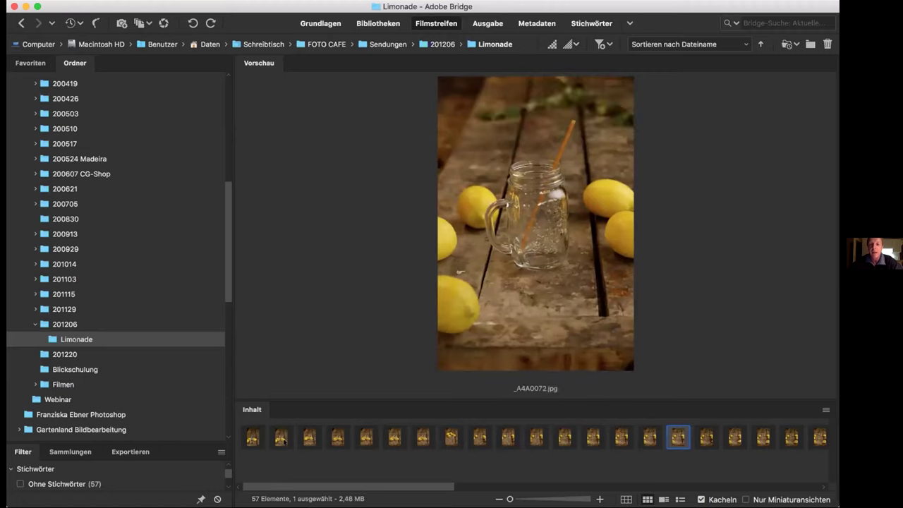
{"action": "key", "text": "Right"}
{"action": "key", "text": "Right"}
{"action": "key", "text": "Right"}
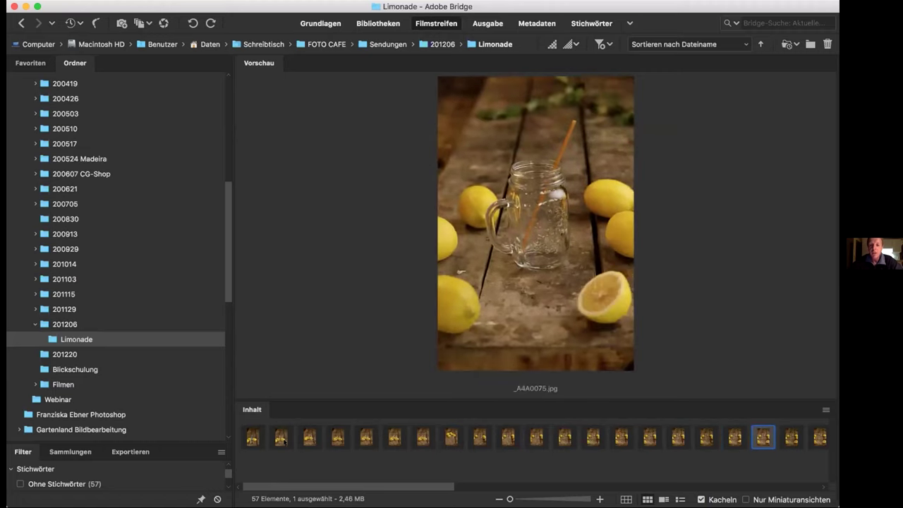
{"action": "key", "text": "Right"}
{"action": "key", "text": "Right"}
{"action": "key", "text": "Right"}
{"action": "key", "text": "Right"}
{"action": "key", "text": "Right"}
{"action": "key", "text": "Right"}
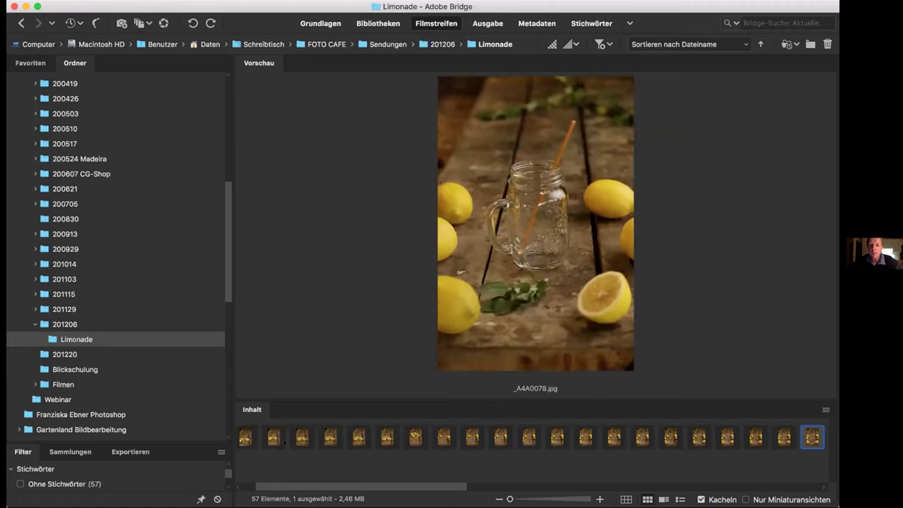
Browse the Limonade shots onward to _A4A0093.jpg, comparing it with _A4A0092.jpg to examine the added herbs and background decoration
{"action": "key", "text": "Right"}
{"action": "key", "text": "Right"}
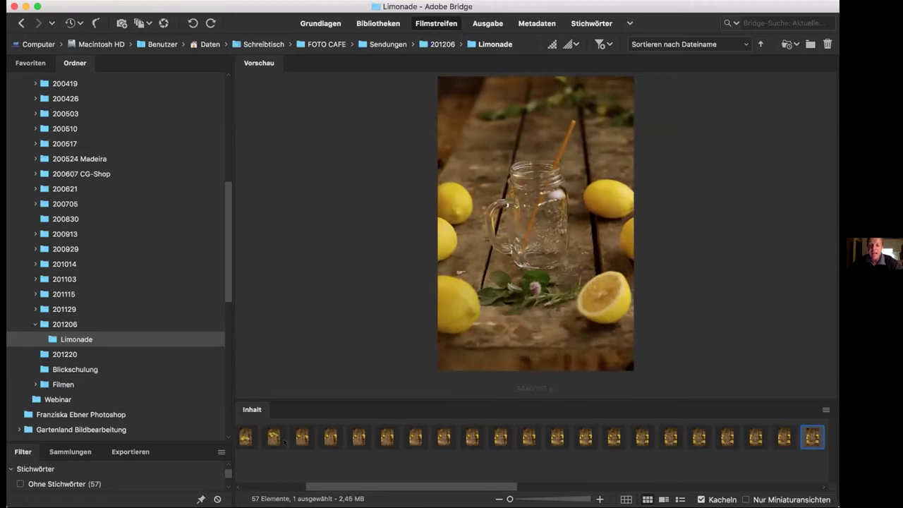
{"action": "key", "text": "Right"}
{"action": "key", "text": "Right"}
{"action": "key", "text": "Right"}
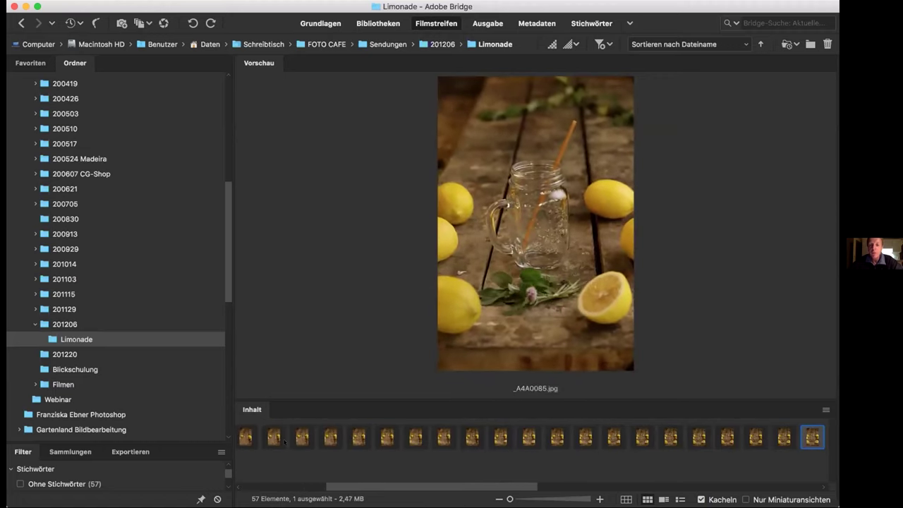
{"action": "key", "text": "Right"}
{"action": "key", "text": "Right"}
{"action": "key", "text": "Right"}
{"action": "key", "text": "Right"}
{"action": "key", "text": "Right"}
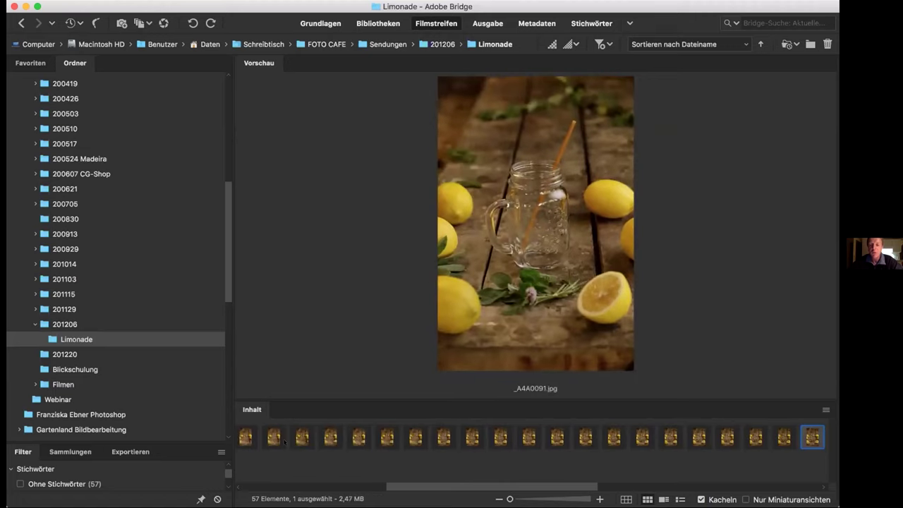
{"action": "key", "text": "Right"}
{"action": "key", "text": "Right"}
{"action": "key", "text": "Left"}
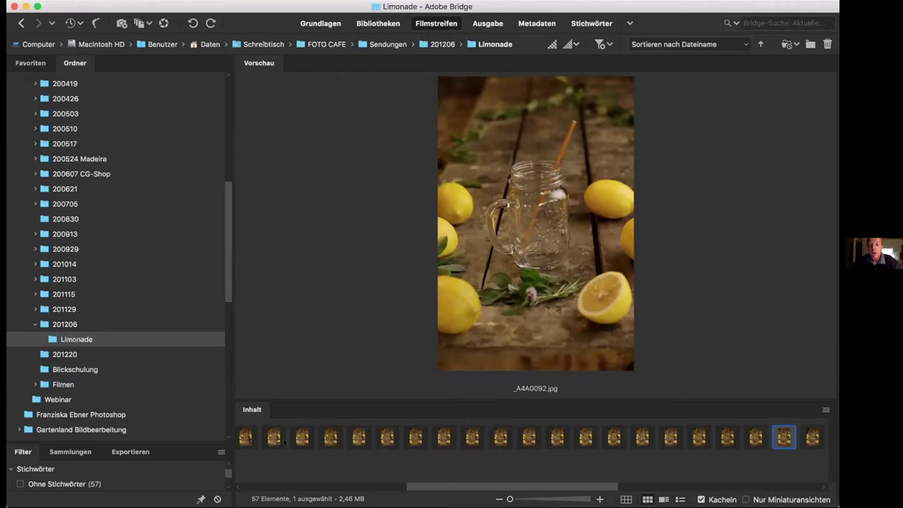
{"action": "key", "text": "Right"}
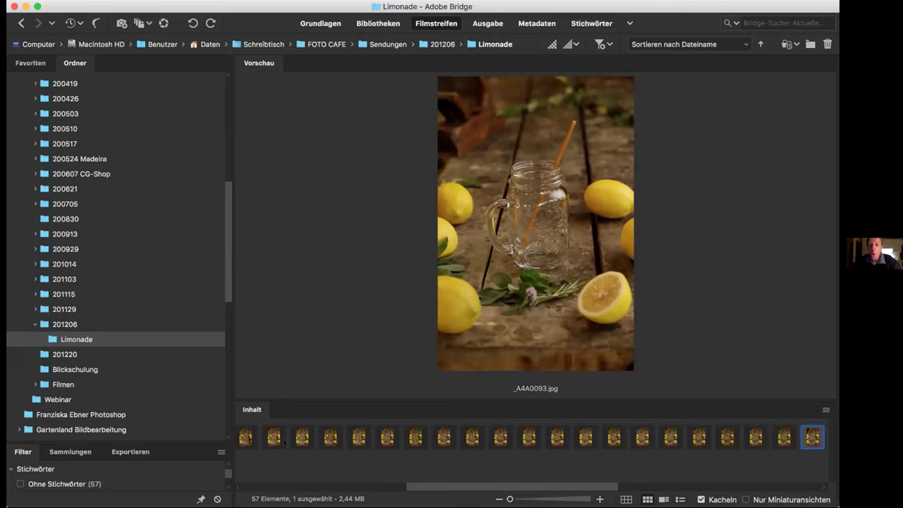
Continue through the Limonade series to _A4A0109.jpg to examine how the drink, straw and herb garnish are arranged
{"action": "key", "text": "Right"}
{"action": "key", "text": "Right"}
{"action": "key", "text": "Right"}
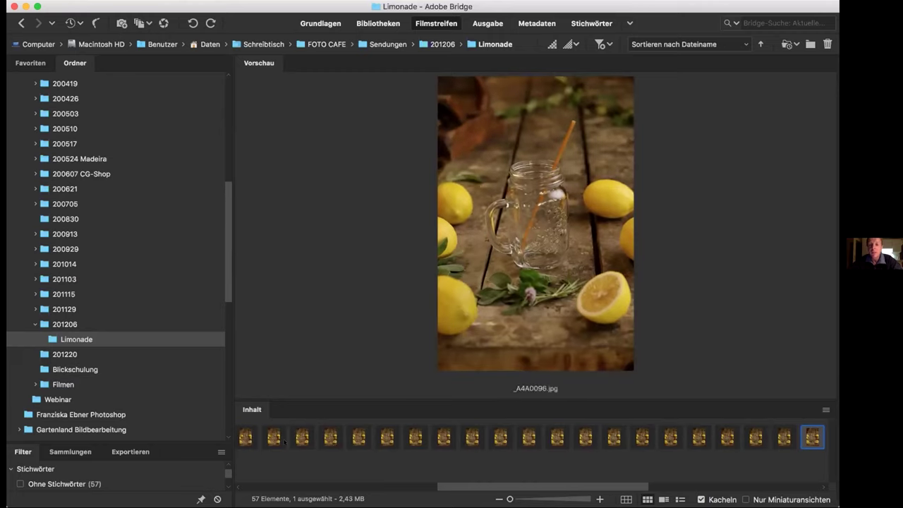
{"action": "key", "text": "Right"}
{"action": "key", "text": "Right"}
{"action": "key", "text": "Right"}
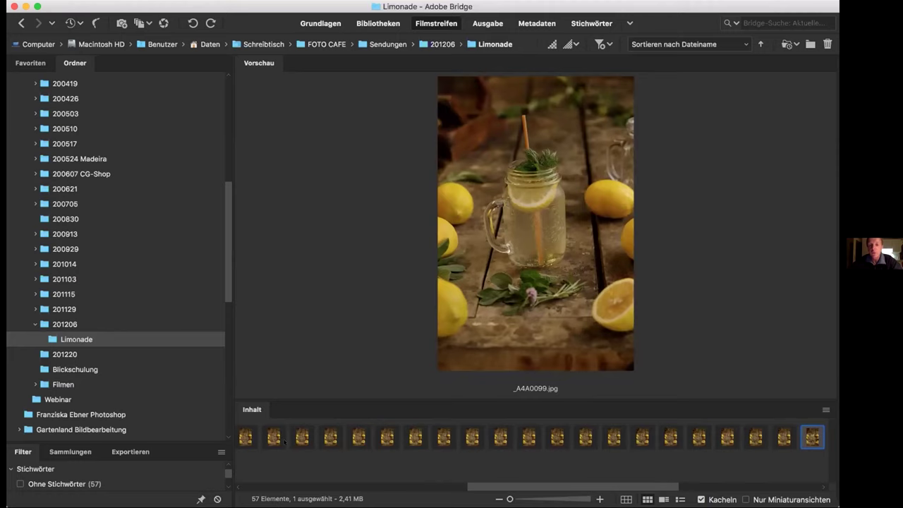
{"action": "key", "text": "Right"}
{"action": "key", "text": "Right"}
{"action": "key", "text": "Right"}
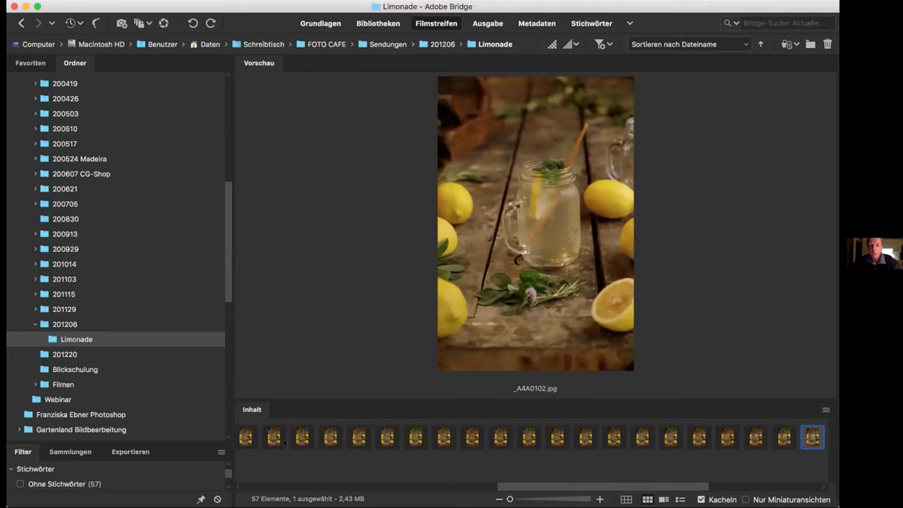
{"action": "key", "text": "Right"}
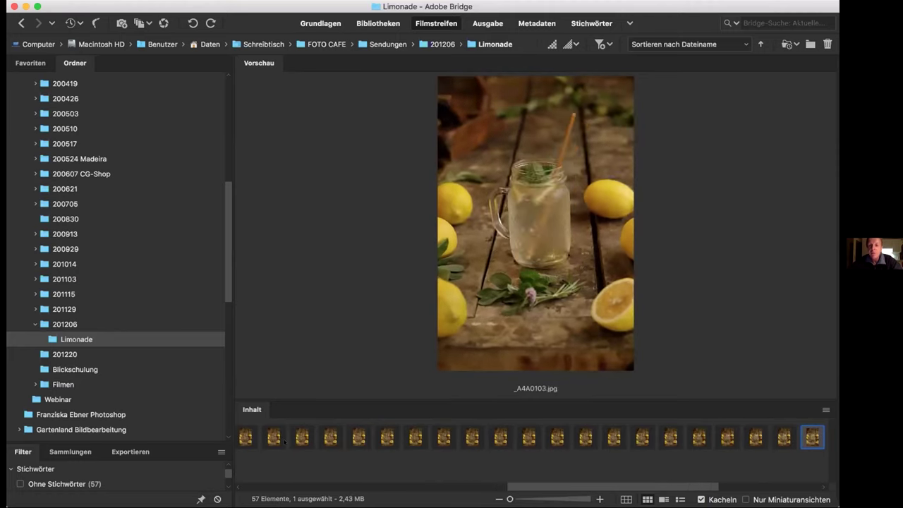
{"action": "key", "text": "Right"}
{"action": "key", "text": "Right"}
{"action": "key", "text": "Right"}
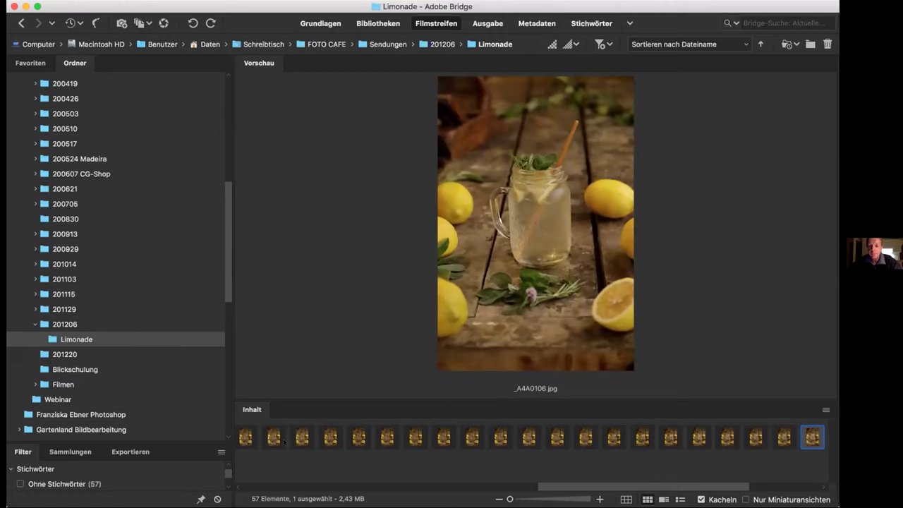
{"action": "key", "text": "Right"}
{"action": "key", "text": "Right"}
{"action": "key", "text": "Right"}
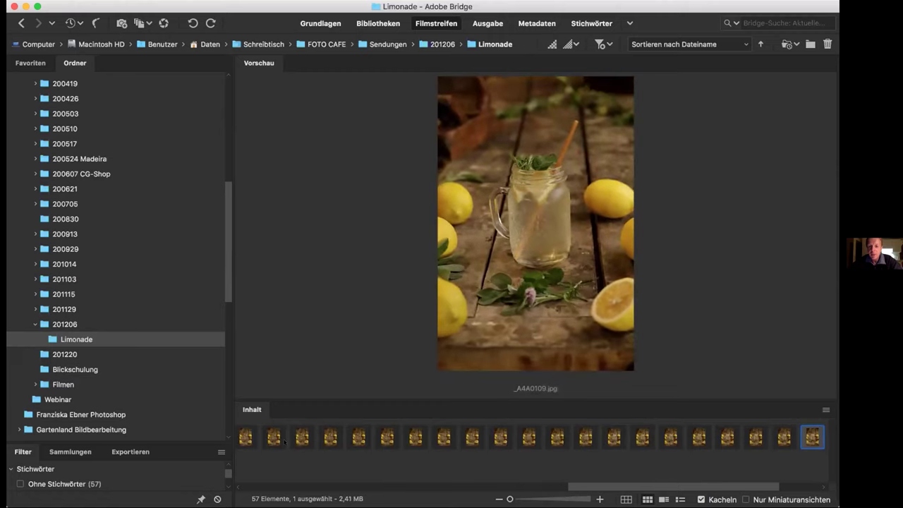
{"action": "key", "text": "Right"}
{"action": "key", "text": "Right"}
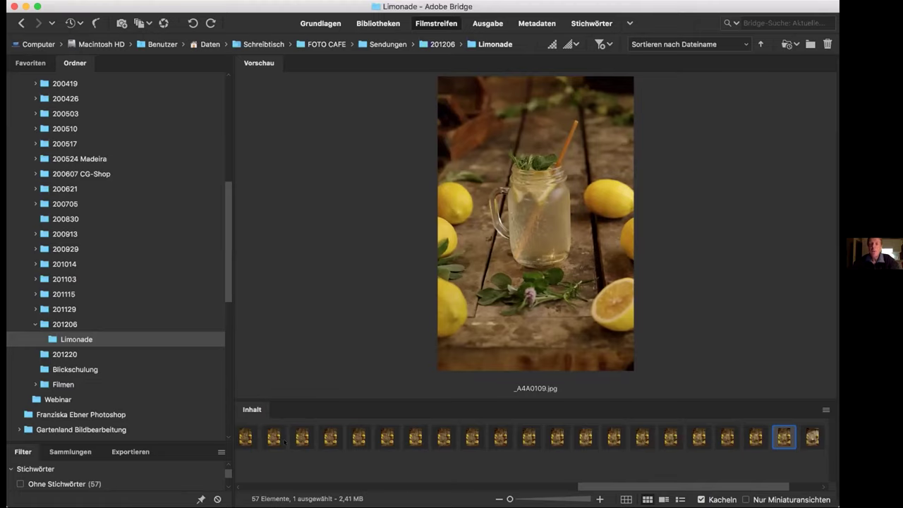
View the closing Limonade shots from _A4A0116.jpg past _A4A0118.jpg to examine the changed lighting on the glass
{"action": "key", "text": "Right"}
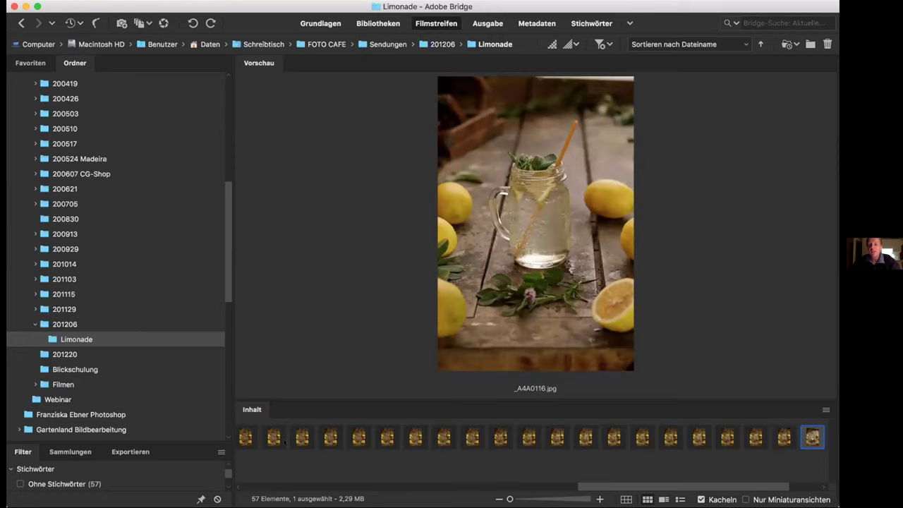
{"action": "key", "text": "Right"}
{"action": "key", "text": "Right"}
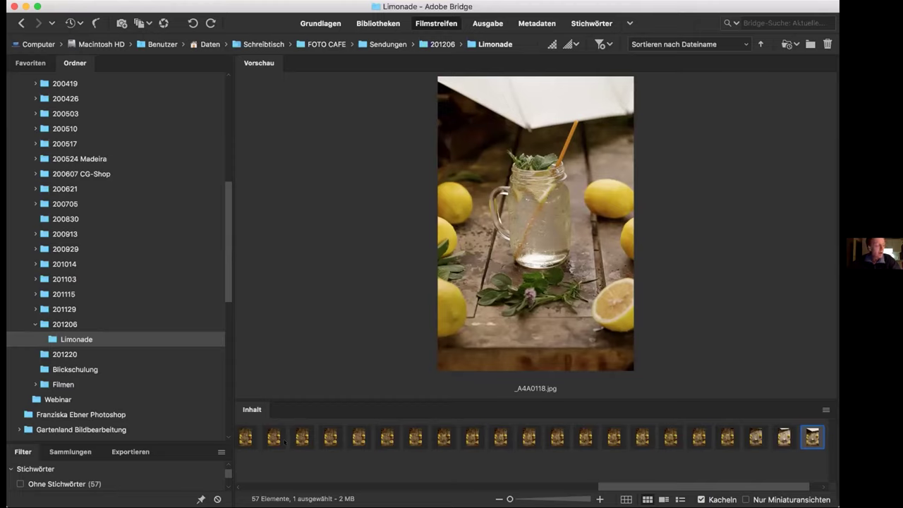
{"action": "key", "text": "Right"}
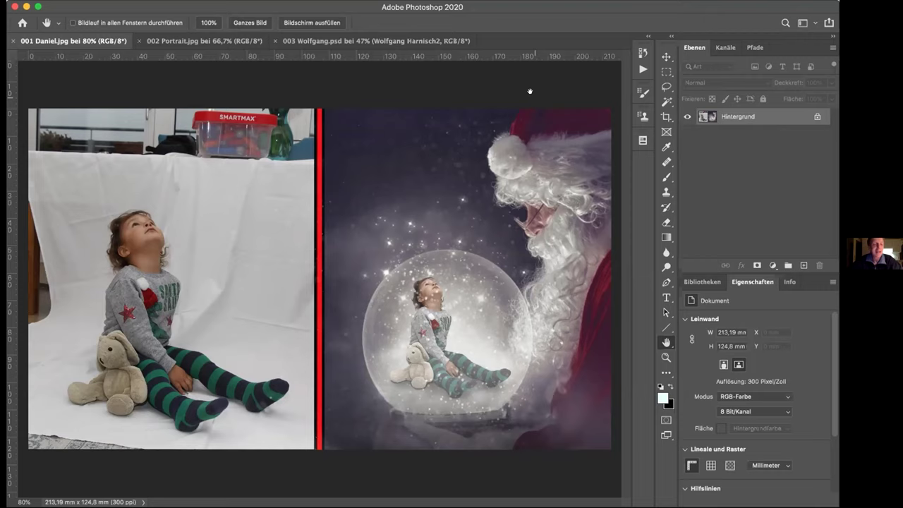
Switch to Photoshop, view the Photoshop Übungsstunde announcement in 002 Portrait.jpg, and show the hidden upper layer in the red-beret portrait document
{"action": "left_click", "coordinate": [196, 40]}
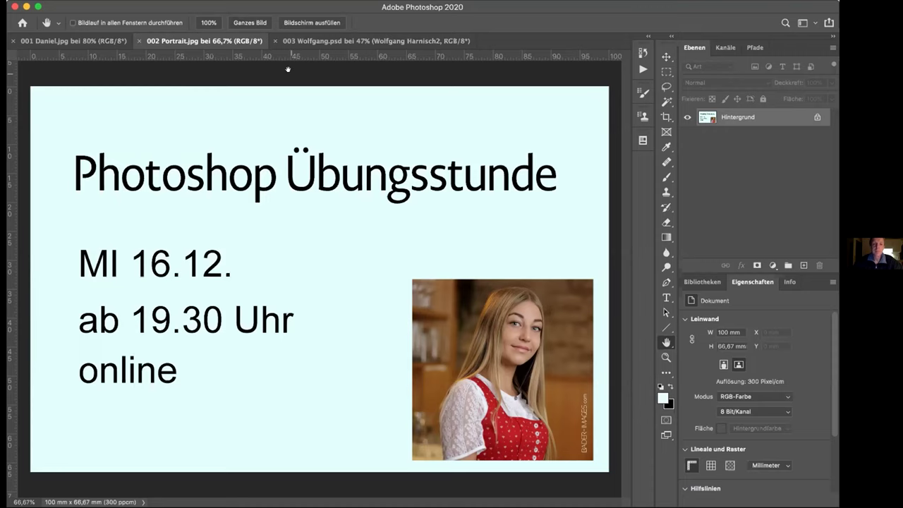
{"action": "left_click", "coordinate": [354, 41]}
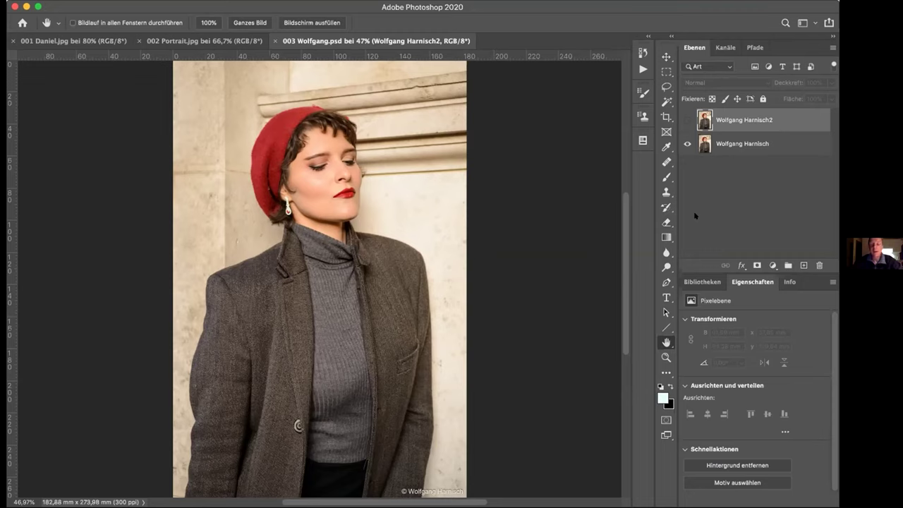
{"action": "left_click", "coordinate": [686, 120]}
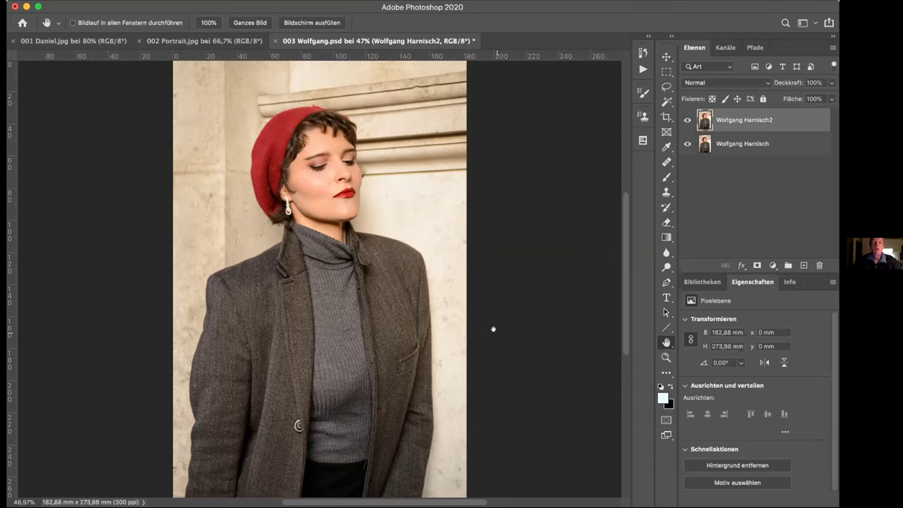
Start the Liquify filter on the upper layer and push the image-left coat sleeve inward with a brush size of 229
{"action": "left_click", "coordinate": [321, 0]}
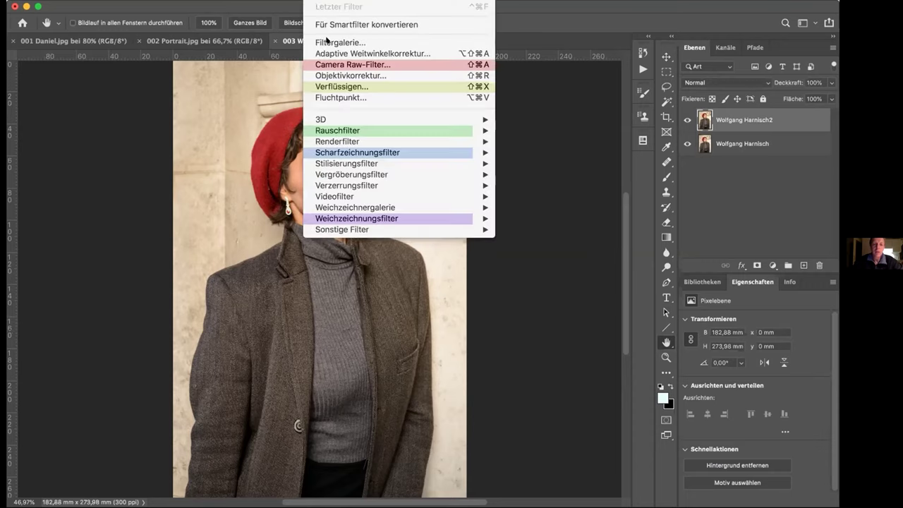
{"action": "left_click", "coordinate": [341, 76]}
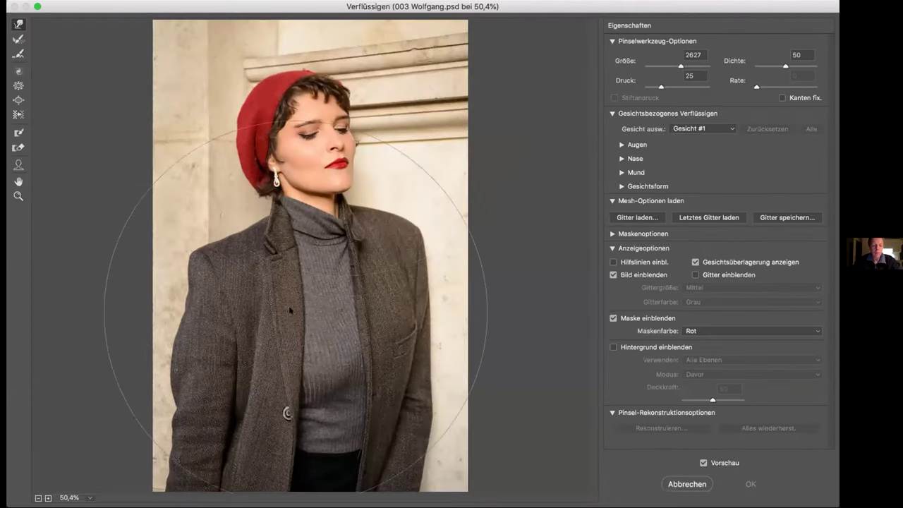
{"action": "mouse_move", "coordinate": [292, 282]}
{"action": "left_mouse_down"}
{"action": "mouse_move", "coordinate": [282, 323]}
{"action": "mouse_move", "coordinate": [110, 306]}
{"action": "left_mouse_up"}
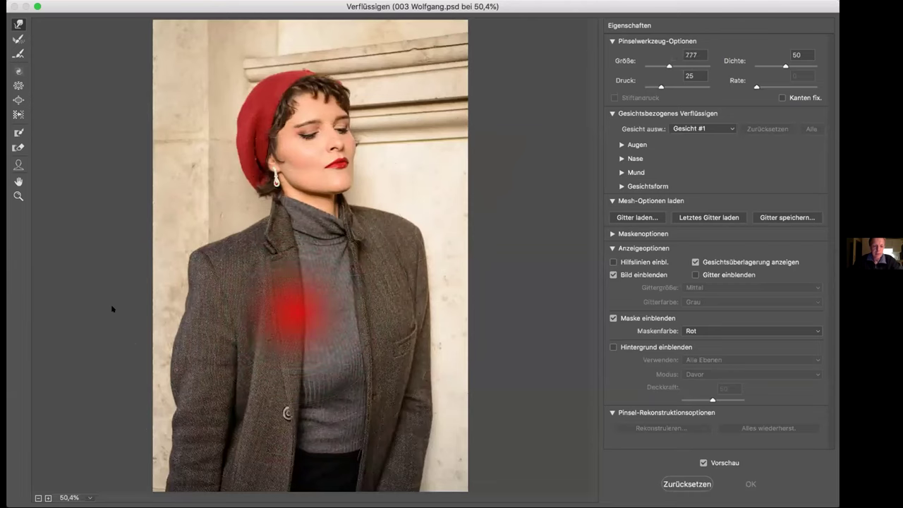
{"action": "key", "text": "super+z"}
{"action": "mouse_move", "coordinate": [229, 356]}
{"action": "left_mouse_down"}
{"action": "mouse_move", "coordinate": [179, 353]}
{"action": "mouse_move", "coordinate": [170, 373]}
{"action": "mouse_move", "coordinate": [180, 374]}
{"action": "mouse_move", "coordinate": [165, 375]}
{"action": "mouse_move", "coordinate": [158, 330]}
{"action": "left_mouse_up"}
{"action": "left_click_drag", "start_coordinate": [202, 413], "coordinate": [178, 410]}
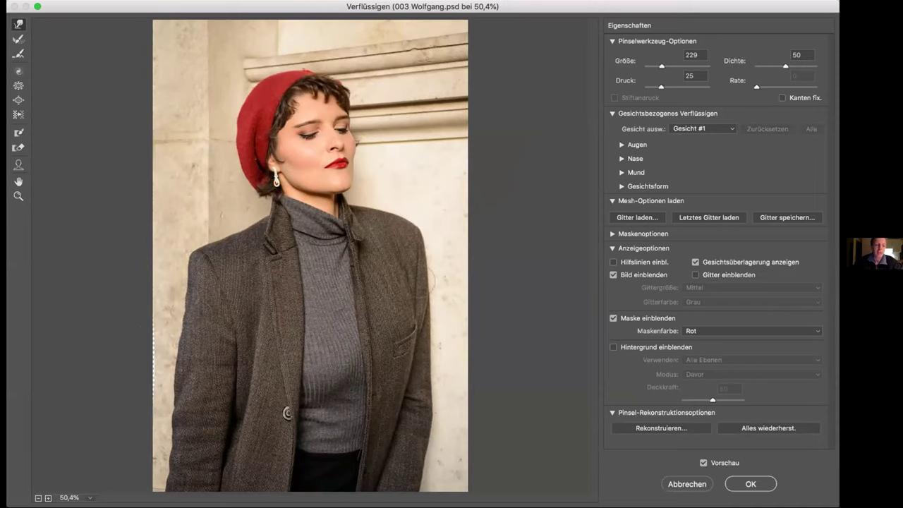
Refine the elbow area of the image-left sleeve, enlarge the Liquify brush to 354, and apply the filter
{"action": "left_click_drag", "start_coordinate": [168, 358], "coordinate": [195, 357]}
{"action": "key", "text": "bracketright"}
{"action": "key", "text": "bracketright"}
{"action": "left_click", "coordinate": [195, 357], "text": "alt"}
{"action": "key", "text": "bracketright"}
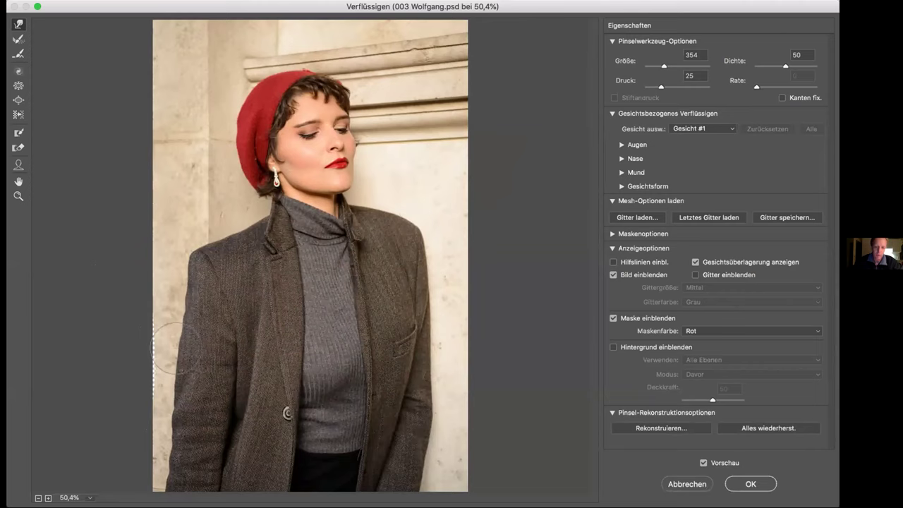
{"action": "left_click", "coordinate": [752, 484]}
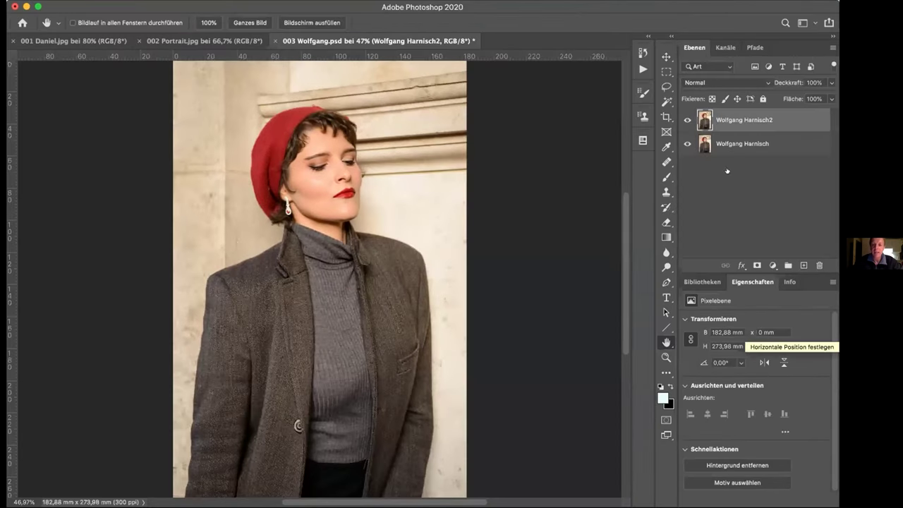
Toggle the upper layer's visibility repeatedly to compare the coat sleeve before and after liquifying
{"action": "left_click", "coordinate": [686, 119]}
{"action": "left_click", "coordinate": [686, 119]}
{"action": "left_click", "coordinate": [686, 119]}
{"action": "left_click", "coordinate": [686, 119]}
{"action": "left_click", "coordinate": [686, 119]}
{"action": "left_click", "coordinate": [685, 119]}
{"action": "left_click", "coordinate": [685, 119]}
{"action": "left_click", "coordinate": [686, 119]}
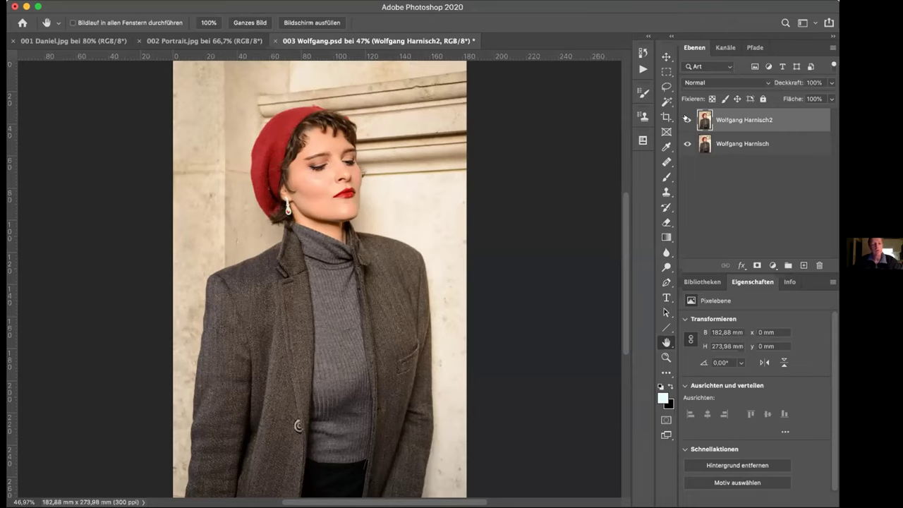
{"action": "left_click", "coordinate": [686, 119]}
{"action": "left_click", "coordinate": [686, 119]}
{"action": "left_click", "coordinate": [684, 118]}
{"action": "left_click", "coordinate": [686, 118]}
Stamp the visible layers into a new layer and liquify the coat's lower edges inward on both sides with brush size 1824
{"action": "key", "text": "super+shift+alt+e"}
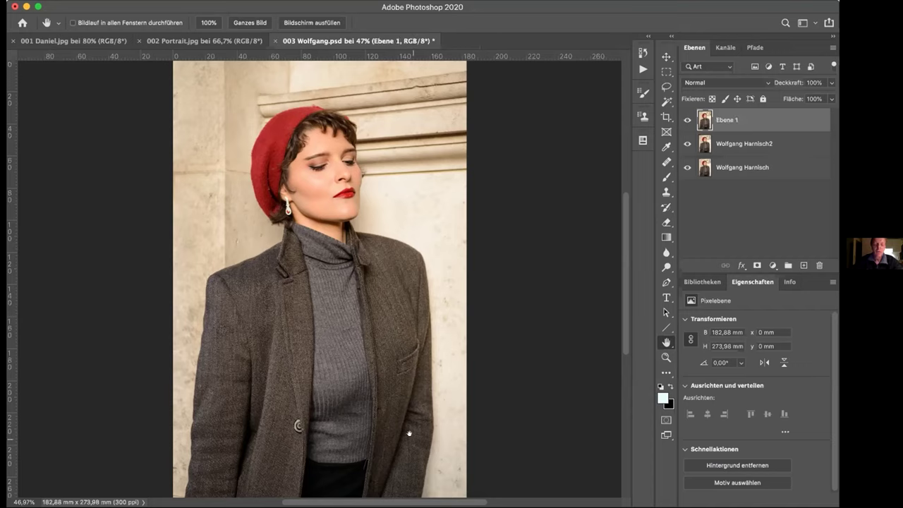
{"action": "left_click", "coordinate": [318, 0]}
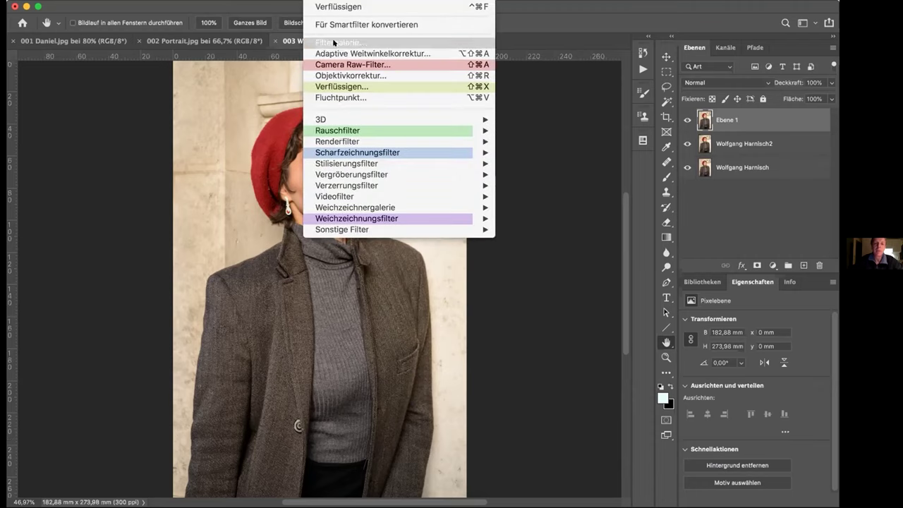
{"action": "left_click", "coordinate": [336, 86]}
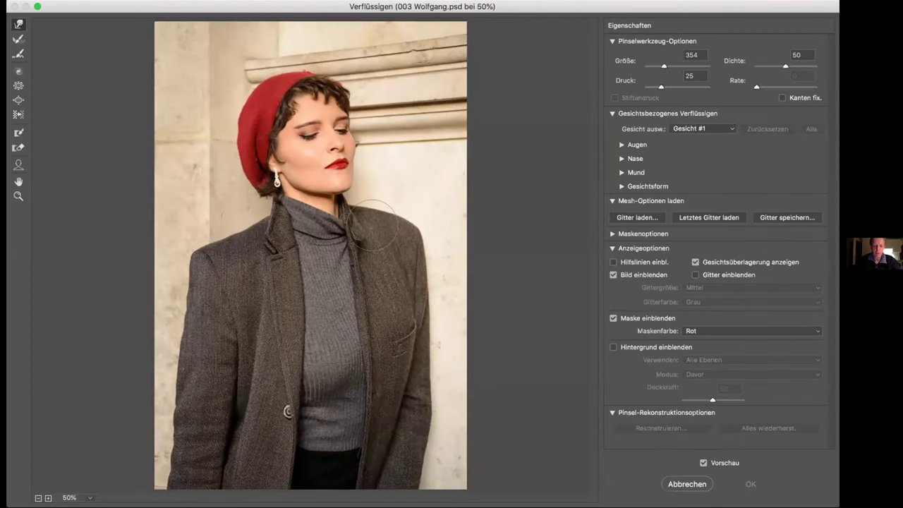
{"action": "key", "text": "super+minus"}
{"action": "left_click_drag", "start_coordinate": [356, 318], "coordinate": [455, 304]}
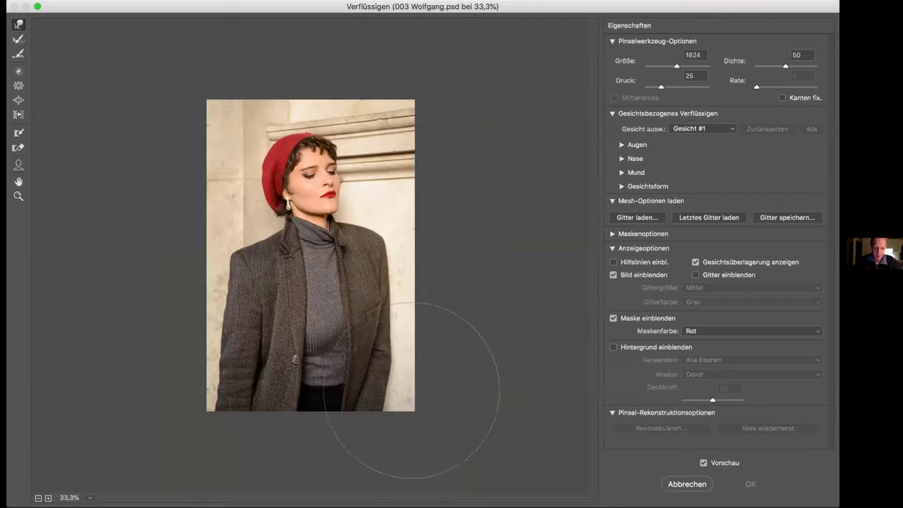
{"action": "left_click_drag", "start_coordinate": [387, 415], "coordinate": [372, 416]}
{"action": "left_click_drag", "start_coordinate": [267, 416], "coordinate": [238, 416]}
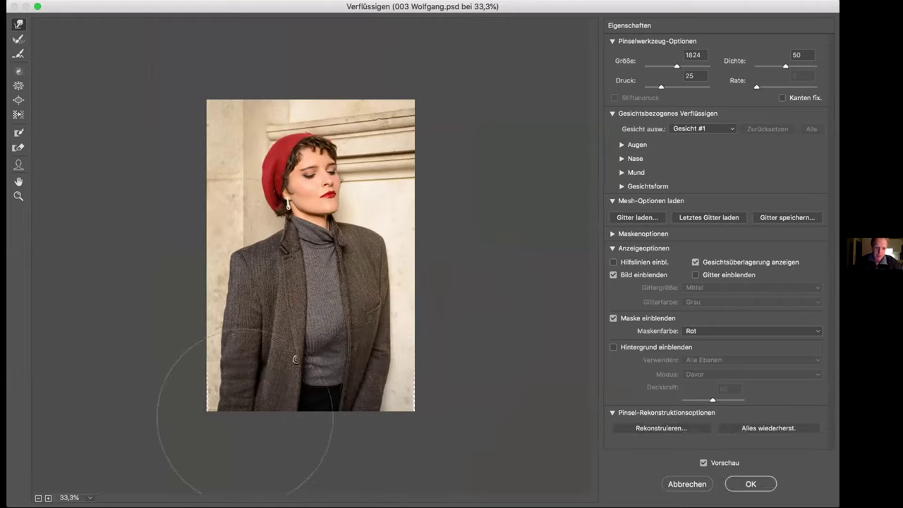
{"action": "left_click", "coordinate": [743, 481]}
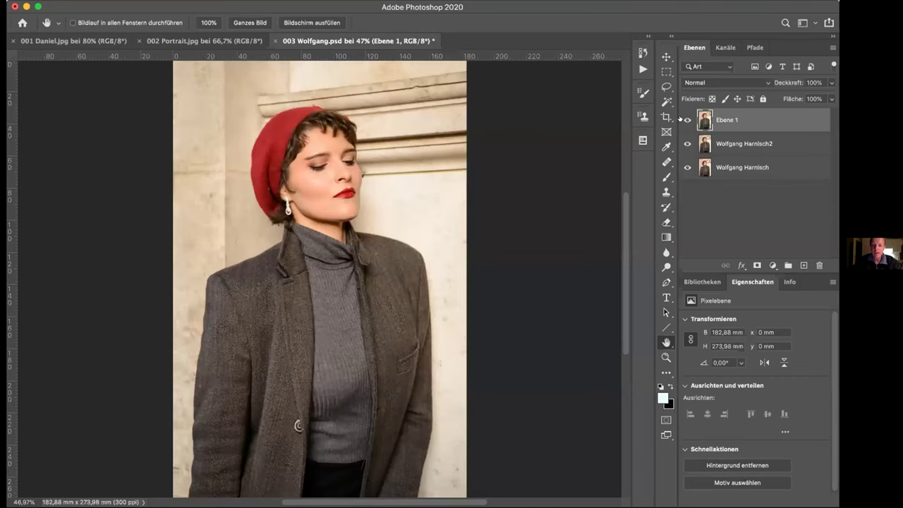
Toggle the visibility of layer Ebene 1 repeatedly to compare the lower coat before and after slimming
{"action": "left_click", "coordinate": [684, 119]}
{"action": "left_click", "coordinate": [681, 120]}
{"action": "left_click", "coordinate": [681, 119]}
{"action": "left_click", "coordinate": [681, 120]}
{"action": "left_click", "coordinate": [684, 119]}
{"action": "left_click", "coordinate": [684, 120]}
{"action": "left_click", "coordinate": [684, 120]}
{"action": "left_click", "coordinate": [684, 120]}
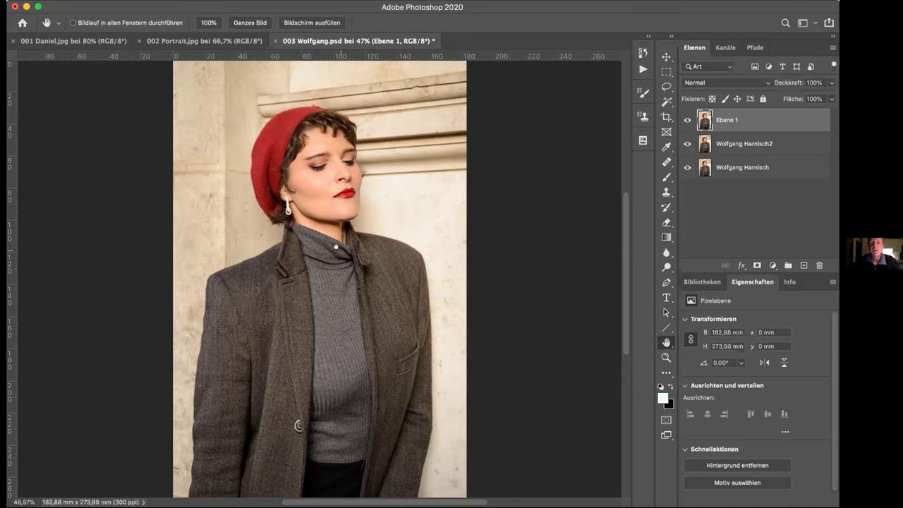
Stamp all visible layers into another new layer above Ebene 1 for retouching the turtleneck collar
{"action": "key", "text": "alt+shift+super+e"}
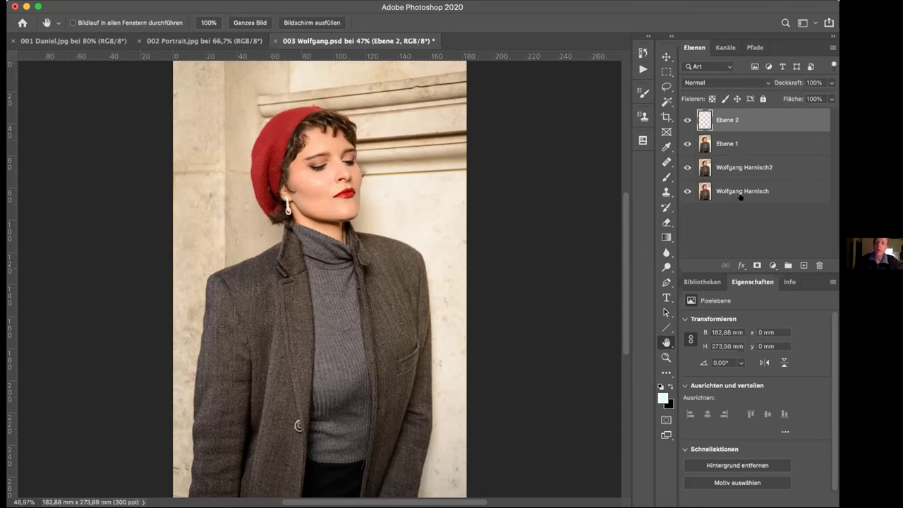
{"action": "key", "text": "super+plus"}
{"action": "key", "text": "super+plus"}
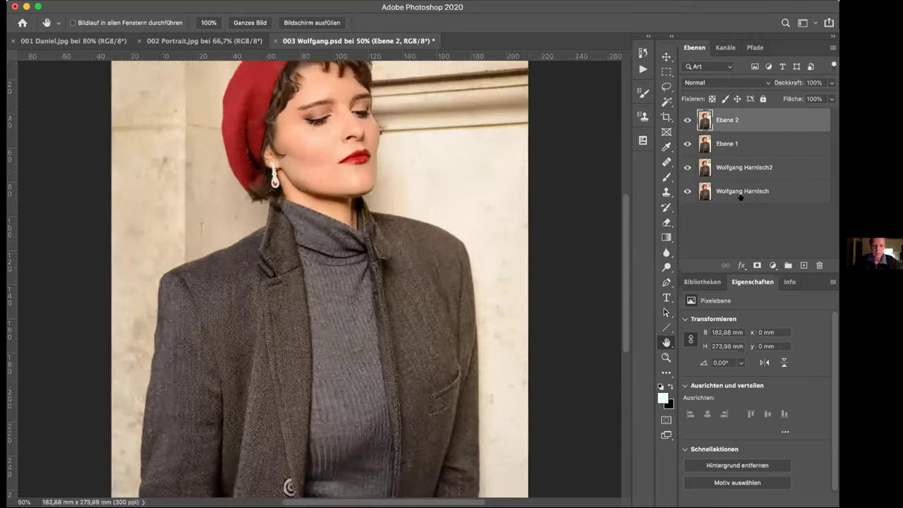
{"action": "key", "text": "super+plus"}
{"action": "key", "text": "super+plus"}
{"action": "scroll", "coordinate": [438, 374], "scroll_direction": "up", "scroll_amount": 5}
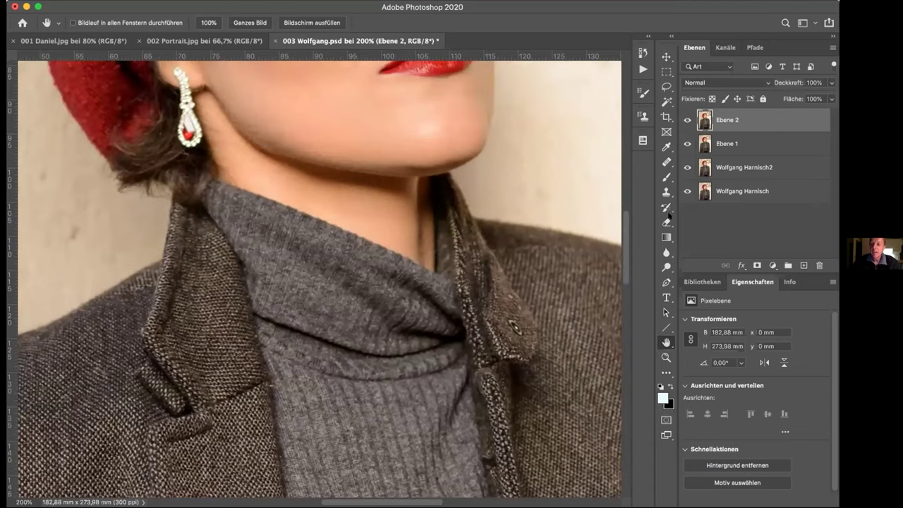
With the Pen tool, trace a path along the turtleneck's upper edge and down across the smooth part of the fabric
{"action": "left_click", "coordinate": [665, 282]}
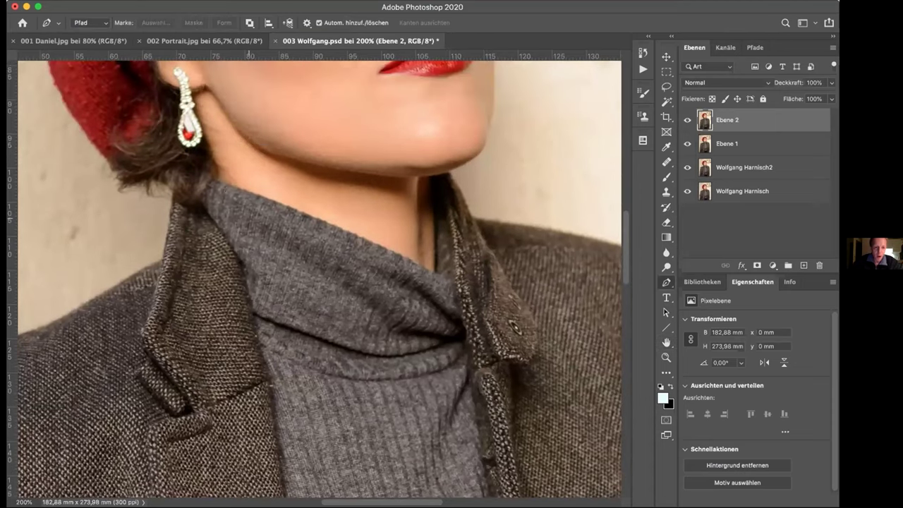
{"action": "left_click", "coordinate": [217, 184]}
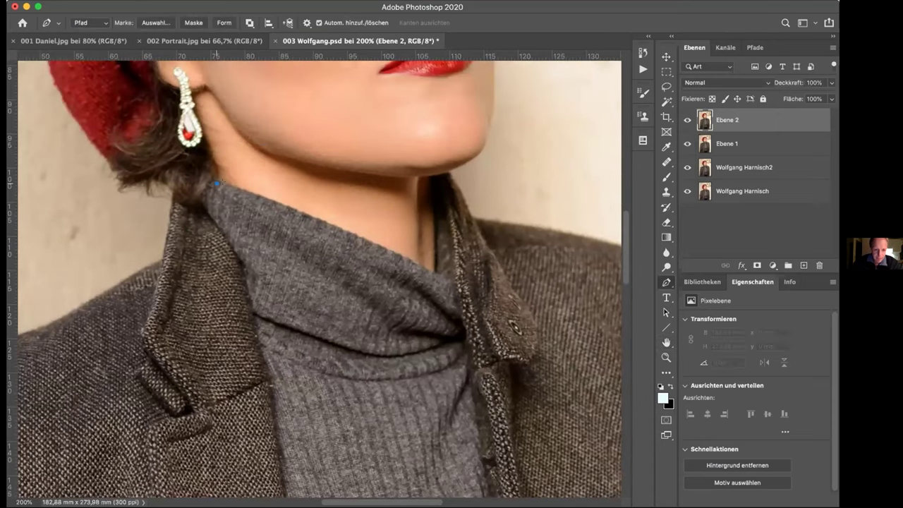
{"action": "left_click", "coordinate": [265, 201]}
{"action": "left_click", "coordinate": [330, 225]}
{"action": "left_click", "coordinate": [385, 250]}
{"action": "left_click", "coordinate": [378, 291]}
{"action": "left_click", "coordinate": [375, 343]}
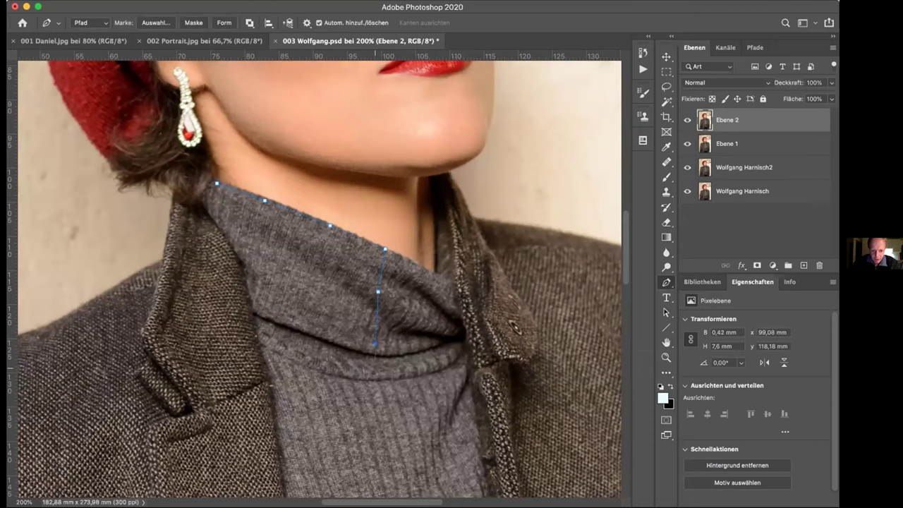
{"action": "left_click", "coordinate": [397, 404]}
{"action": "left_click", "coordinate": [405, 438]}
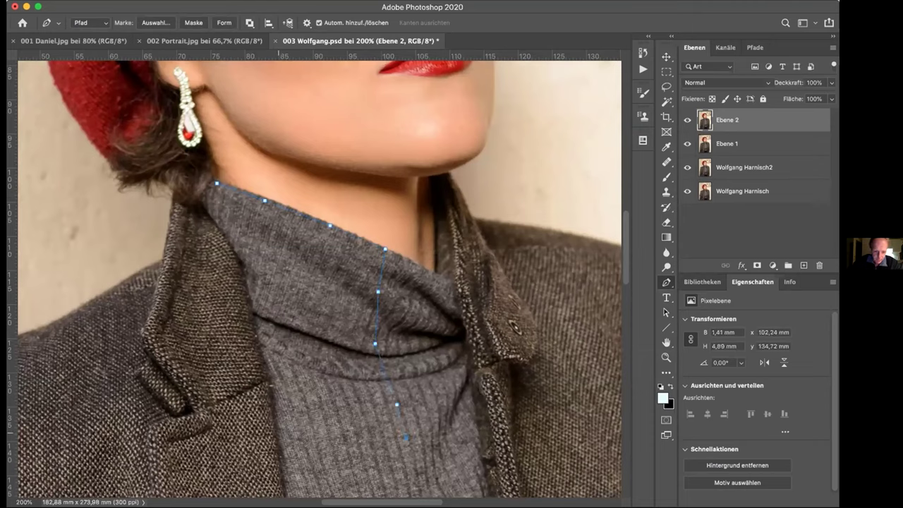
Continue the path across the ribbed fabric and up along the coat lapel, closing it at the starting anchor point
{"action": "left_click", "coordinate": [284, 431]}
{"action": "left_click", "coordinate": [273, 369]}
{"action": "left_click", "coordinate": [262, 334]}
{"action": "left_click", "coordinate": [242, 255]}
{"action": "left_click", "coordinate": [225, 231]}
{"action": "left_click", "coordinate": [209, 212]}
{"action": "left_click", "coordinate": [216, 183]}
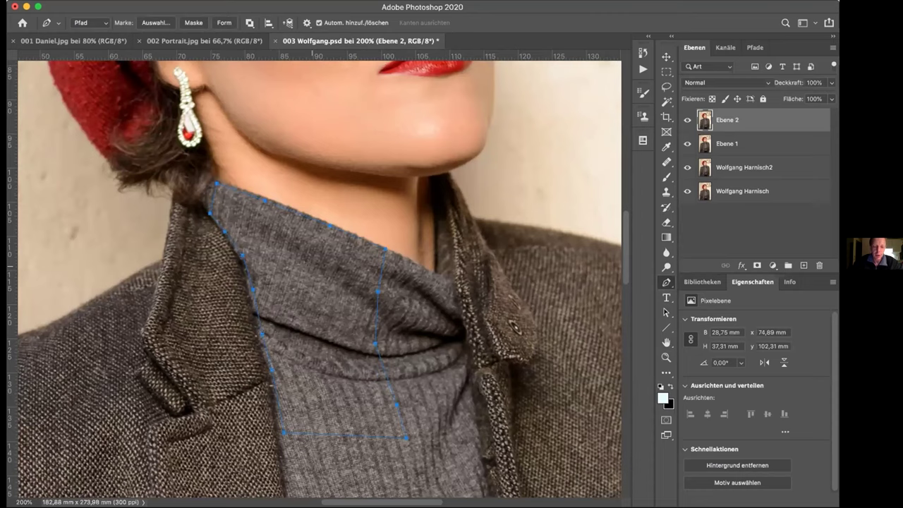
Convert the closed collar path to a selection and copy the selected fabric to a new layer
{"action": "right_click", "coordinate": [309, 262]}
{"action": "left_click", "coordinate": [342, 310]}
{"action": "left_click", "coordinate": [496, 199]}
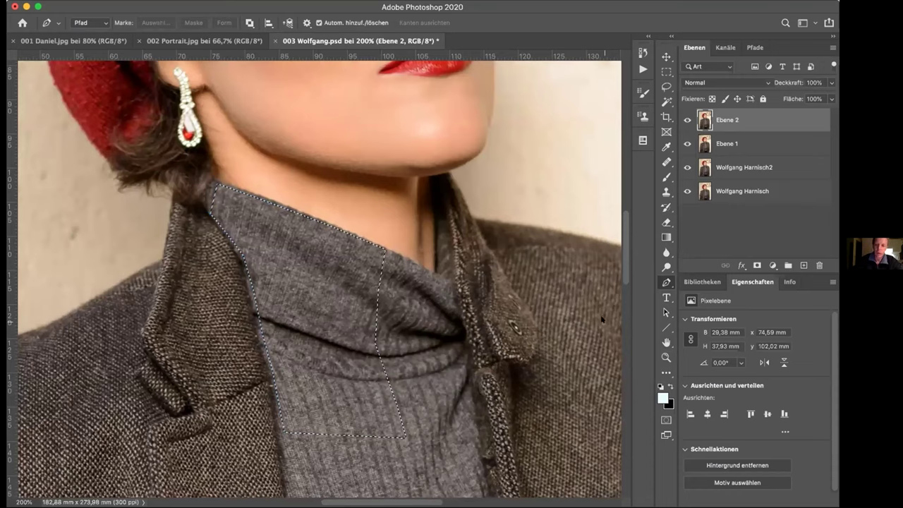
{"action": "key", "text": "super+j"}
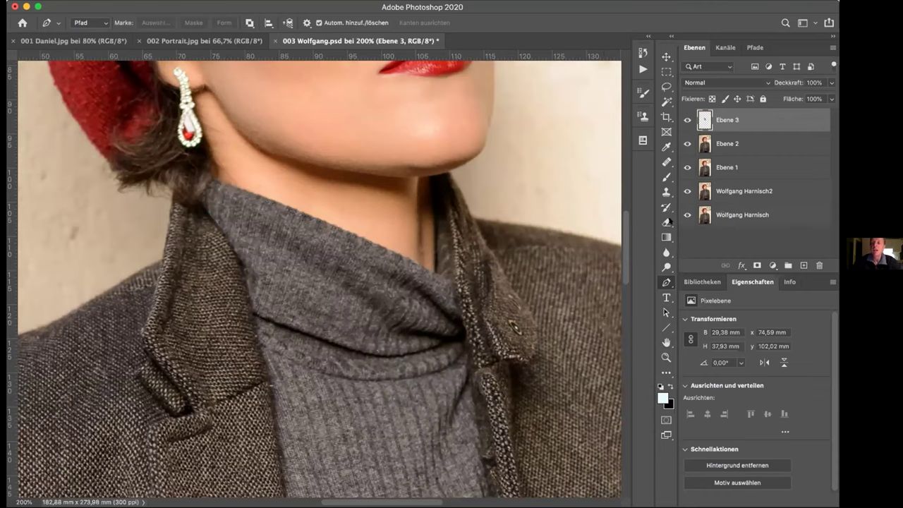
Rename the copied fabric layer as RK2 and show it in isolation briefly to check the cut-out piece
{"action": "double_click", "coordinate": [726, 119]}
{"action": "type", "text": "RK2"}
{"action": "key", "text": "Return"}
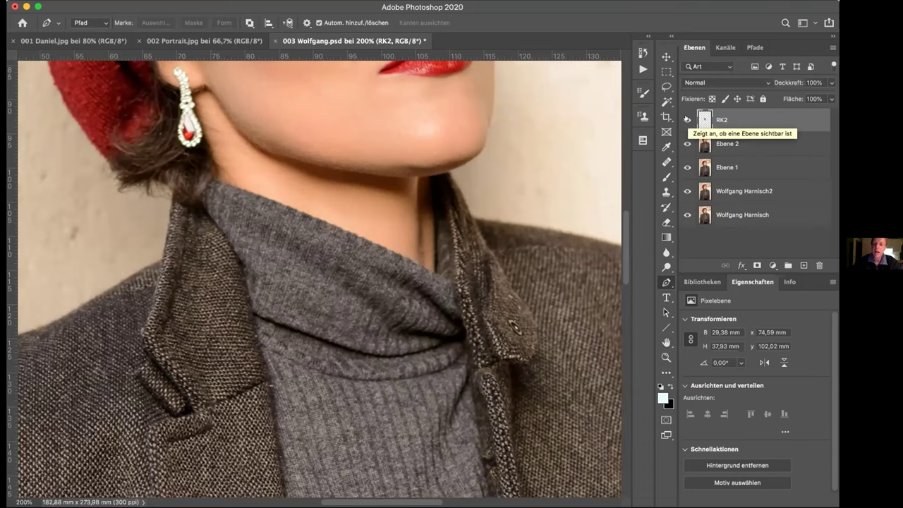
{"action": "left_click", "coordinate": [687, 119], "text": "alt"}
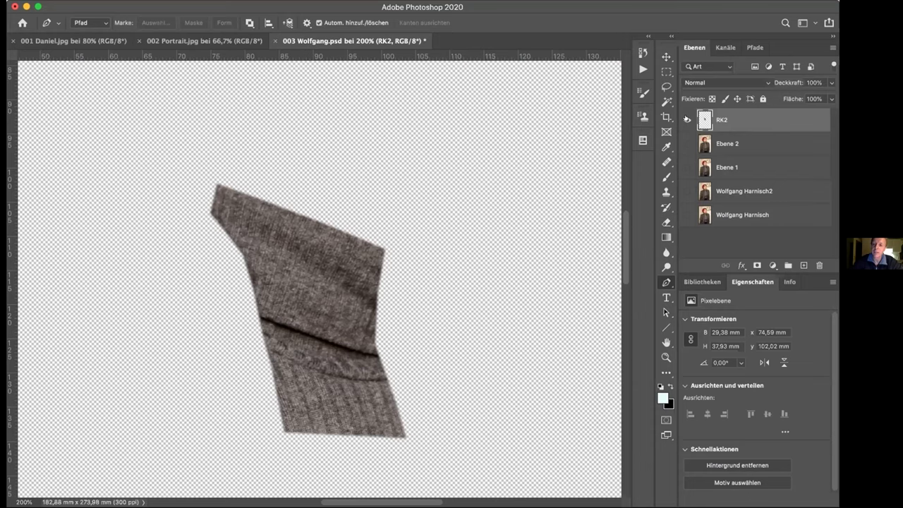
{"action": "left_click", "coordinate": [687, 119], "text": "alt"}
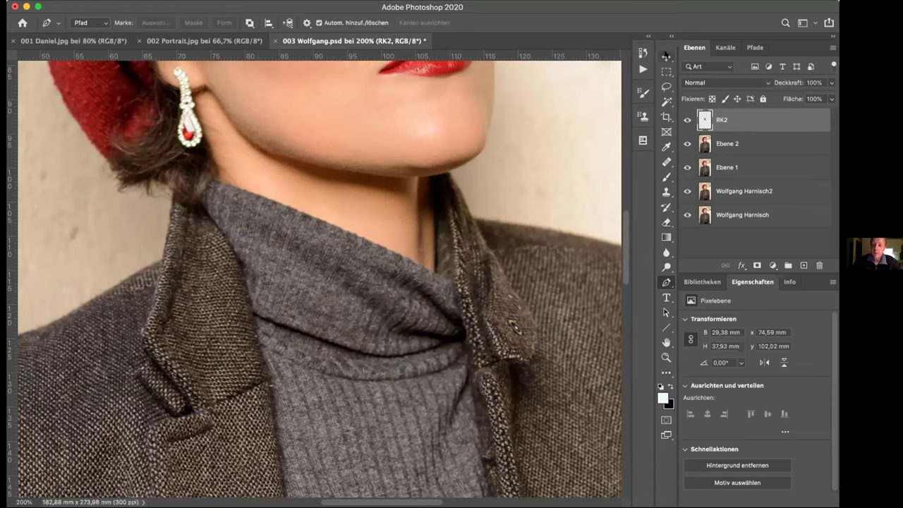
Move the RK2 fabric piece over the wrinkled image-right side of the collar and rotate it about -17.11°
{"action": "left_click", "coordinate": [666, 56]}
{"action": "left_click_drag", "start_coordinate": [324, 298], "coordinate": [395, 305]}
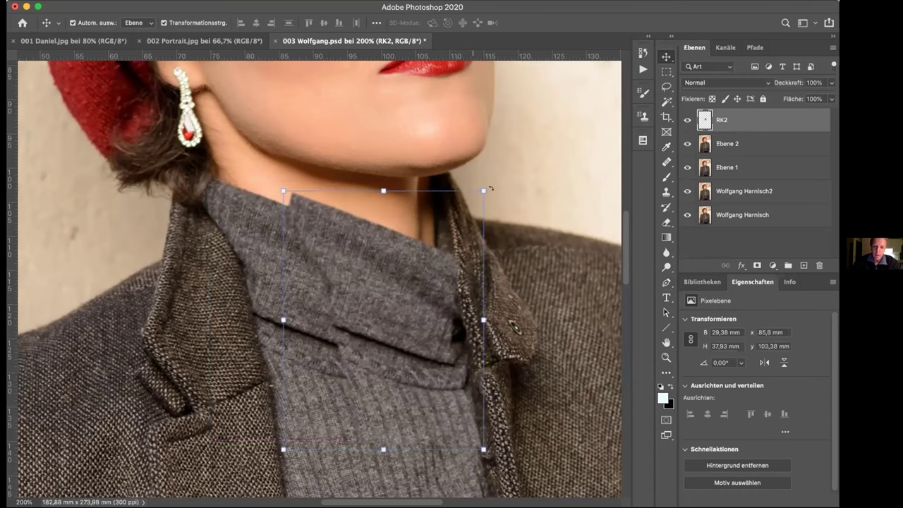
{"action": "mouse_move", "coordinate": [483, 187]}
{"action": "left_mouse_down"}
{"action": "mouse_move", "coordinate": [476, 169]}
{"action": "mouse_move", "coordinate": [484, 177]}
{"action": "left_mouse_up"}
{"action": "key", "text": "Return"}
{"action": "left_click_drag", "start_coordinate": [399, 308], "coordinate": [416, 308]}
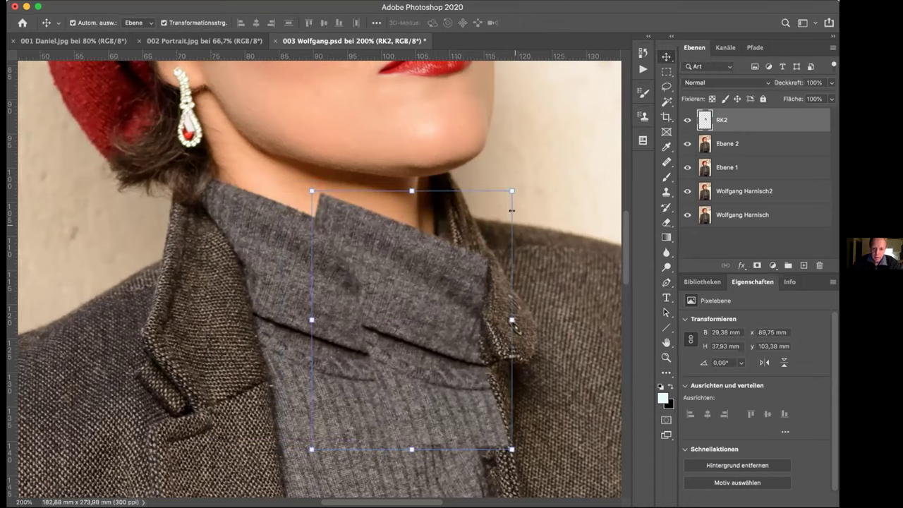
{"action": "left_click", "coordinate": [509, 162]}
{"action": "left_click_drag", "start_coordinate": [509, 162], "coordinate": [473, 137]}
{"action": "mouse_move", "coordinate": [438, 251]}
{"action": "left_mouse_down"}
{"action": "mouse_move", "coordinate": [444, 243]}
{"action": "mouse_move", "coordinate": [436, 245]}
{"action": "left_mouse_up"}
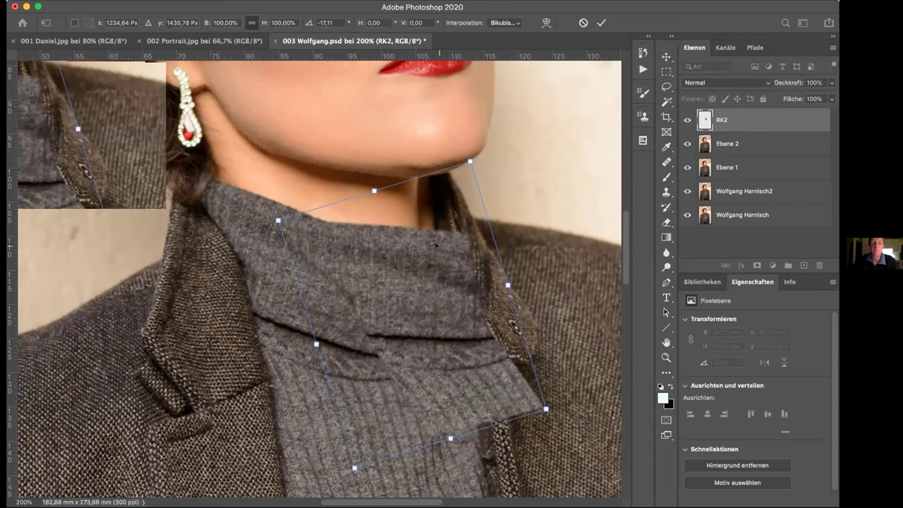
{"action": "key", "text": "Return"}
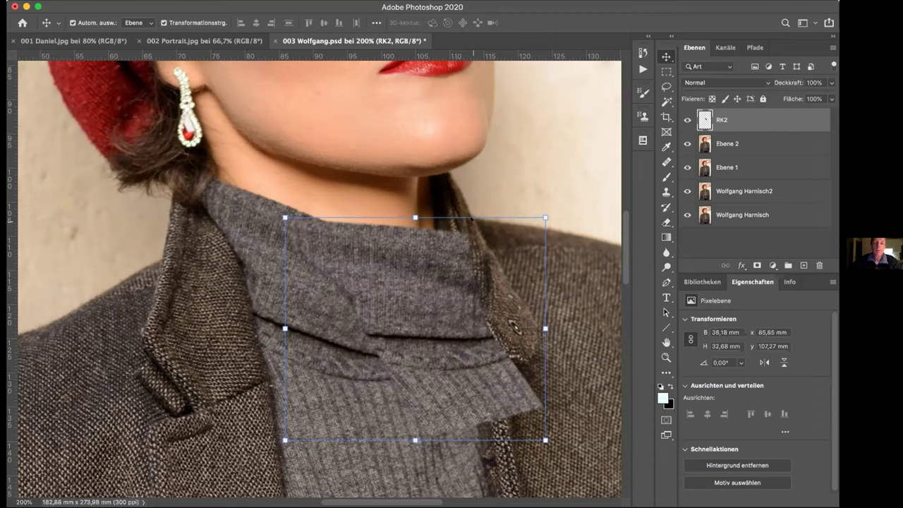
{"action": "left_click", "coordinate": [185, 4]}
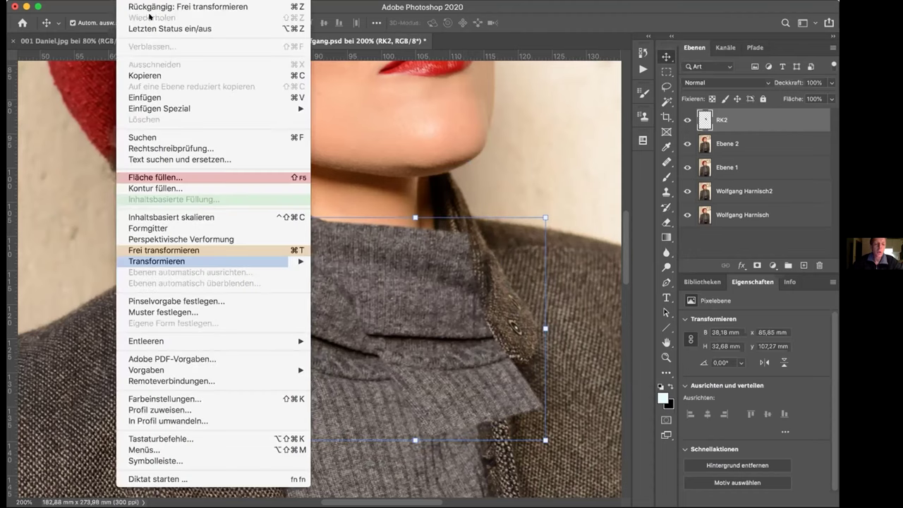
{"action": "left_click", "coordinate": [196, 250]}
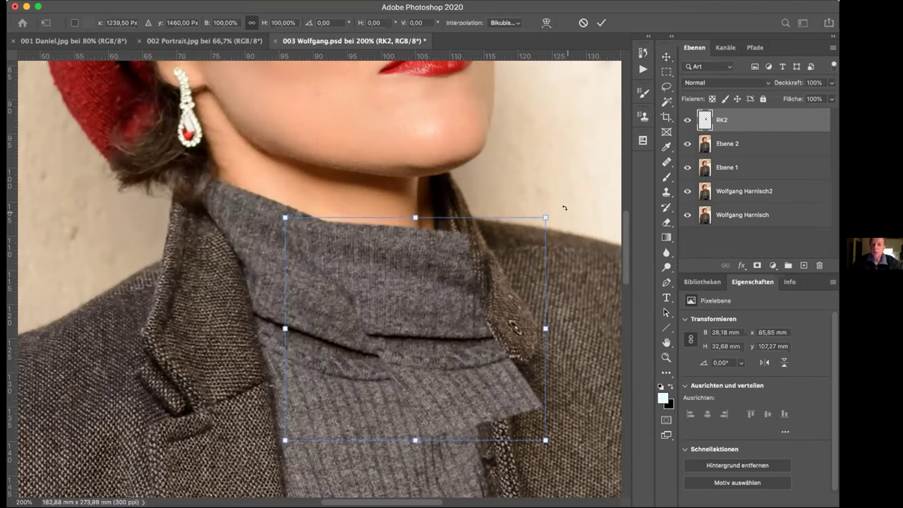
{"action": "mouse_move", "coordinate": [558, 209]}
{"action": "left_mouse_down"}
{"action": "mouse_move", "coordinate": [557, 198]}
{"action": "mouse_move", "coordinate": [539, 212]}
{"action": "mouse_move", "coordinate": [582, 208]}
{"action": "mouse_move", "coordinate": [575, 176]}
{"action": "mouse_move", "coordinate": [586, 197]}
{"action": "mouse_move", "coordinate": [575, 209]}
{"action": "left_mouse_up"}
{"action": "key", "text": "Return"}
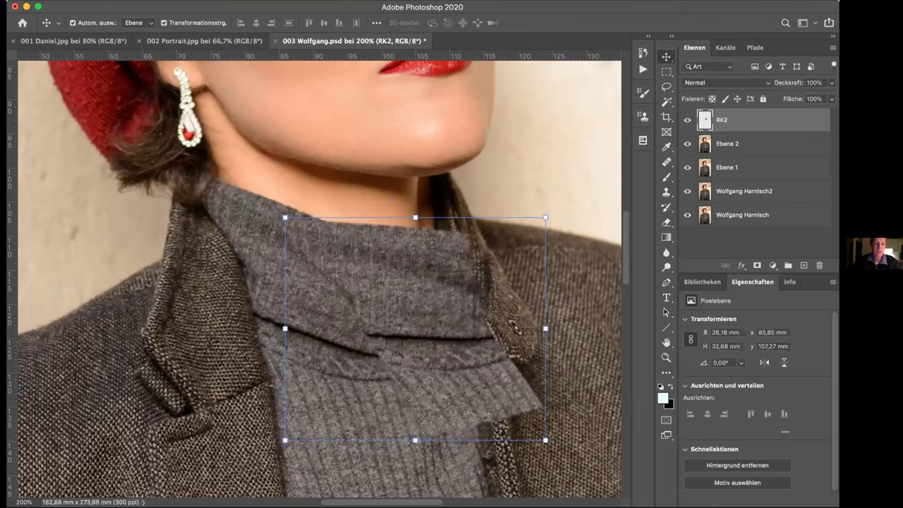
Warp the RK2 fabric piece, pulling its upper edge and corners up so the collar's top rim curves around the neck
{"action": "left_click", "coordinate": [141, 6]}
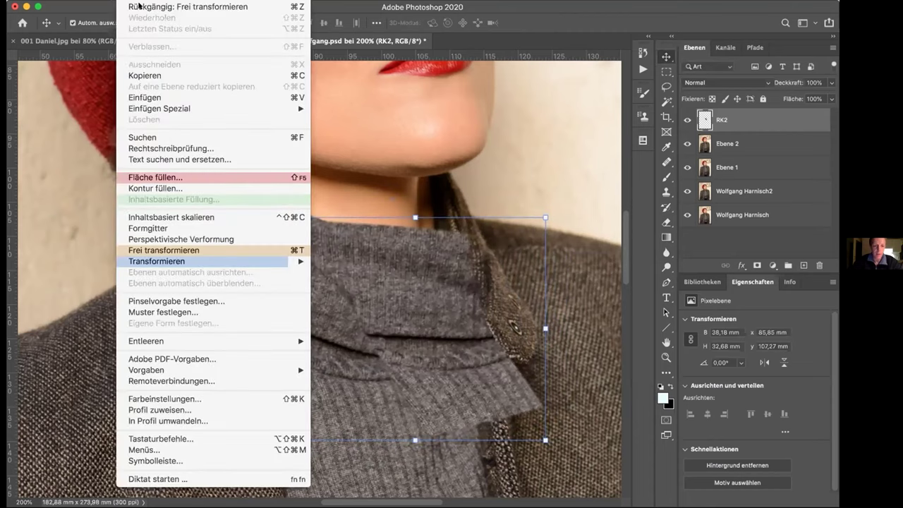
{"action": "left_click", "coordinate": [157, 250]}
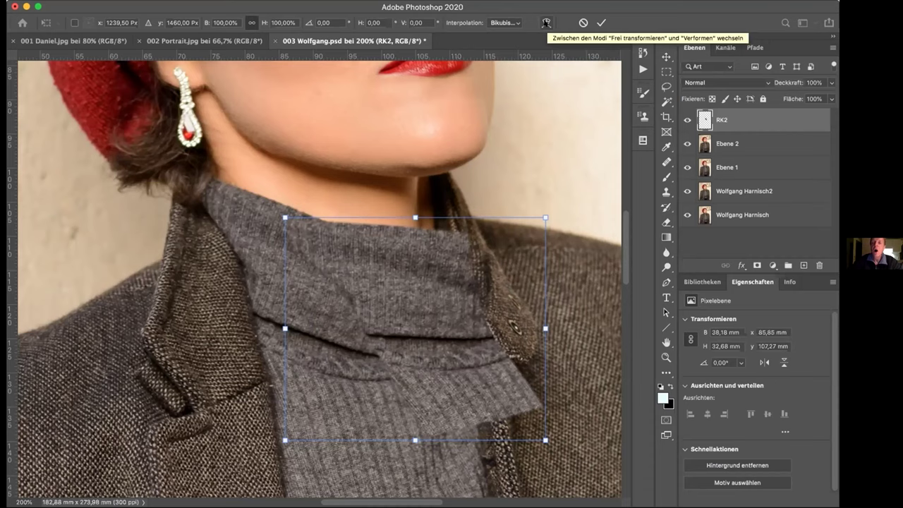
{"action": "left_click", "coordinate": [545, 23]}
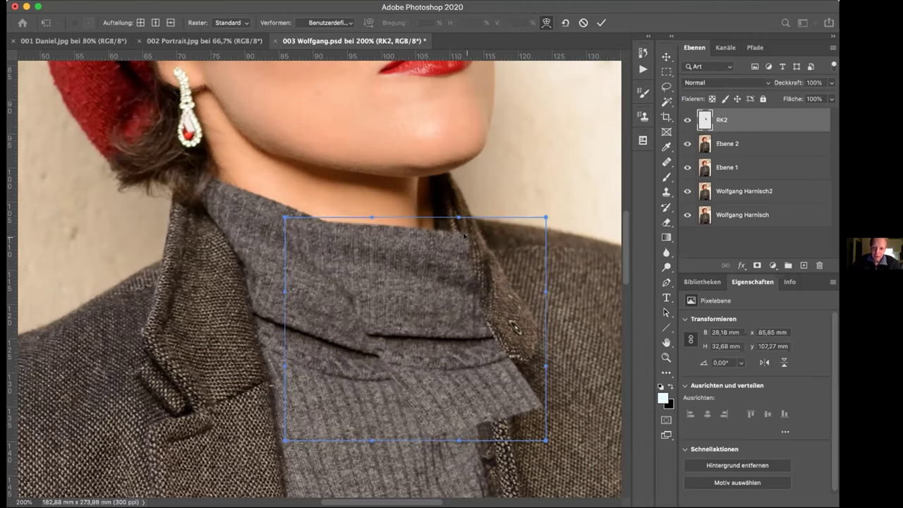
{"action": "mouse_move", "coordinate": [462, 220]}
{"action": "left_mouse_down"}
{"action": "mouse_move", "coordinate": [431, 213]}
{"action": "mouse_move", "coordinate": [322, 225]}
{"action": "mouse_move", "coordinate": [452, 207]}
{"action": "mouse_move", "coordinate": [426, 236]}
{"action": "mouse_move", "coordinate": [443, 229]}
{"action": "mouse_move", "coordinate": [428, 225]}
{"action": "mouse_move", "coordinate": [458, 220]}
{"action": "left_mouse_up"}
{"action": "left_click_drag", "start_coordinate": [317, 228], "coordinate": [301, 214]}
{"action": "left_click_drag", "start_coordinate": [492, 224], "coordinate": [484, 199]}
{"action": "left_click_drag", "start_coordinate": [359, 246], "coordinate": [354, 236]}
{"action": "left_click_drag", "start_coordinate": [279, 194], "coordinate": [267, 187]}
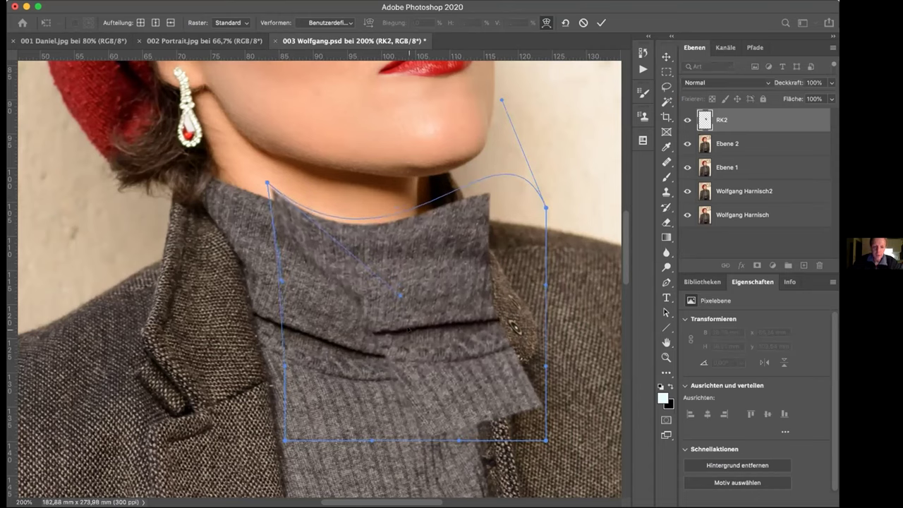
Warp the lower part of the RK2 piece to line its dark fold up with the original collar fold, and apply the transformation
{"action": "mouse_move", "coordinate": [409, 327]}
{"action": "left_mouse_down"}
{"action": "mouse_move", "coordinate": [398, 346]}
{"action": "mouse_move", "coordinate": [409, 352]}
{"action": "mouse_move", "coordinate": [502, 340]}
{"action": "mouse_move", "coordinate": [491, 325]}
{"action": "mouse_move", "coordinate": [464, 337]}
{"action": "left_mouse_up"}
{"action": "left_click_drag", "start_coordinate": [377, 344], "coordinate": [378, 341]}
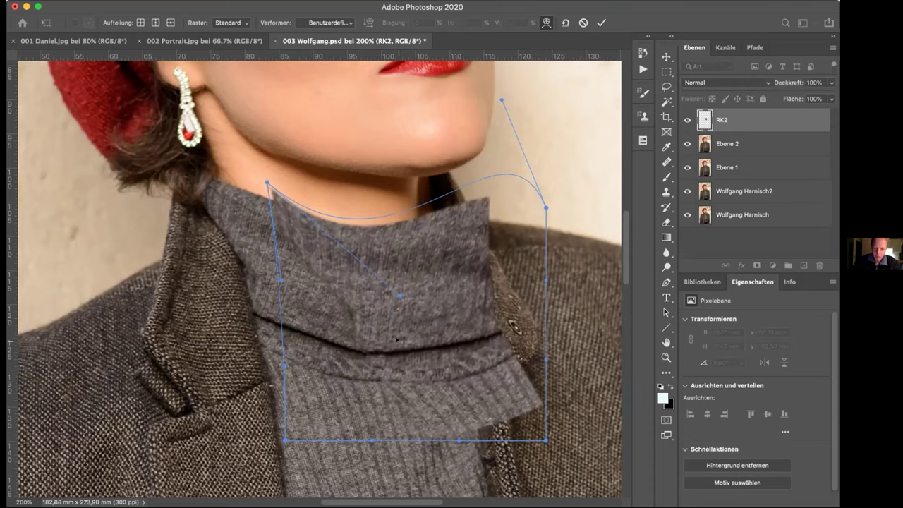
{"action": "key", "text": "Return"}
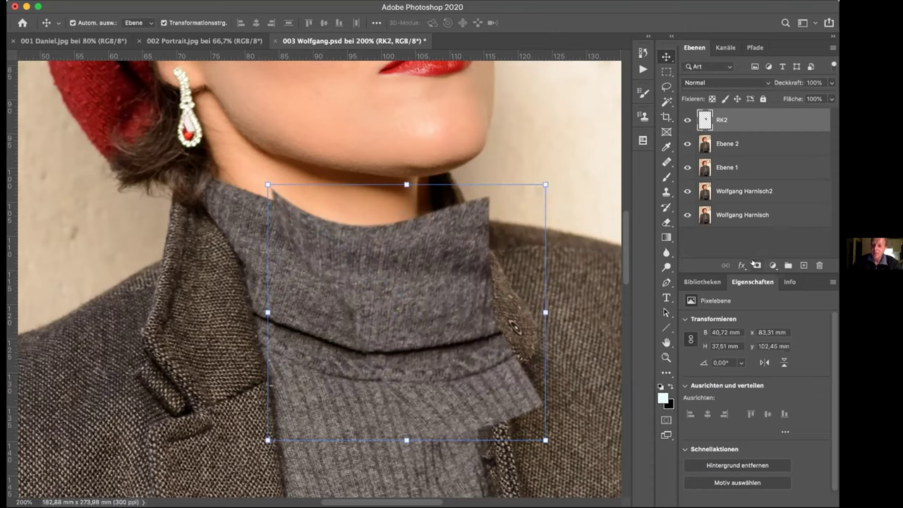
Add a layer mask to RK2 and paint black at 100% opacity over the piece's excess fabric around its edges
{"action": "left_click", "coordinate": [756, 265]}
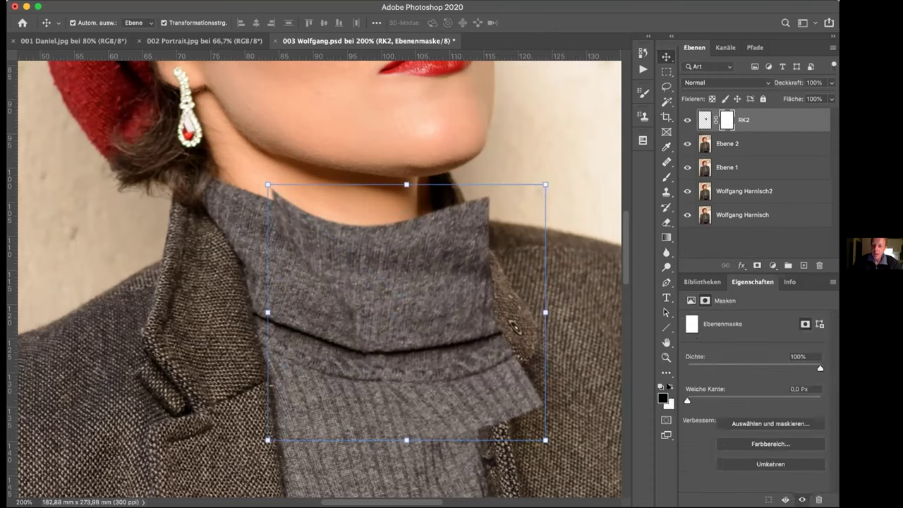
{"action": "left_click", "coordinate": [665, 176]}
{"action": "key", "text": "0"}
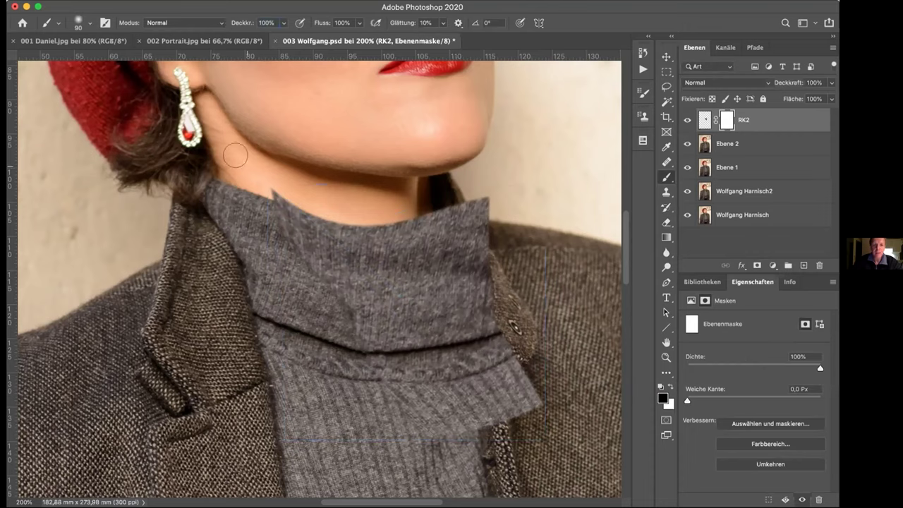
{"action": "mouse_move", "coordinate": [241, 182]}
{"action": "left_mouse_down"}
{"action": "mouse_move", "coordinate": [252, 195]}
{"action": "mouse_move", "coordinate": [245, 191]}
{"action": "mouse_move", "coordinate": [252, 223]}
{"action": "mouse_move", "coordinate": [272, 181]}
{"action": "mouse_move", "coordinate": [290, 171]}
{"action": "mouse_move", "coordinate": [252, 187]}
{"action": "mouse_move", "coordinate": [259, 229]}
{"action": "mouse_move", "coordinate": [321, 279]}
{"action": "mouse_move", "coordinate": [335, 310]}
{"action": "mouse_move", "coordinate": [311, 390]}
{"action": "mouse_move", "coordinate": [389, 405]}
{"action": "mouse_move", "coordinate": [388, 429]}
{"action": "mouse_move", "coordinate": [521, 402]}
{"action": "mouse_move", "coordinate": [444, 411]}
{"action": "mouse_move", "coordinate": [497, 374]}
{"action": "mouse_move", "coordinate": [381, 409]}
{"action": "mouse_move", "coordinate": [501, 364]}
{"action": "mouse_move", "coordinate": [356, 397]}
{"action": "mouse_move", "coordinate": [346, 374]}
{"action": "mouse_move", "coordinate": [434, 370]}
{"action": "mouse_move", "coordinate": [514, 352]}
{"action": "mouse_move", "coordinate": [352, 365]}
{"action": "mouse_move", "coordinate": [502, 347]}
{"action": "left_mouse_up"}
Mask out the RK2 fabric covering the image-right coat lapel with a 45 px black brush
{"action": "key", "text": "bracketleft"}
{"action": "key", "text": "bracketleft"}
{"action": "mouse_move", "coordinate": [489, 184]}
{"action": "left_mouse_down"}
{"action": "mouse_move", "coordinate": [487, 232]}
{"action": "mouse_move", "coordinate": [477, 177]}
{"action": "mouse_move", "coordinate": [475, 204]}
{"action": "left_mouse_up"}
{"action": "mouse_move", "coordinate": [486, 258]}
{"action": "left_mouse_down"}
{"action": "mouse_move", "coordinate": [488, 330]}
{"action": "mouse_move", "coordinate": [473, 330]}
{"action": "mouse_move", "coordinate": [468, 194]}
{"action": "mouse_move", "coordinate": [463, 337]}
{"action": "left_mouse_up"}
{"action": "left_click_drag", "start_coordinate": [467, 282], "coordinate": [469, 183]}
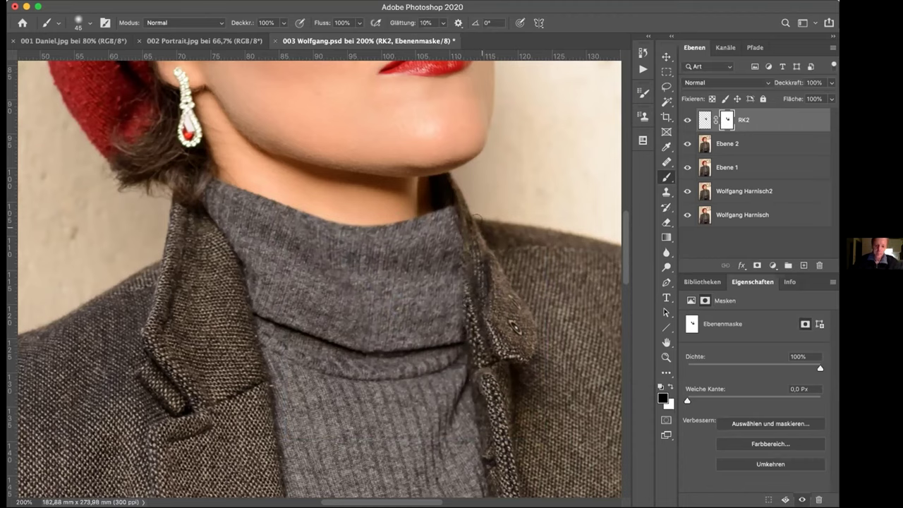
Refine the RK2 mask along the edge of the image-right lapel with a 10 px brush
{"action": "key", "text": "bracketleft"}
{"action": "key", "text": "bracketleft"}
{"action": "key", "text": "bracketleft"}
{"action": "key", "text": "bracketleft"}
{"action": "key", "text": "bracketleft"}
{"action": "key", "text": "bracketleft"}
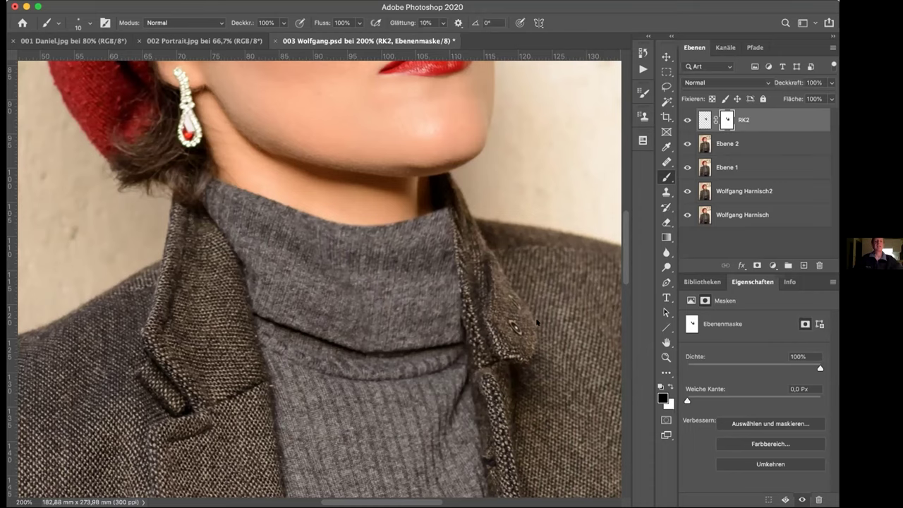
Add a Curves adjustment layer above RK2 and lower the white point's output to 179
{"action": "key", "text": "super+0"}
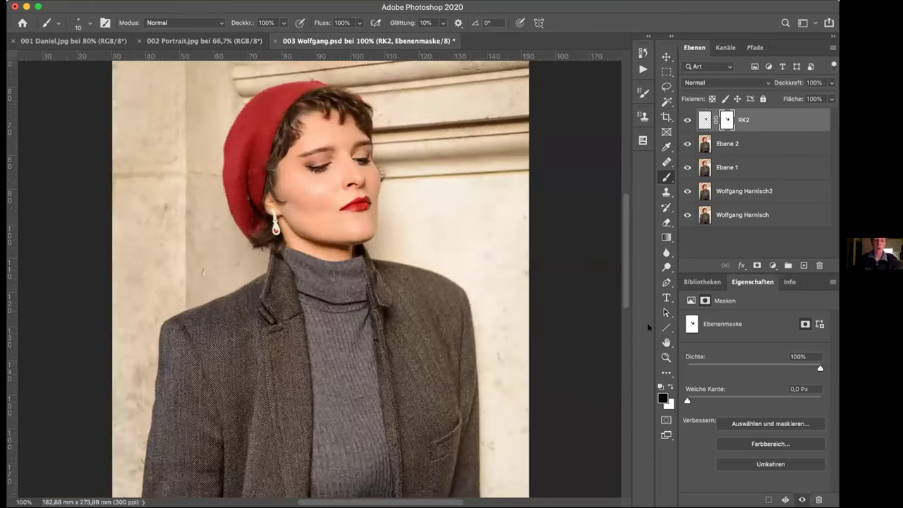
{"action": "key", "text": "super+minus"}
{"action": "key", "text": "super+minus"}
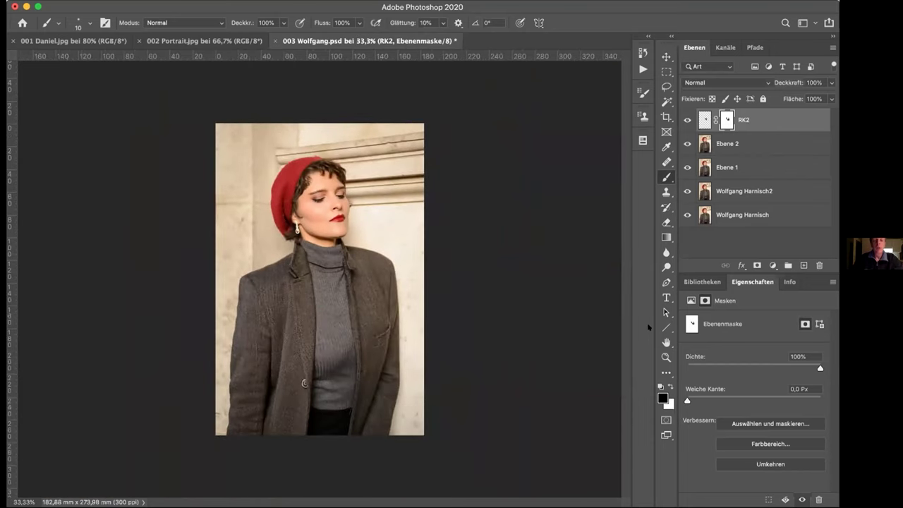
{"action": "key", "text": "super+1"}
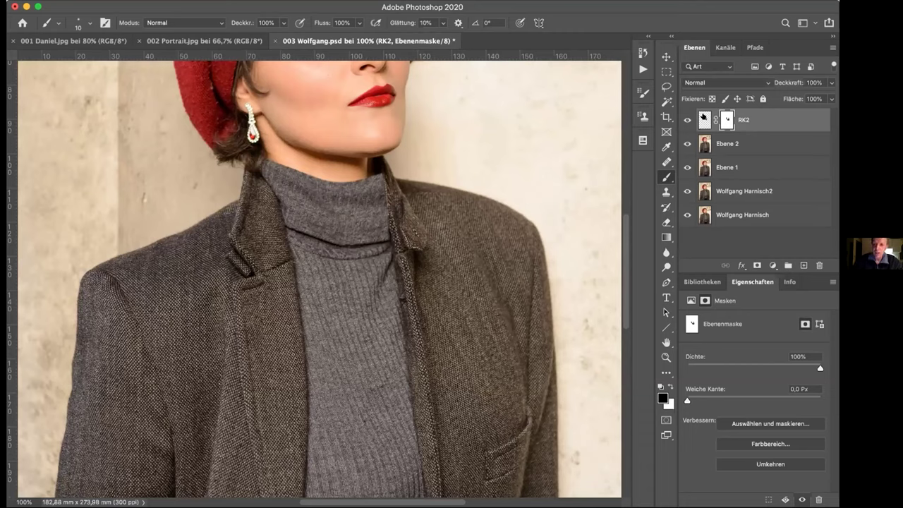
{"action": "left_click", "coordinate": [703, 119]}
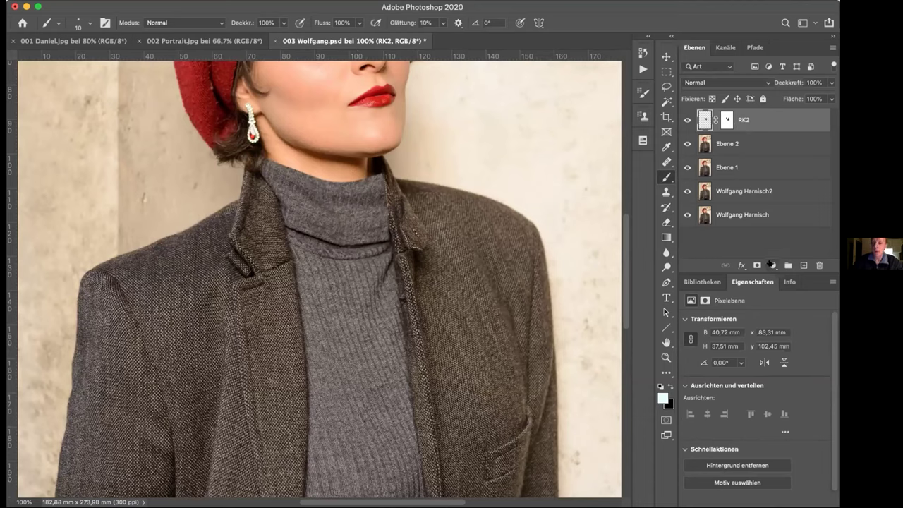
{"action": "left_click", "coordinate": [771, 263]}
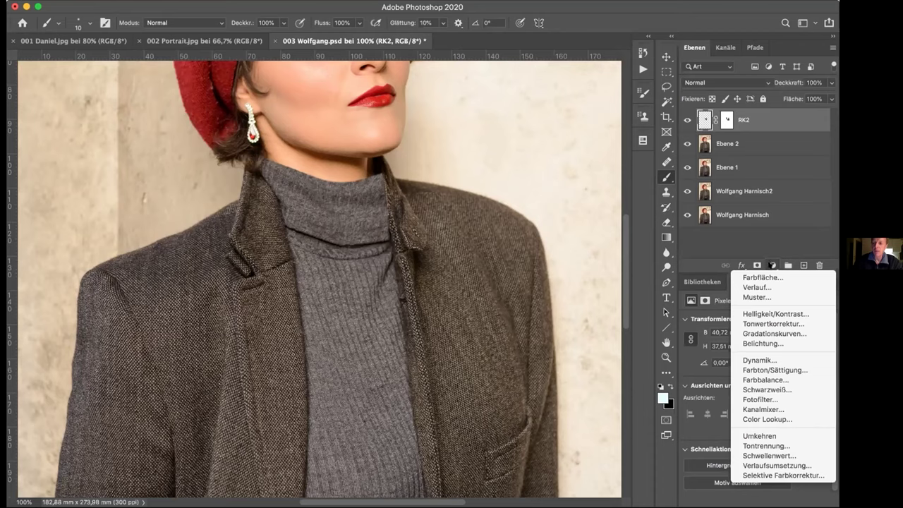
{"action": "left_click", "coordinate": [779, 330]}
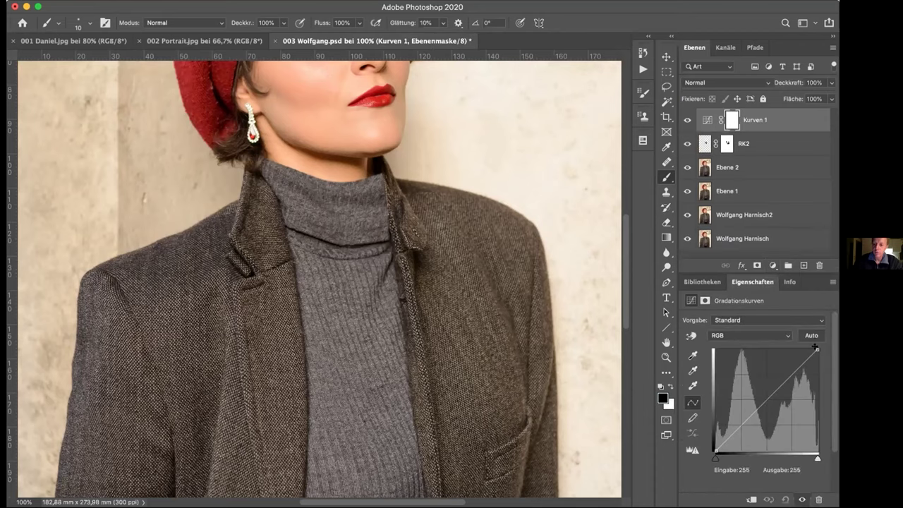
{"action": "left_click_drag", "start_coordinate": [816, 350], "coordinate": [822, 378]}
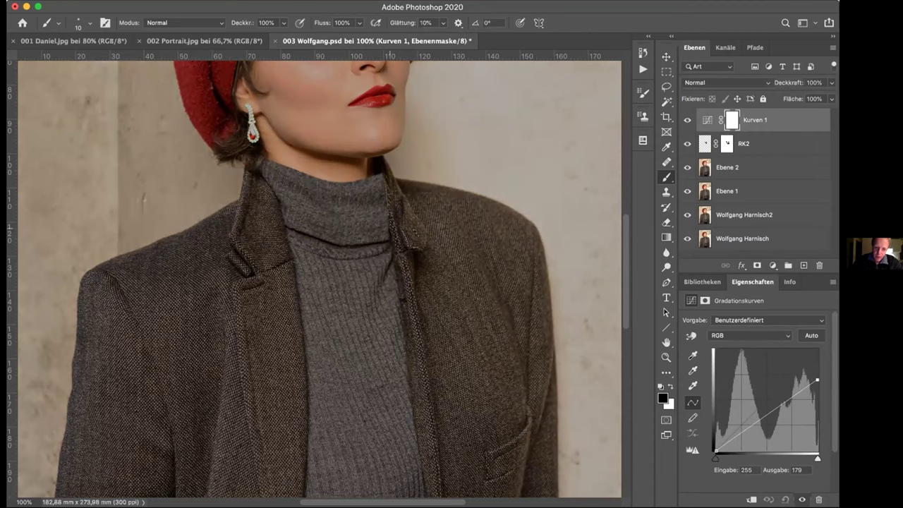
Clip the Curves adjustment to the RK2 layer and set its white point output to 229
{"action": "right_click", "coordinate": [795, 115]}
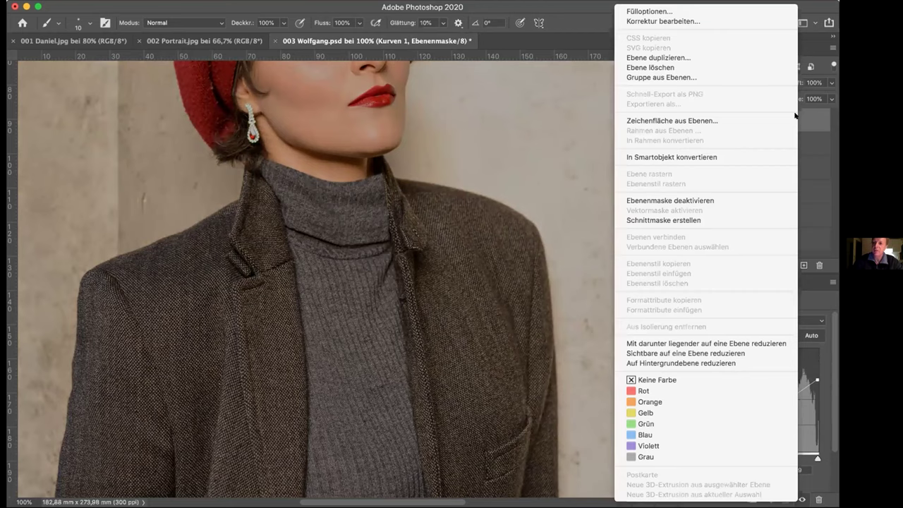
{"action": "left_click", "coordinate": [724, 219]}
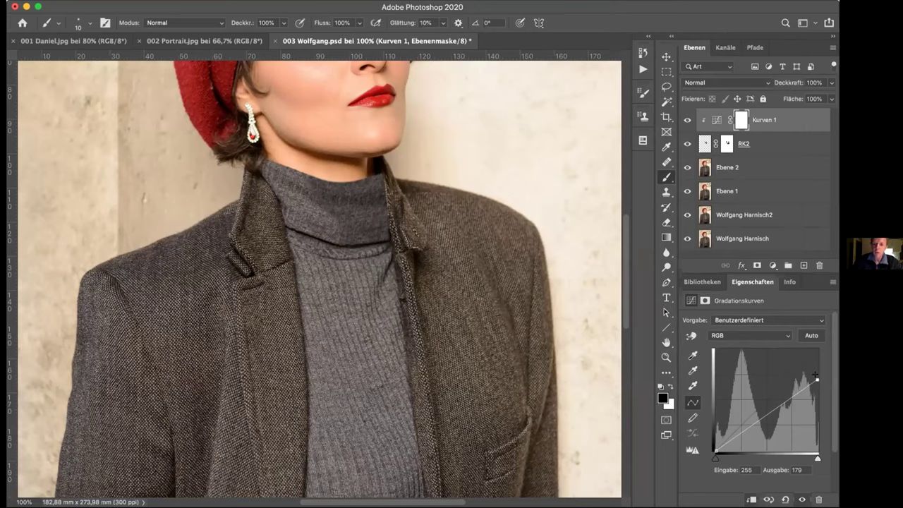
{"action": "left_click_drag", "start_coordinate": [815, 368], "coordinate": [816, 357]}
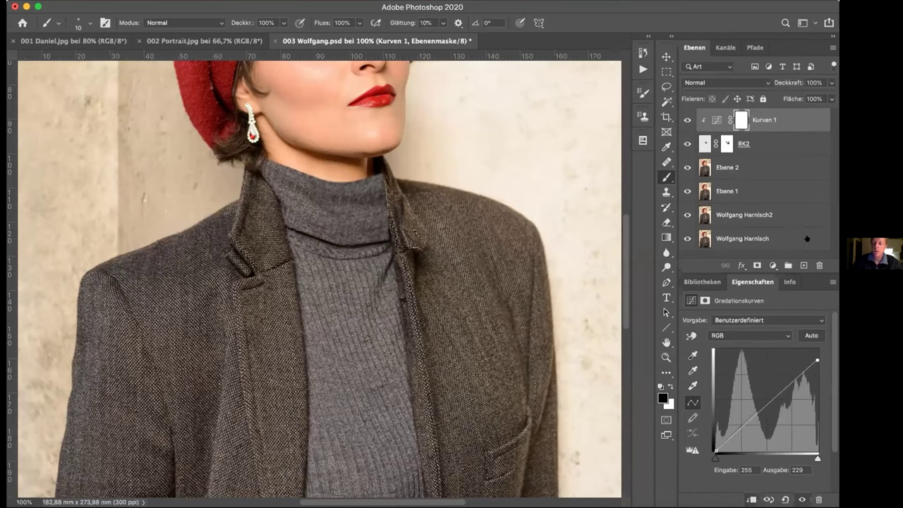
Compare the collar's brightness with and without the Kurven 1 adjustment, both close up and in the wider portrait
{"action": "left_click", "coordinate": [685, 119]}
{"action": "left_click", "coordinate": [685, 118]}
{"action": "key", "text": "super+minus"}
{"action": "key", "text": "super+minus"}
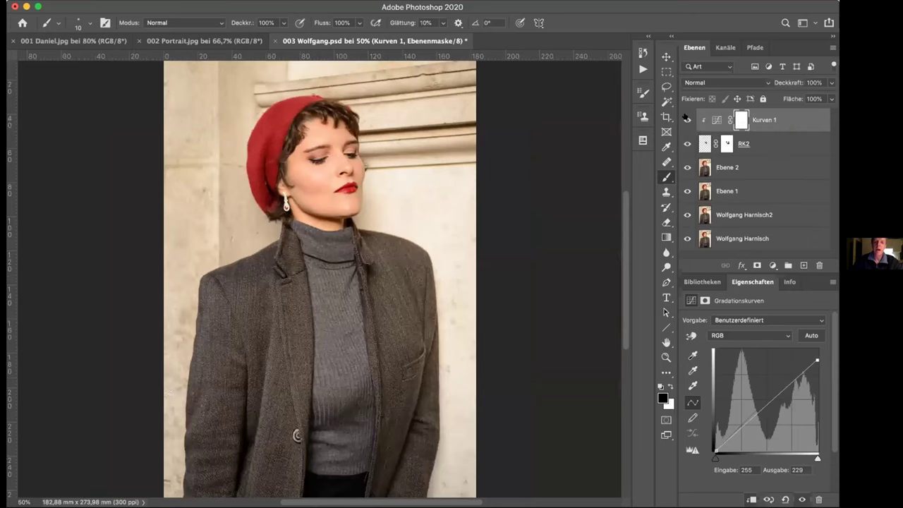
{"action": "left_click", "coordinate": [685, 118]}
{"action": "left_click", "coordinate": [686, 119]}
{"action": "left_click", "coordinate": [685, 119]}
{"action": "left_click", "coordinate": [685, 119]}
Compare the turtleneck collar close up with and without the RK2 fabric layer
{"action": "key", "text": "super+plus"}
{"action": "key", "text": "super+plus"}
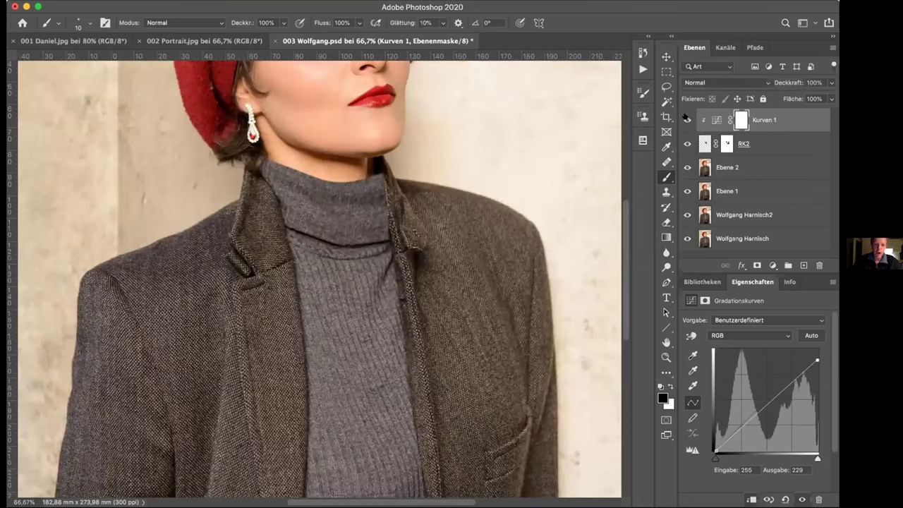
{"action": "key", "text": "super+plus"}
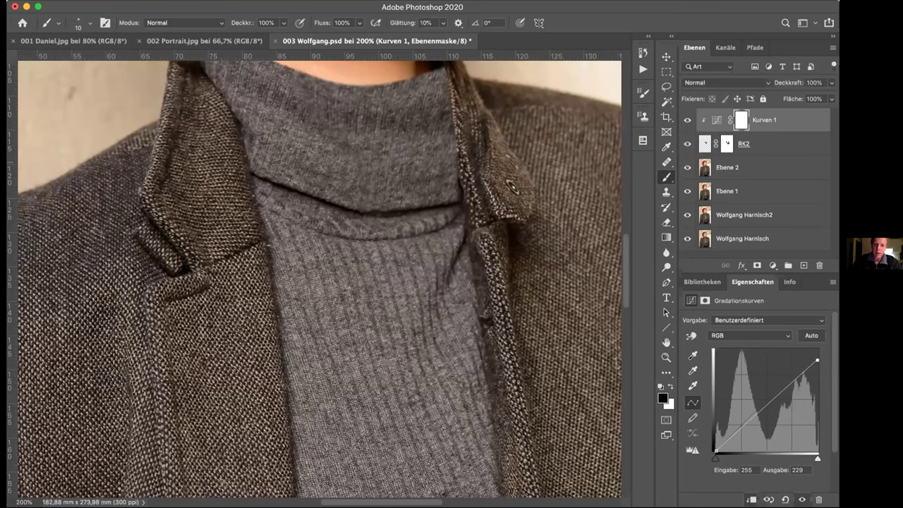
{"action": "left_click", "coordinate": [686, 143]}
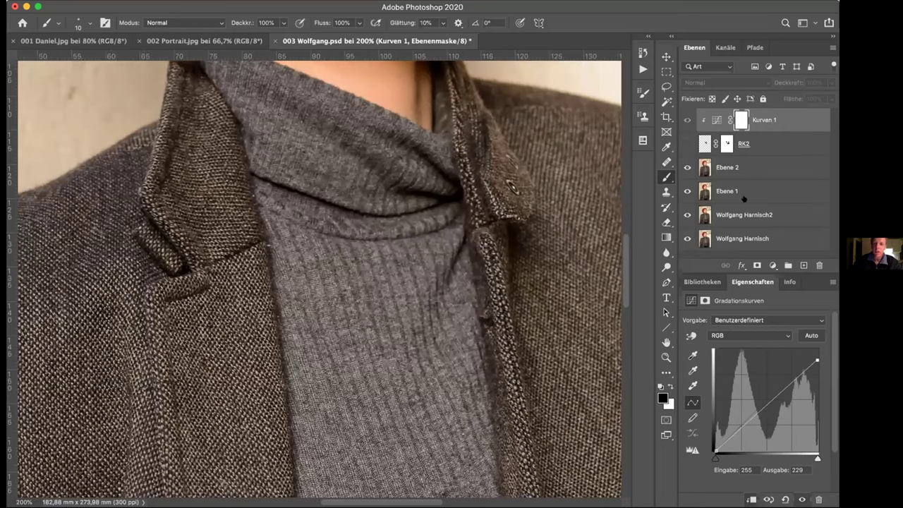
{"action": "left_click", "coordinate": [686, 143]}
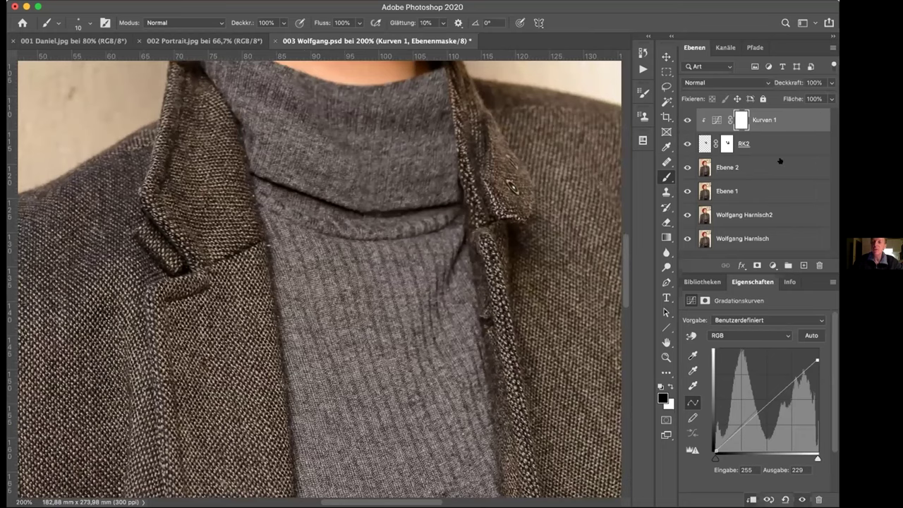
Add a second Curves adjustment with brighter midtones and a black point output of 31, and invert its mask to black
{"action": "left_click", "coordinate": [773, 266]}
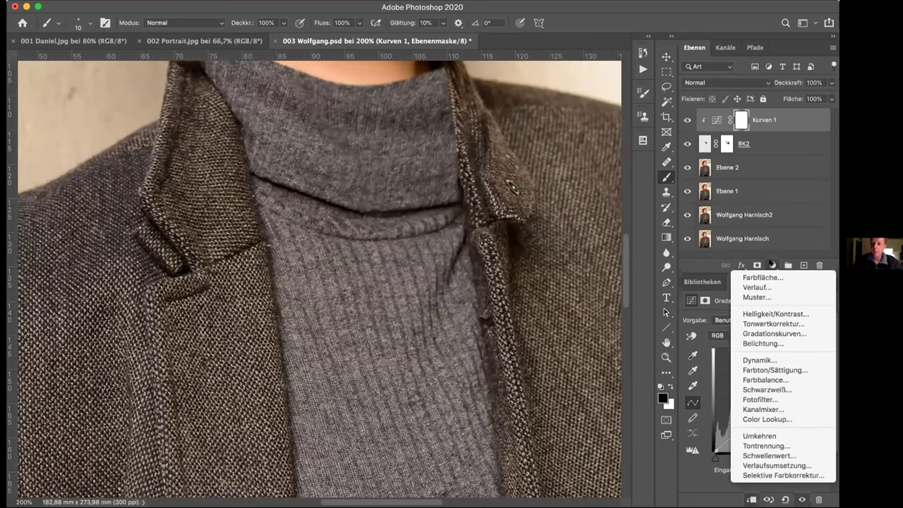
{"action": "left_click", "coordinate": [768, 330]}
{"action": "left_click", "coordinate": [767, 395]}
{"action": "left_click_drag", "start_coordinate": [760, 385], "coordinate": [762, 389]}
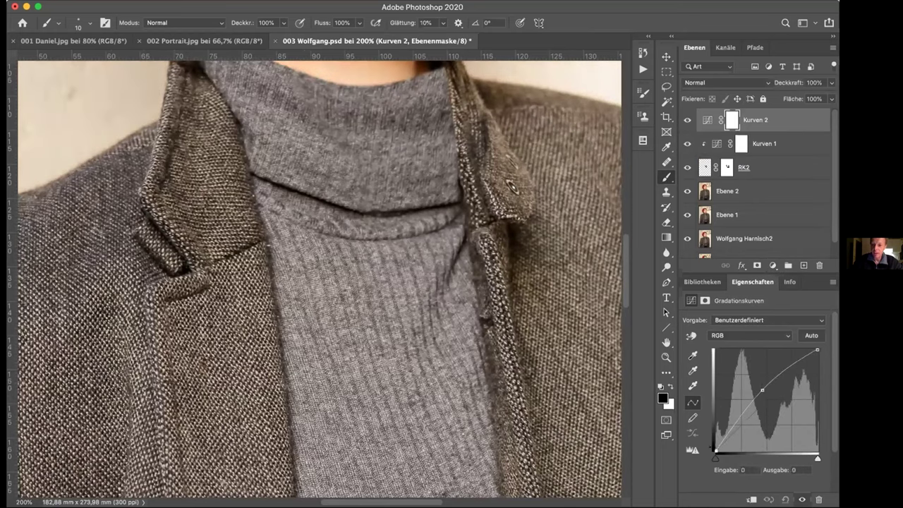
{"action": "left_click_drag", "start_coordinate": [715, 451], "coordinate": [715, 438]}
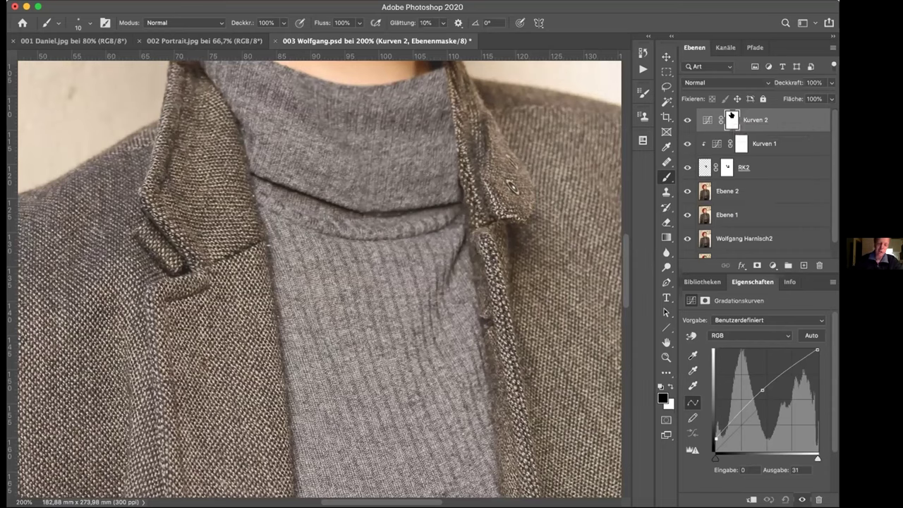
{"action": "key", "text": "super+i"}
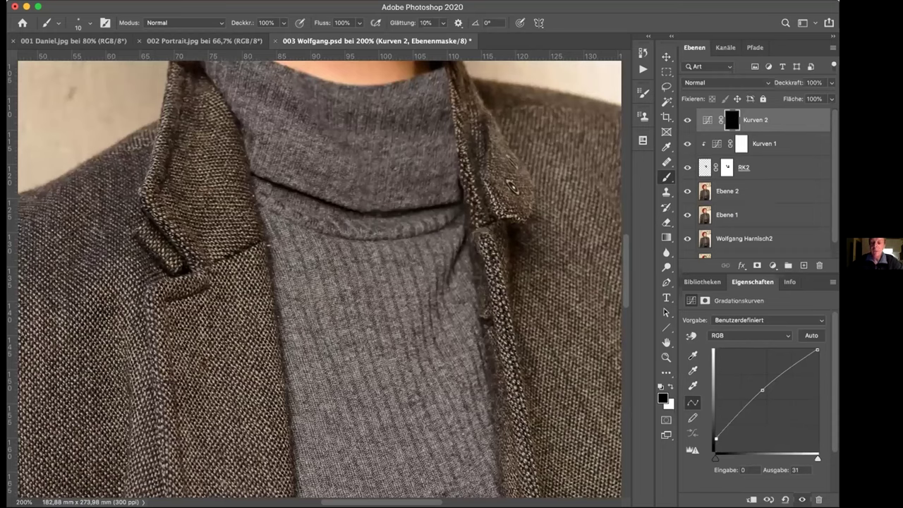
Set up a white brush at 10% opacity and size 25 for working on the Kurven 2 mask
{"action": "left_click", "coordinate": [669, 386]}
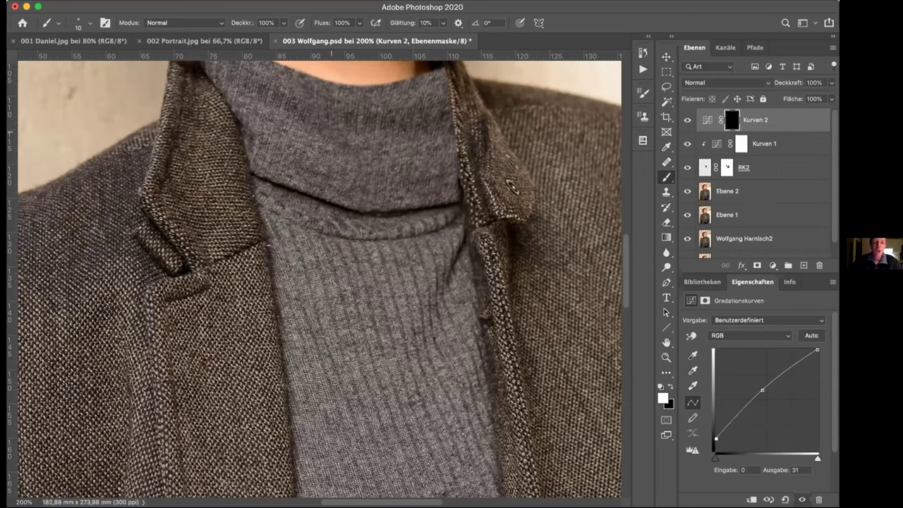
{"action": "left_click_drag", "start_coordinate": [240, 23], "coordinate": [184, 16]}
{"action": "key", "text": "Return"}
{"action": "key", "text": "bracketright"}
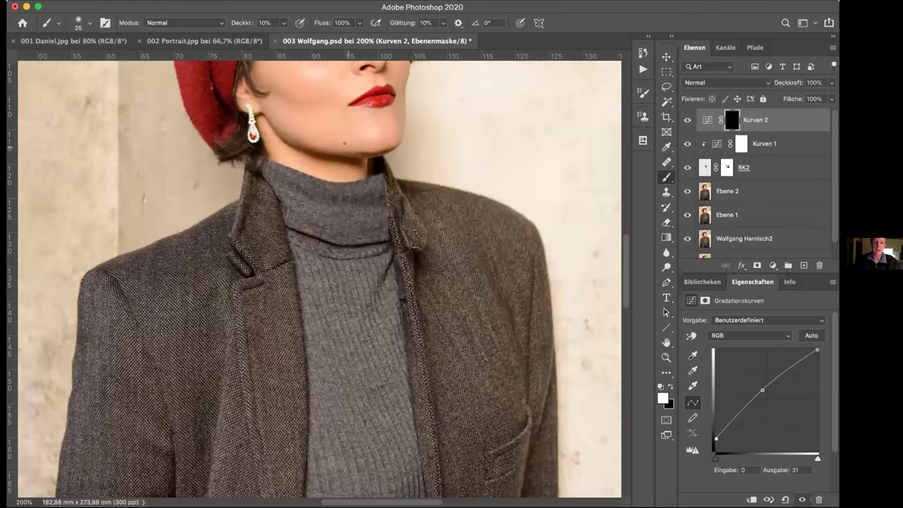
Compare the wider portrait with and without the Kurven 2 adjustment
{"action": "key", "text": "super+minus"}
{"action": "key", "text": "super+minus"}
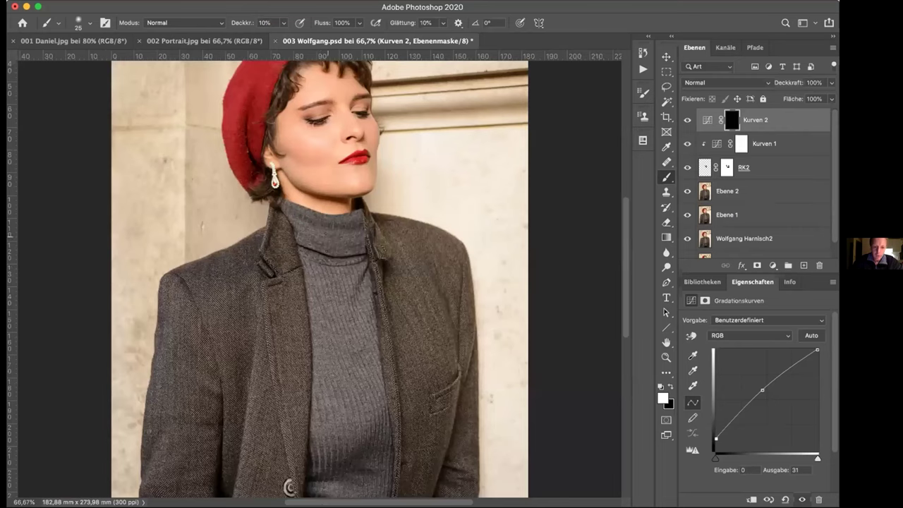
{"action": "left_click", "coordinate": [685, 119]}
{"action": "left_click", "coordinate": [684, 119]}
{"action": "left_click", "coordinate": [685, 119]}
{"action": "left_click", "coordinate": [685, 119]}
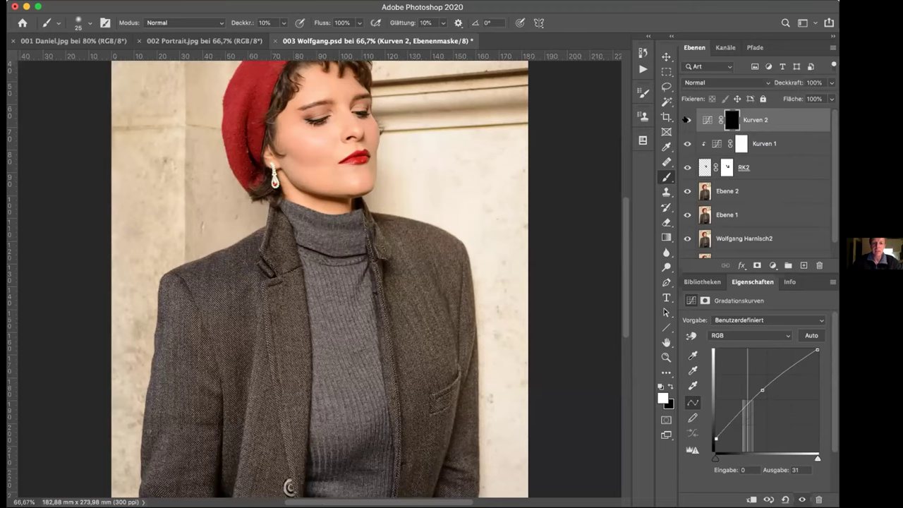
{"action": "left_click", "coordinate": [685, 120]}
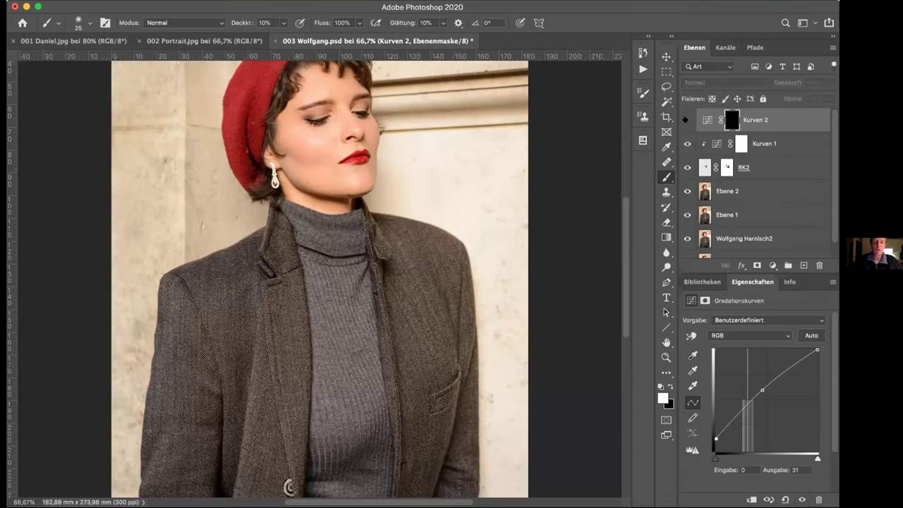
{"action": "left_click", "coordinate": [685, 120]}
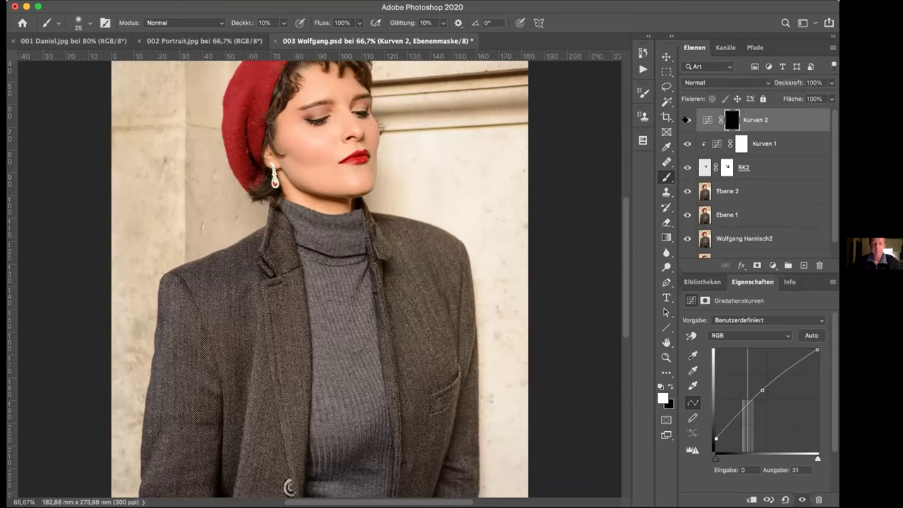
Compare the turtleneck at 50% zoom with and without the RK2 fabric layer
{"action": "key", "text": "super+minus"}
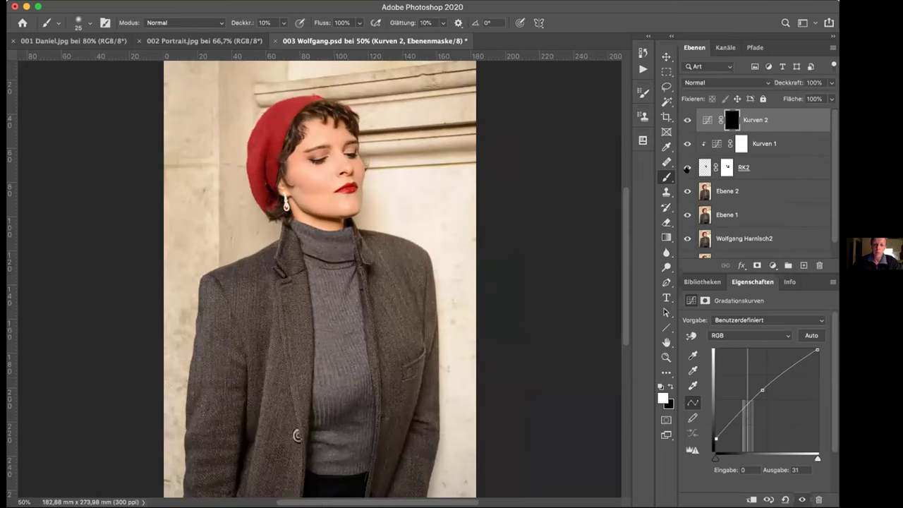
{"action": "left_click", "coordinate": [686, 168]}
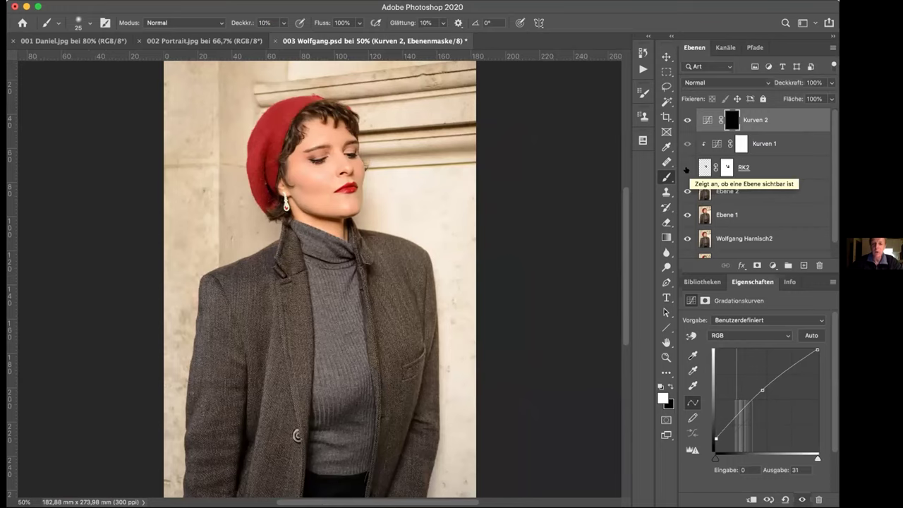
{"action": "left_click", "coordinate": [686, 168]}
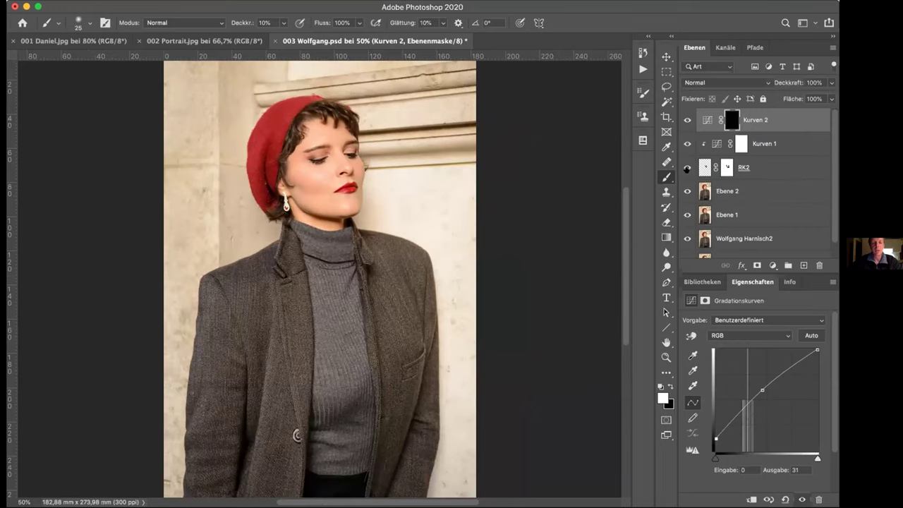
Add a Curves adjustment above Kurven 1, clipped to RK2 with white point output 181, and invert its mask to black
{"action": "key", "text": "super+plus"}
{"action": "key", "text": "super+plus"}
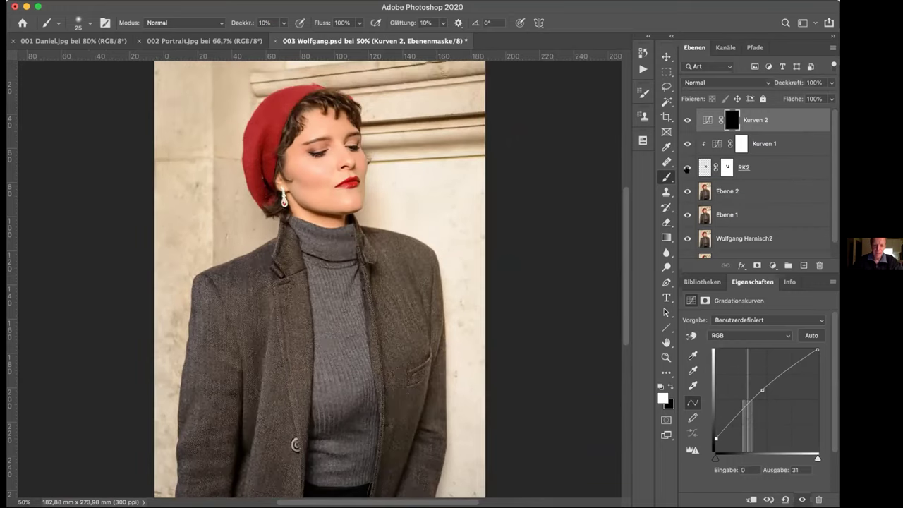
{"action": "key", "text": "super+plus"}
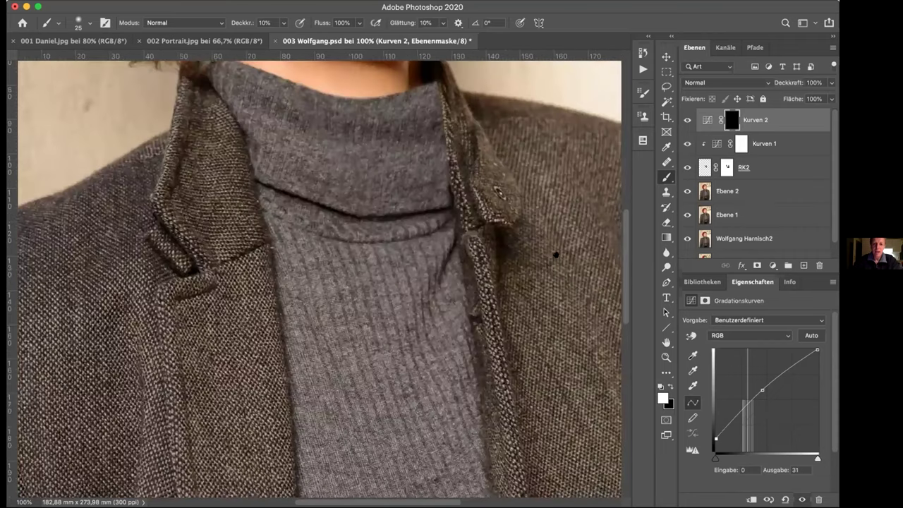
{"action": "scroll", "coordinate": [445, 143], "scroll_direction": "up", "scroll_amount": 3}
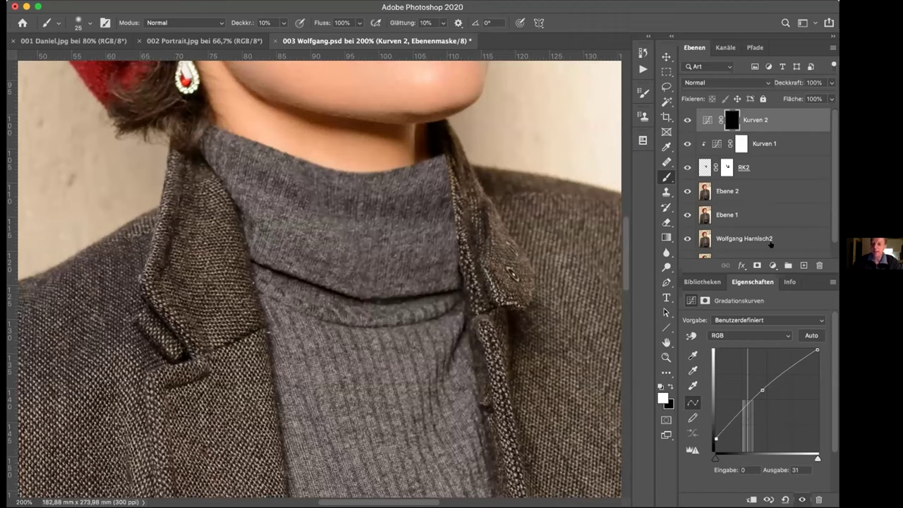
{"action": "left_click", "coordinate": [775, 143]}
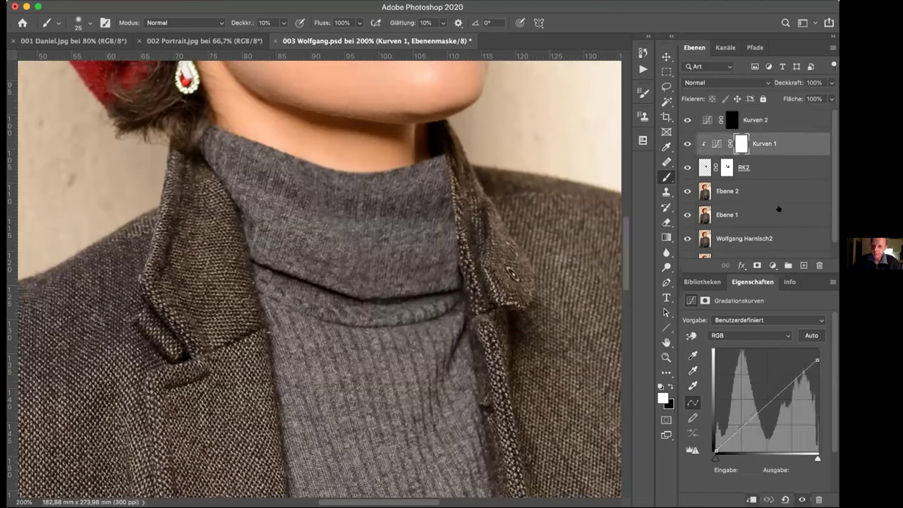
{"action": "left_click", "coordinate": [771, 266]}
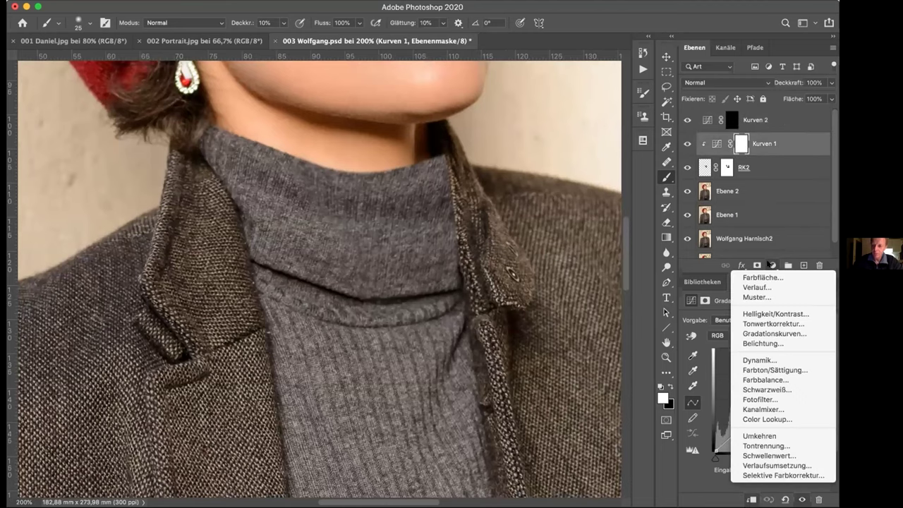
{"action": "left_click", "coordinate": [778, 332]}
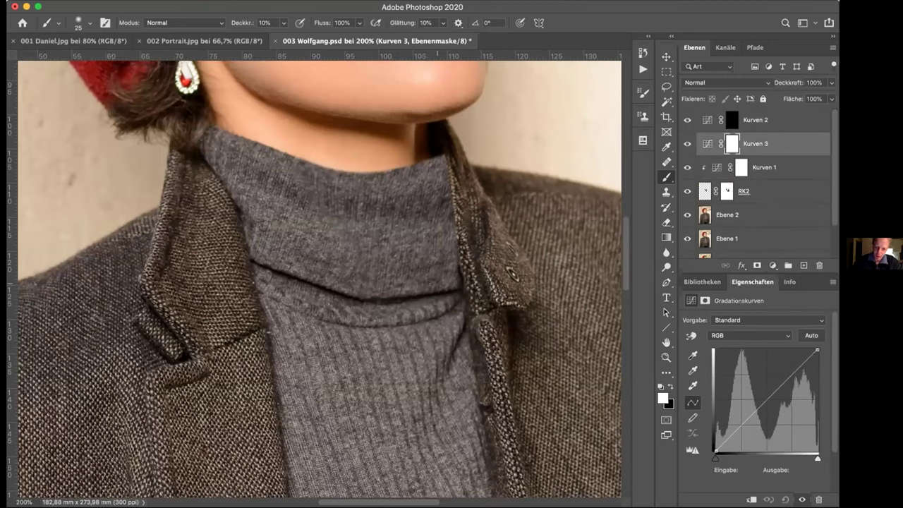
{"action": "right_click", "coordinate": [790, 137]}
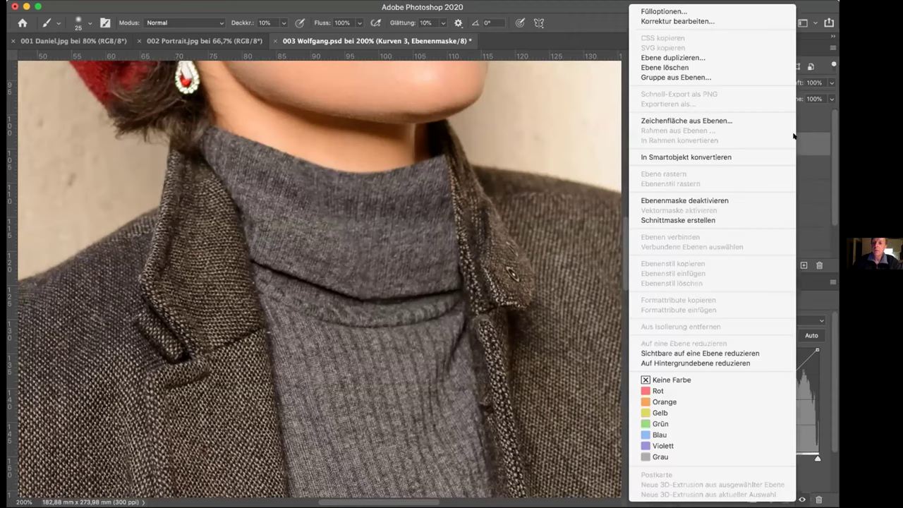
{"action": "left_click", "coordinate": [729, 219]}
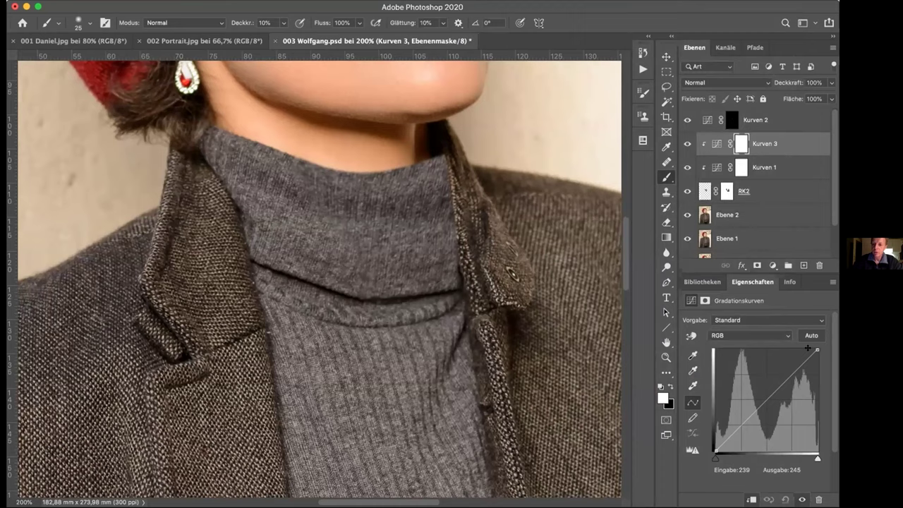
{"action": "left_click_drag", "start_coordinate": [817, 349], "coordinate": [817, 378]}
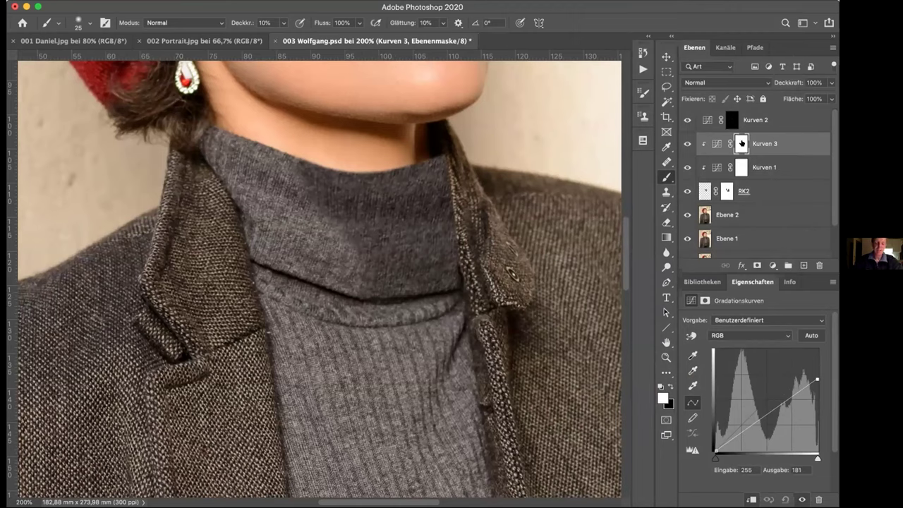
{"action": "key", "text": "super+i"}
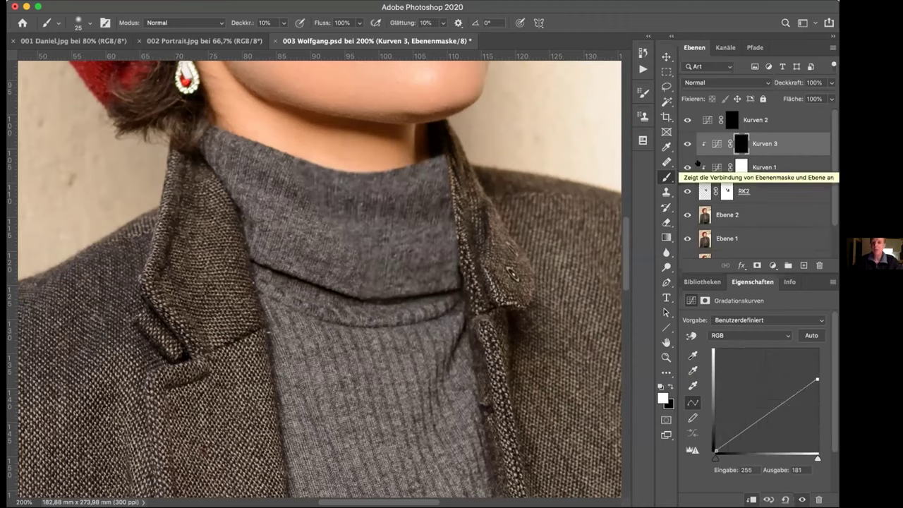
Paint white on the Kurven 3 mask with a size 80 brush to darken the turtleneck collar near the coat lapel
{"action": "key", "text": "bracketright"}
{"action": "key", "text": "bracketright"}
{"action": "key", "text": "bracketright"}
{"action": "key", "text": "bracketright"}
{"action": "key", "text": "bracketright"}
{"action": "key", "text": "bracketright"}
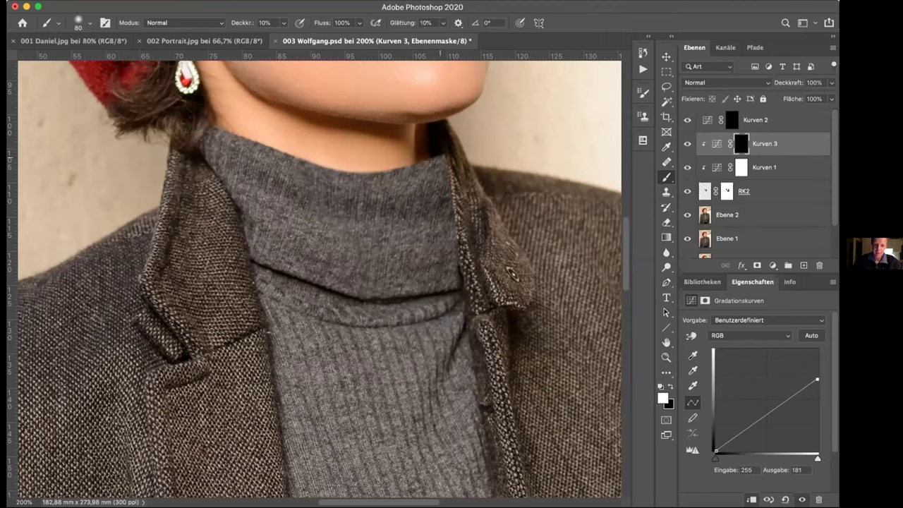
{"action": "mouse_move", "coordinate": [448, 272]}
{"action": "left_mouse_down"}
{"action": "mouse_move", "coordinate": [420, 227]}
{"action": "mouse_move", "coordinate": [429, 167]}
{"action": "mouse_move", "coordinate": [404, 239]}
{"action": "left_mouse_up"}
Compare the portrait at 50% zoom with and without the Kurven 3 shading
{"action": "key", "text": "super+minus"}
{"action": "key", "text": "super+minus"}
{"action": "key", "text": "super+minus"}
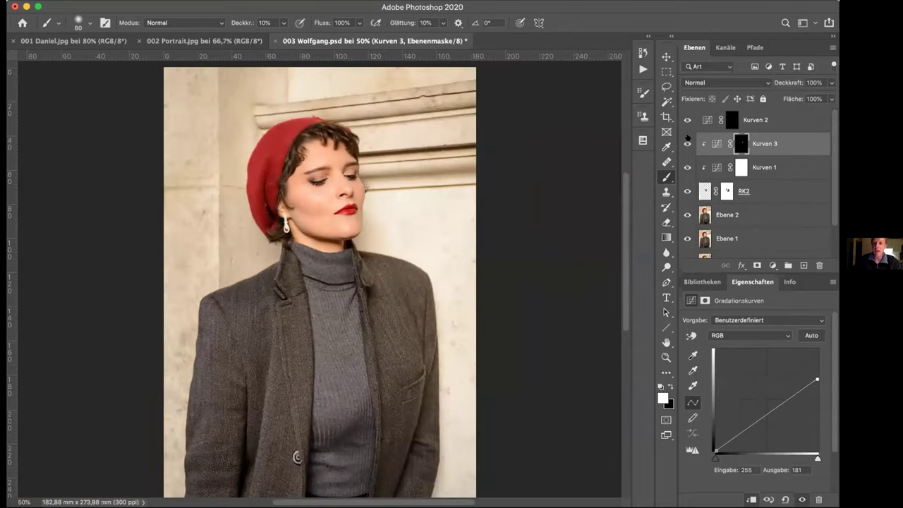
{"action": "left_click", "coordinate": [685, 143]}
{"action": "left_click", "coordinate": [685, 143]}
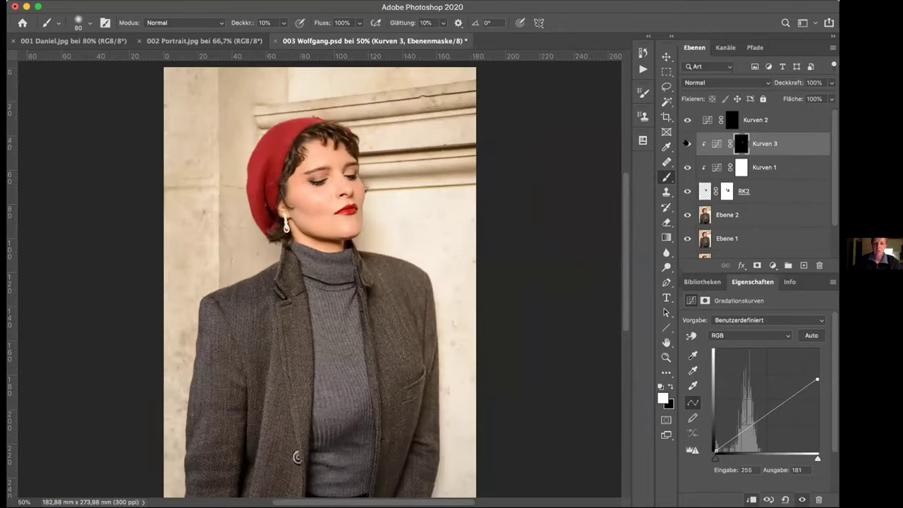
{"action": "left_click", "coordinate": [686, 143]}
{"action": "left_click", "coordinate": [686, 143]}
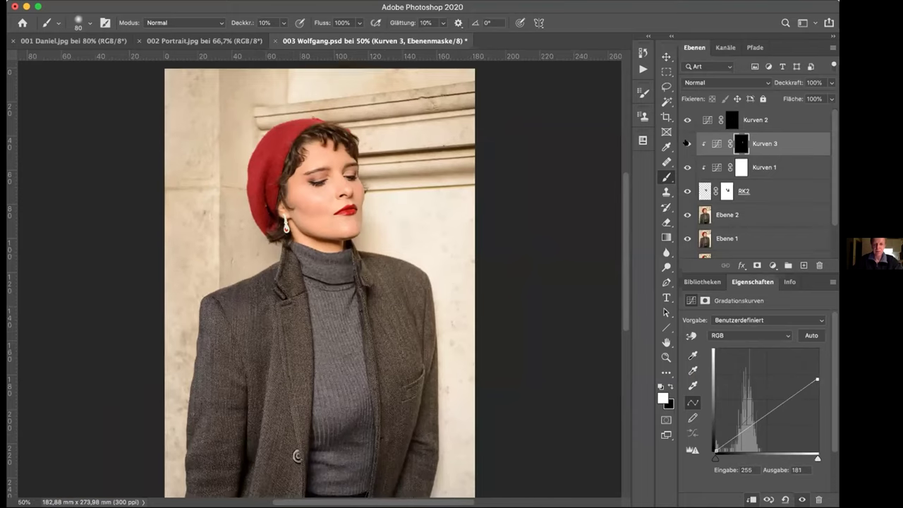
Compare the full portrait with and without the RK2 fabric and its clipped Curves adjustments
{"action": "key", "text": "super+minus"}
{"action": "left_click", "coordinate": [685, 190]}
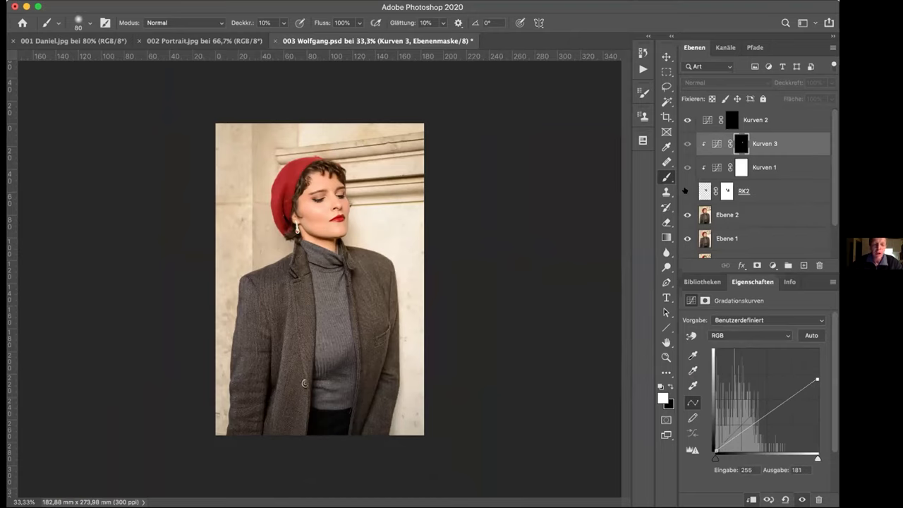
{"action": "left_click", "coordinate": [686, 190]}
{"action": "left_click", "coordinate": [685, 190]}
{"action": "left_click", "coordinate": [686, 190]}
{"action": "left_click", "coordinate": [685, 191]}
{"action": "left_click", "coordinate": [685, 190]}
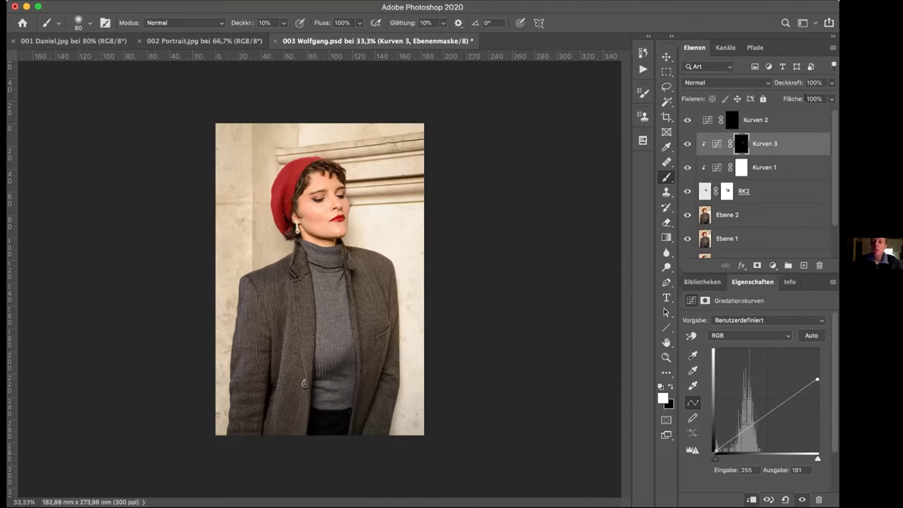
Add a Selective Color adjustment above Kurven 2 and set Magenta to +23% for the blacks
{"action": "left_click", "coordinate": [798, 119]}
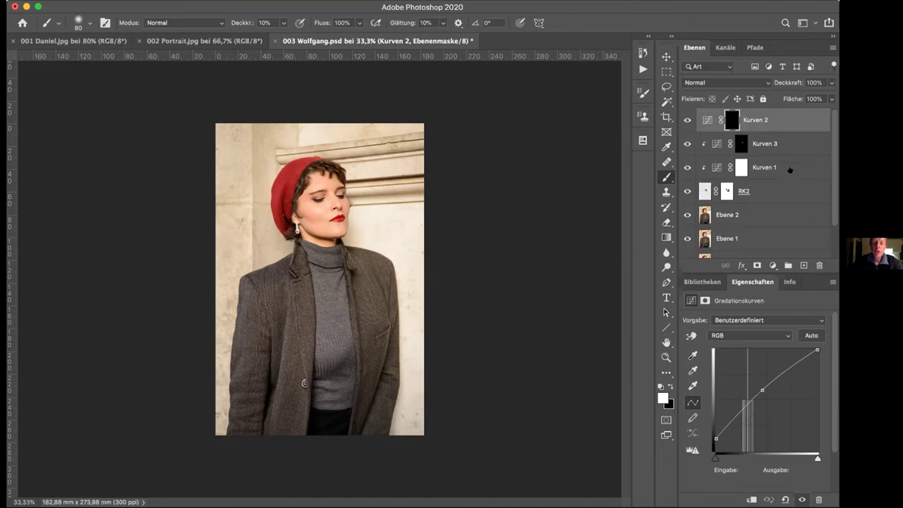
{"action": "left_click", "coordinate": [771, 265]}
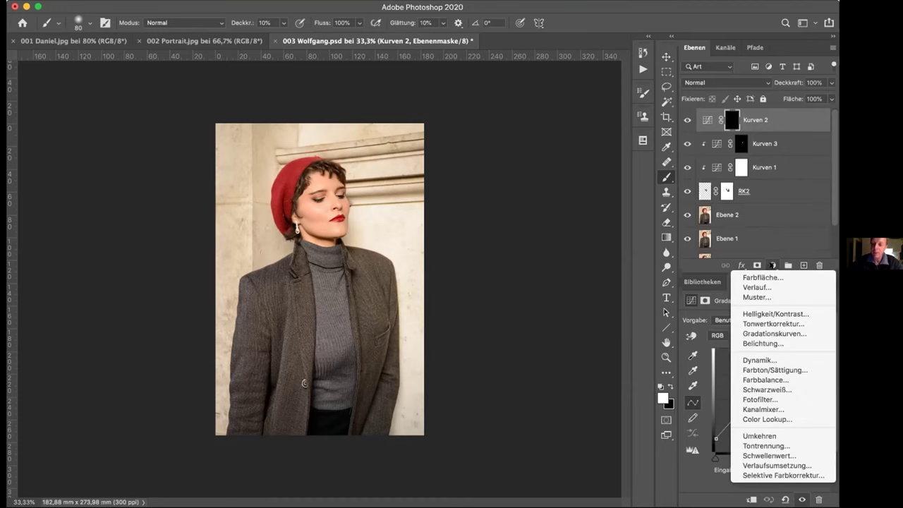
{"action": "left_click", "coordinate": [795, 475]}
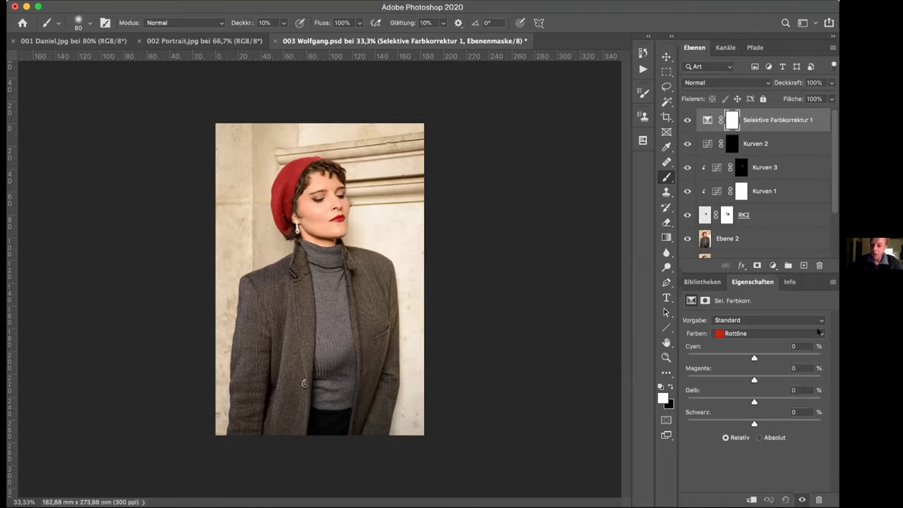
{"action": "left_click", "coordinate": [817, 331]}
{"action": "left_click", "coordinate": [777, 401]}
{"action": "left_click", "coordinate": [734, 378]}
{"action": "left_click_drag", "start_coordinate": [738, 375], "coordinate": [767, 375]}
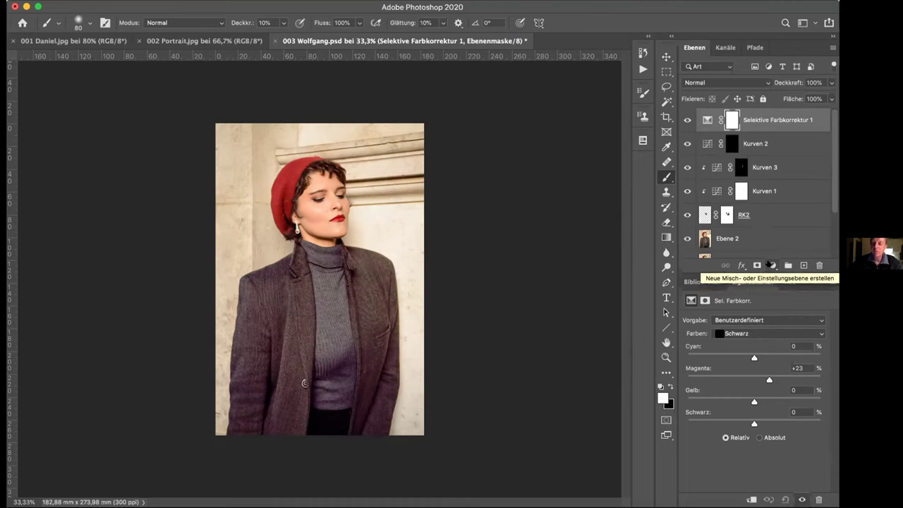
Add a Curves adjustment on top and set the blue channel's white point input to 223
{"action": "left_click", "coordinate": [769, 264]}
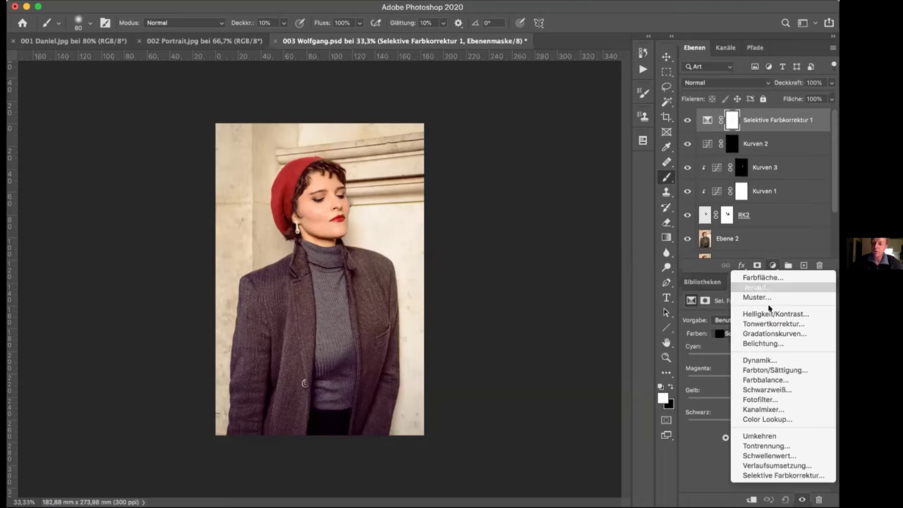
{"action": "left_click", "coordinate": [770, 333]}
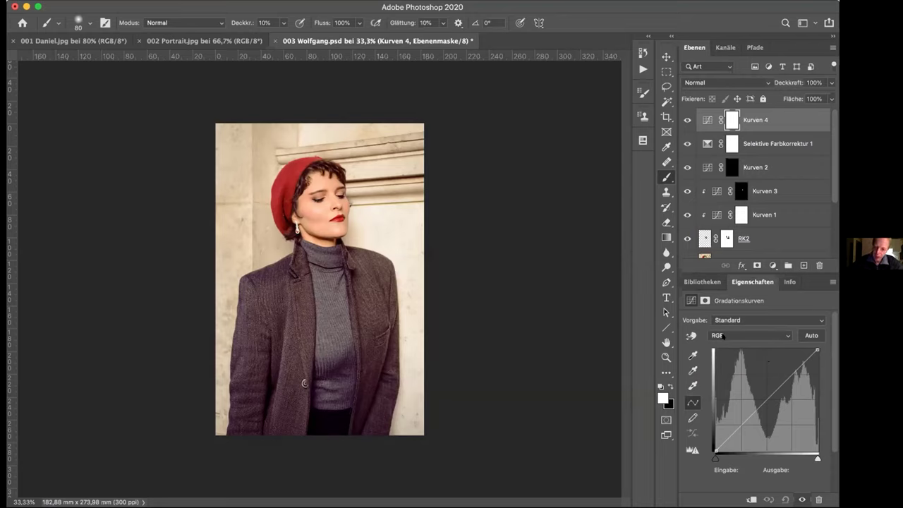
{"action": "left_click", "coordinate": [784, 336]}
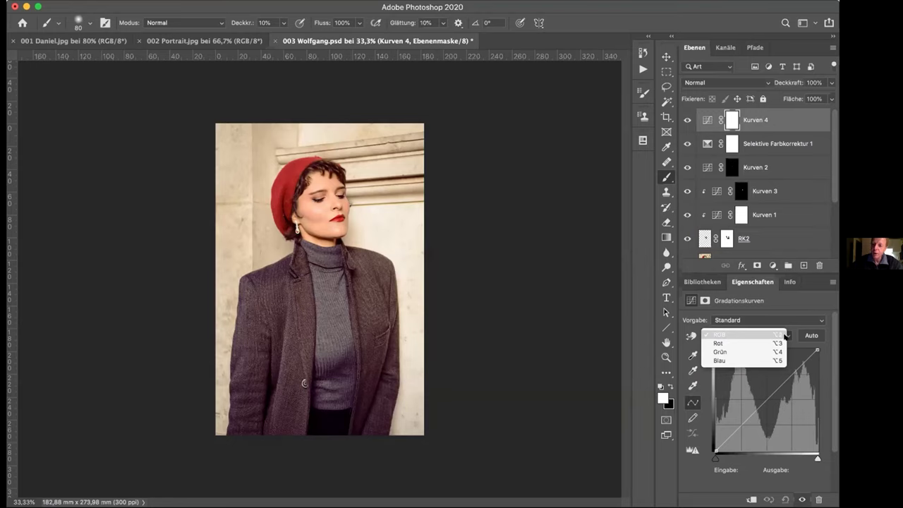
{"action": "left_click", "coordinate": [759, 361]}
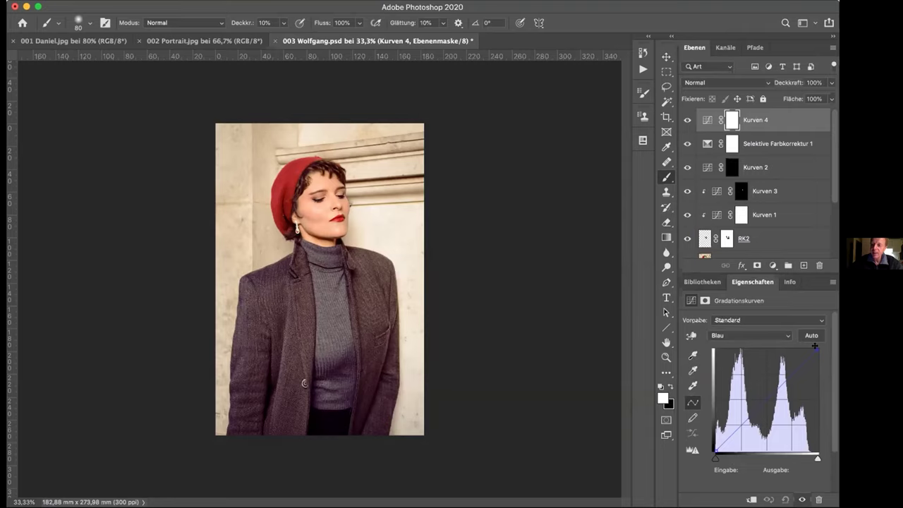
{"action": "left_click_drag", "start_coordinate": [814, 346], "coordinate": [799, 301]}
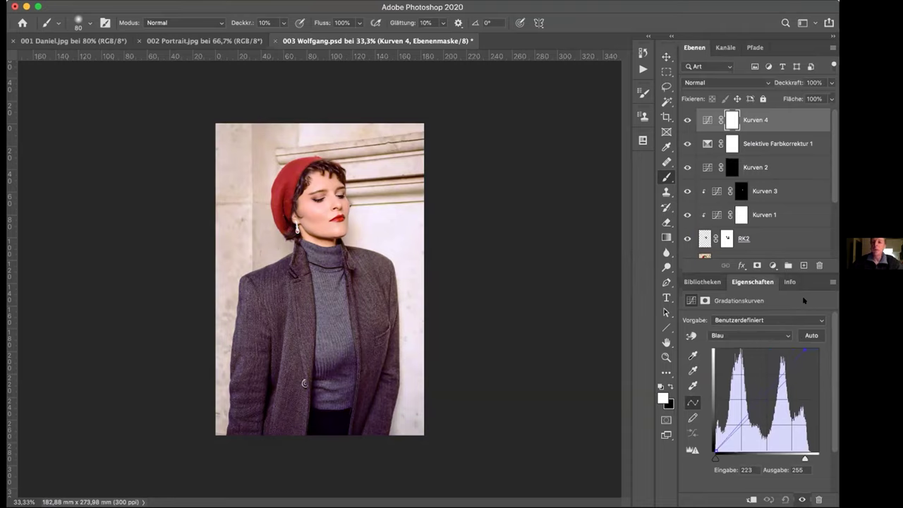
Group the Kurven 4 and Selektive Farbkorrektur 1 layers as "Look" and collapse the group
{"action": "left_click", "coordinate": [780, 144], "text": "shift"}
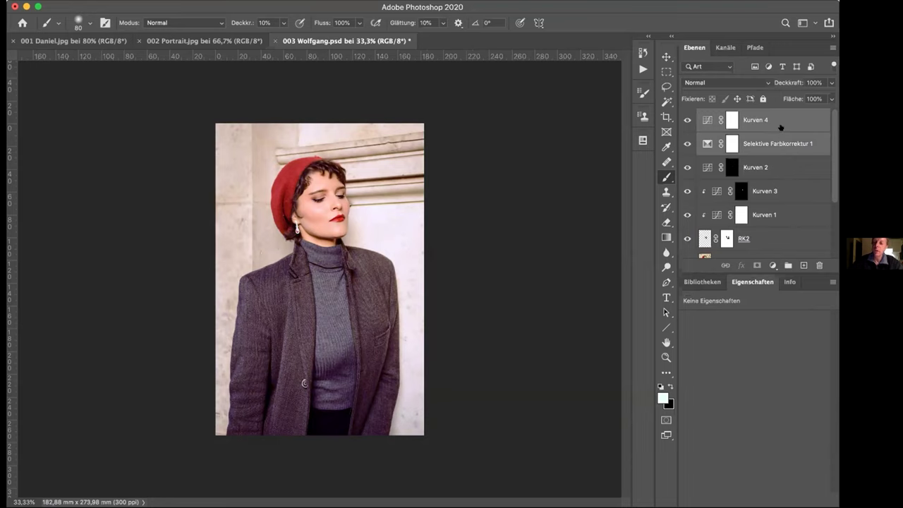
{"action": "right_click", "coordinate": [780, 124]}
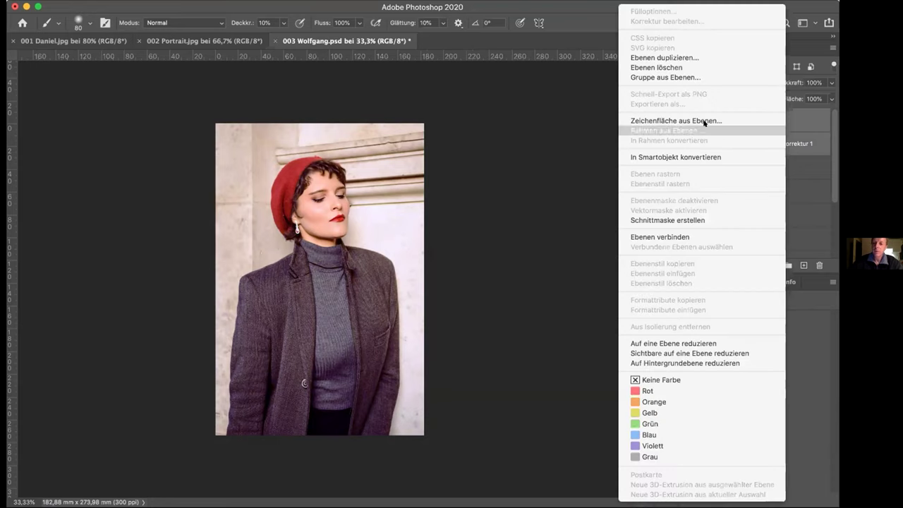
{"action": "left_click", "coordinate": [691, 77]}
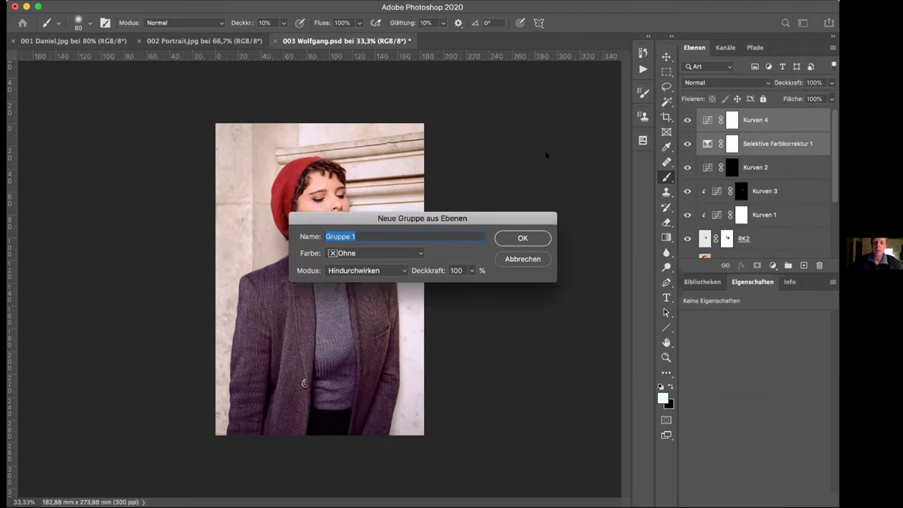
{"action": "type", "text": "Look"}
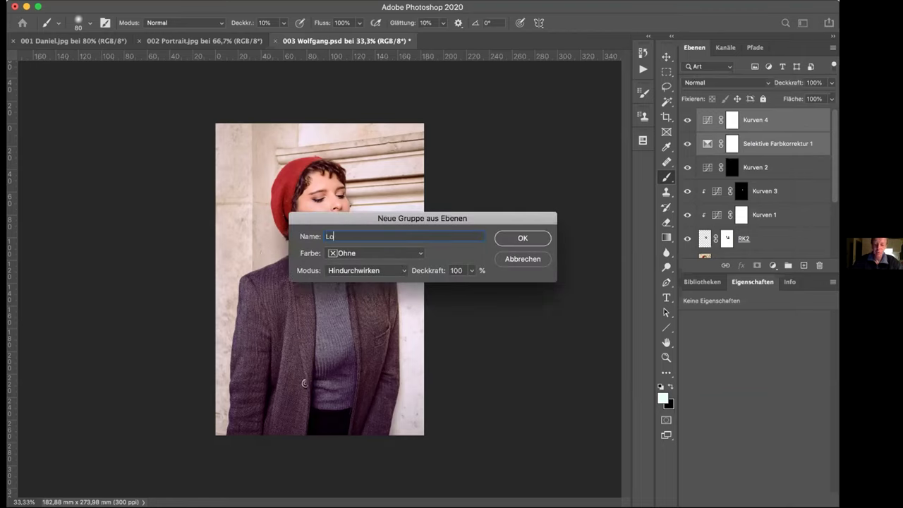
{"action": "left_click", "coordinate": [522, 237]}
{"action": "left_click", "coordinate": [700, 114]}
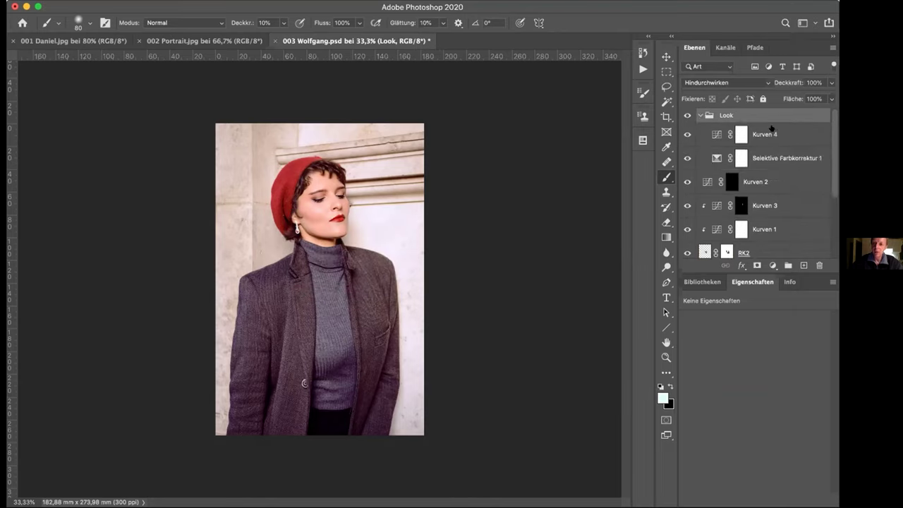
{"action": "left_click", "coordinate": [697, 115]}
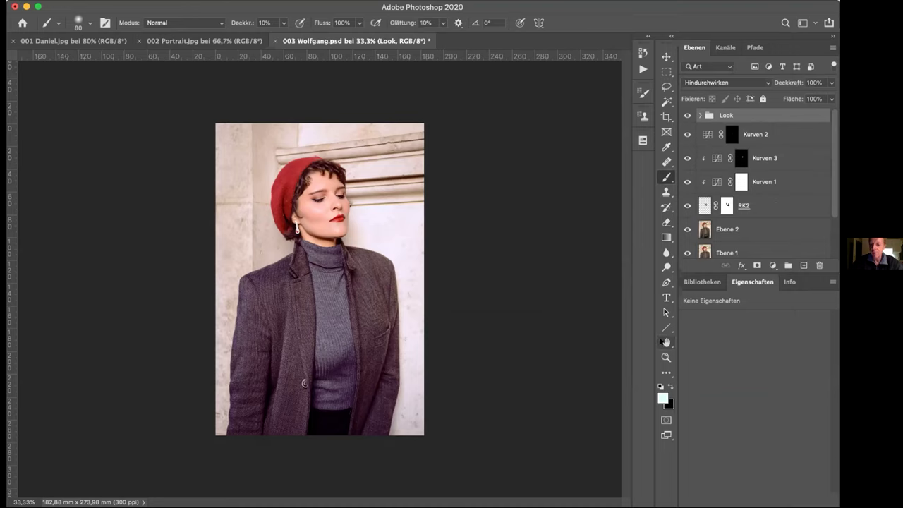
Fit the portrait to the window and hide the Look group to compare the image without its color grading
{"action": "left_click", "coordinate": [665, 342]}
{"action": "double_click", "coordinate": [664, 343]}
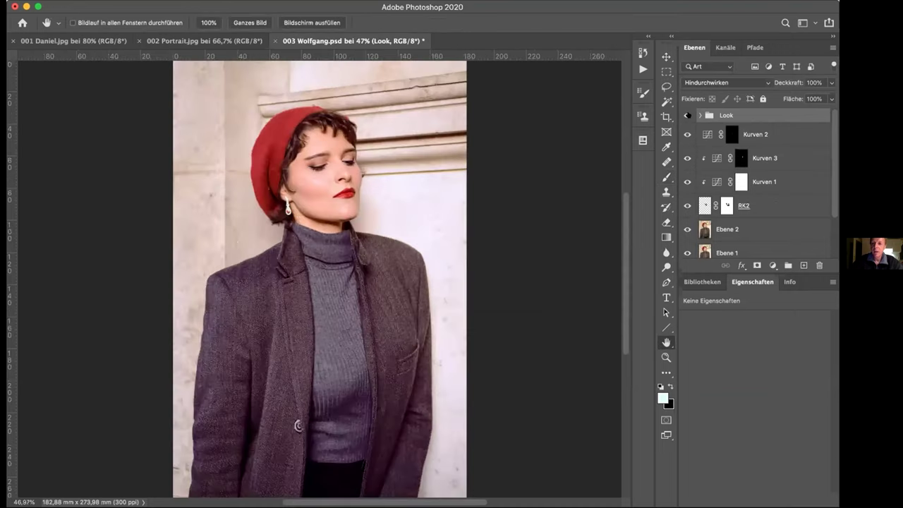
{"action": "left_click", "coordinate": [685, 115]}
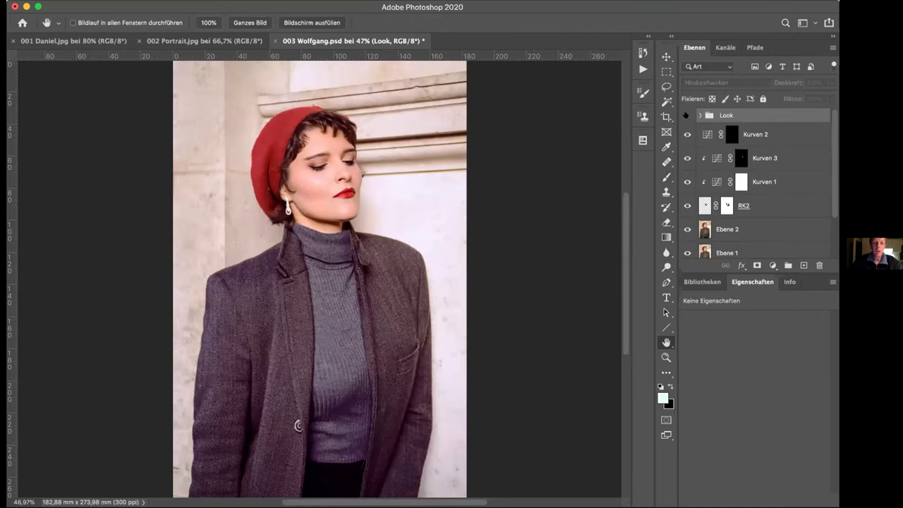